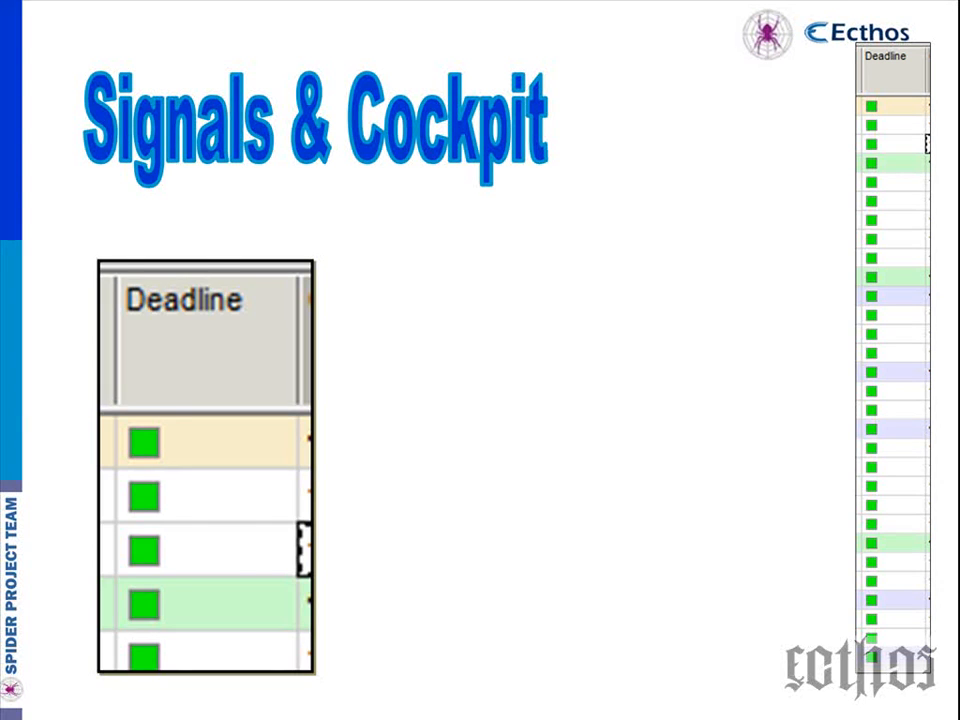
# Switch to Spider Project and save the Gantt configuration in the project as a new one named "painel de controle".
pyautogui.hotkey('alt', 'Tab')
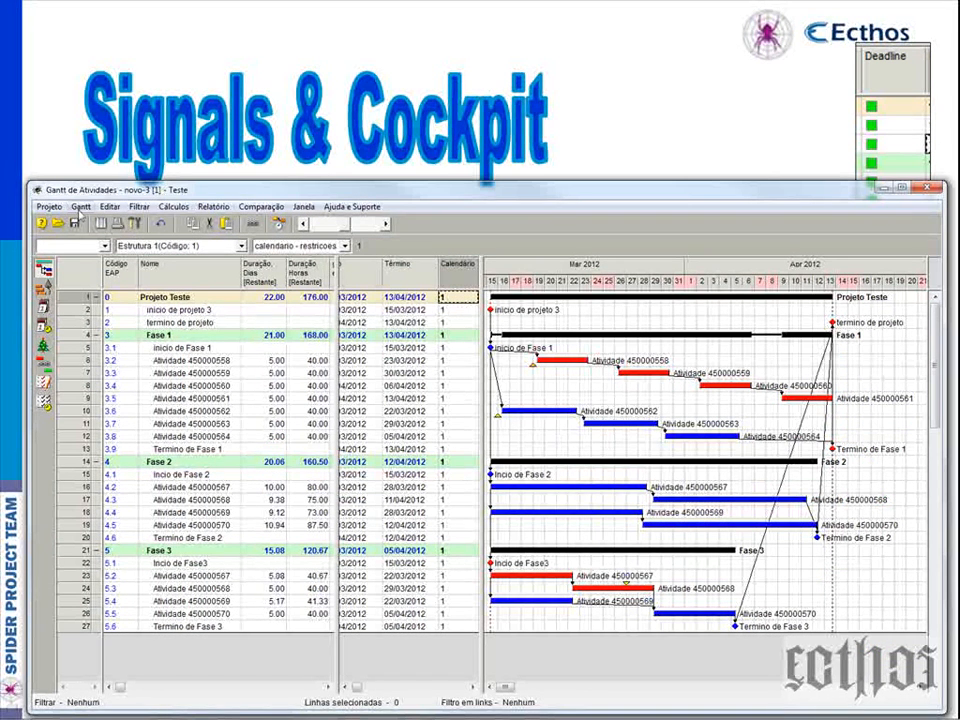
pyautogui.click(80, 206)
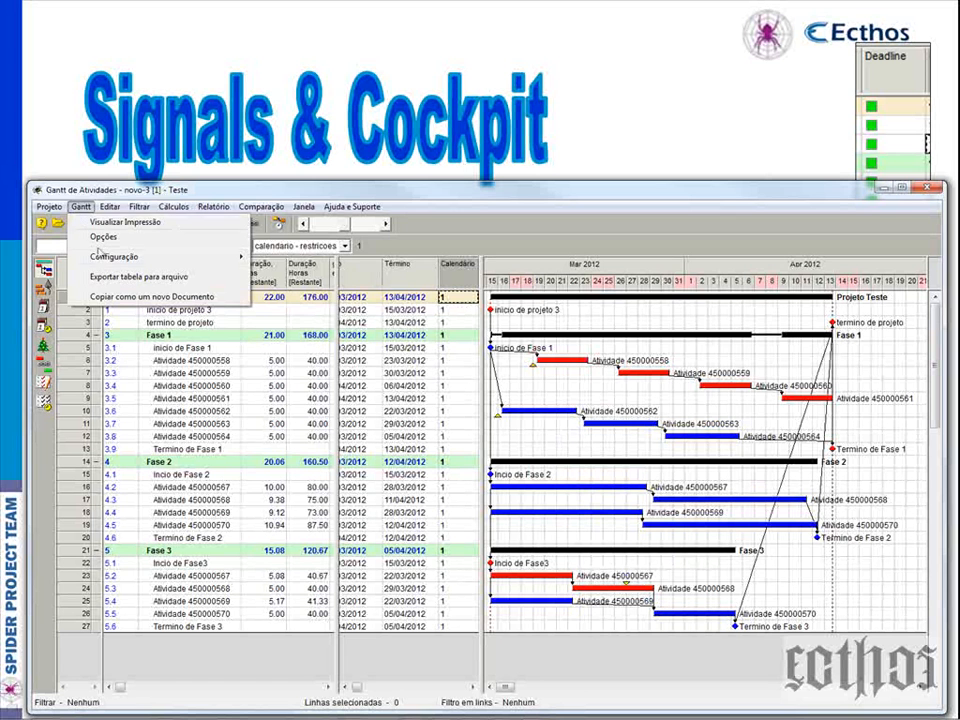
pyautogui.moveTo(200, 256)
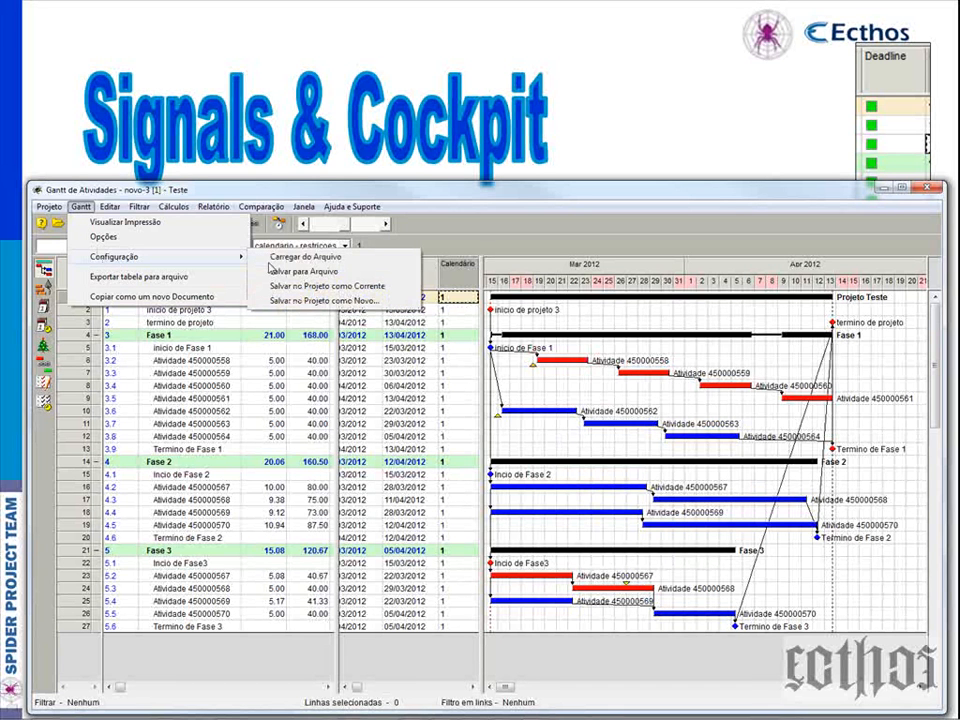
pyautogui.click(367, 301)
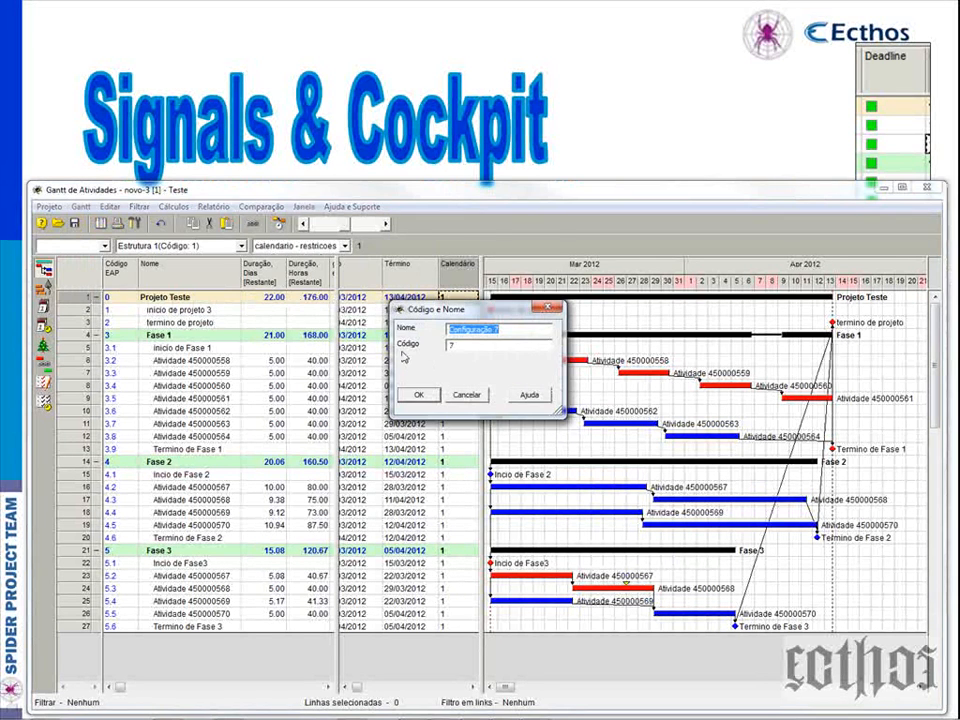
pyautogui.write('pain')
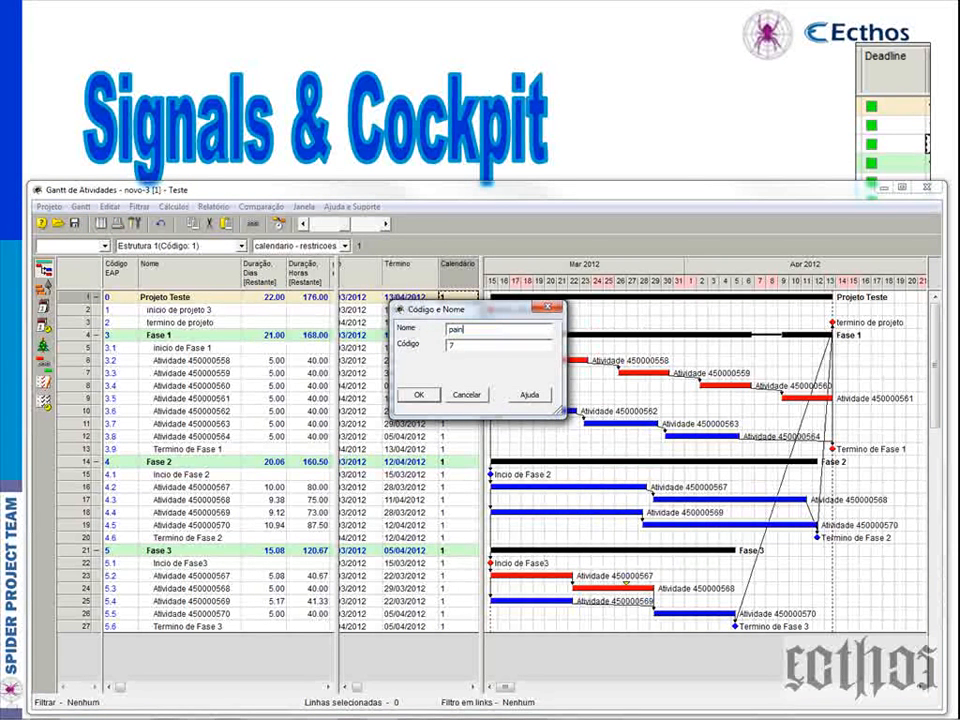
pyautogui.write('el de controle')
pyautogui.click(419, 394)
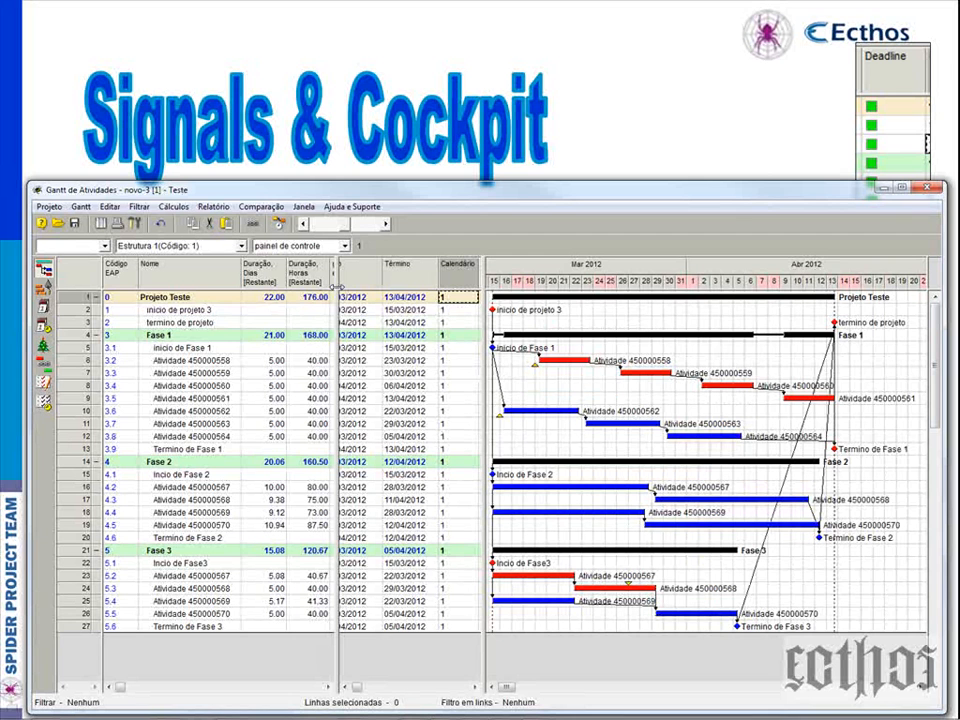
# Resize the table panes so the Início and Término columns show fully and the Calendário column is mostly covered.
pyautogui.moveTo(337, 288); pyautogui.dragTo(333, 288)
pyautogui.moveTo(355, 687); pyautogui.dragTo(348, 687)
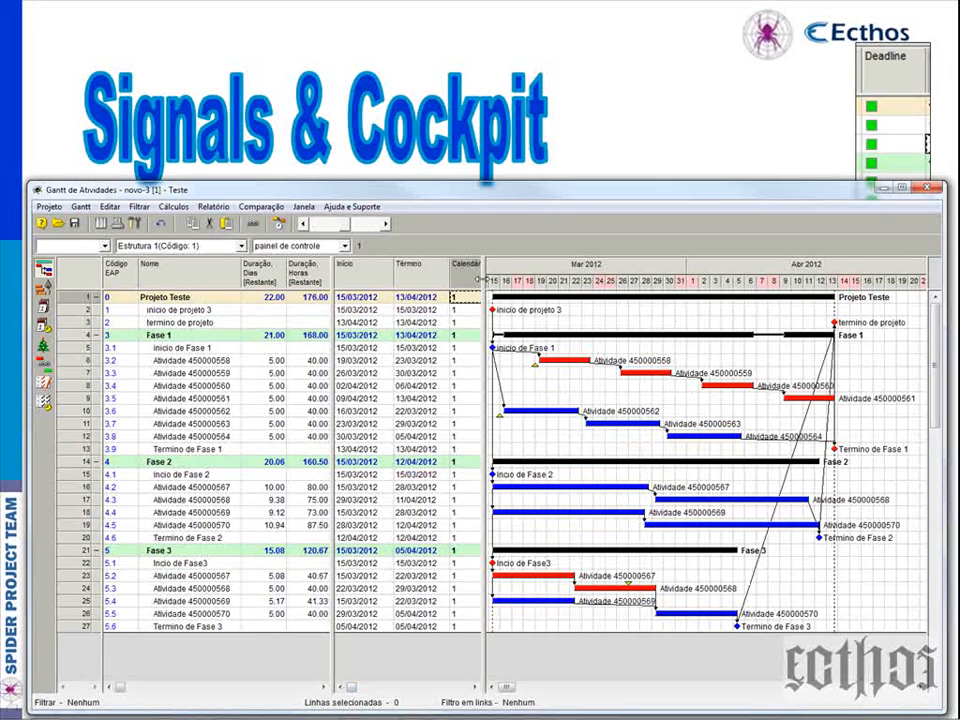
pyautogui.moveTo(483, 279); pyautogui.dragTo(458, 279)
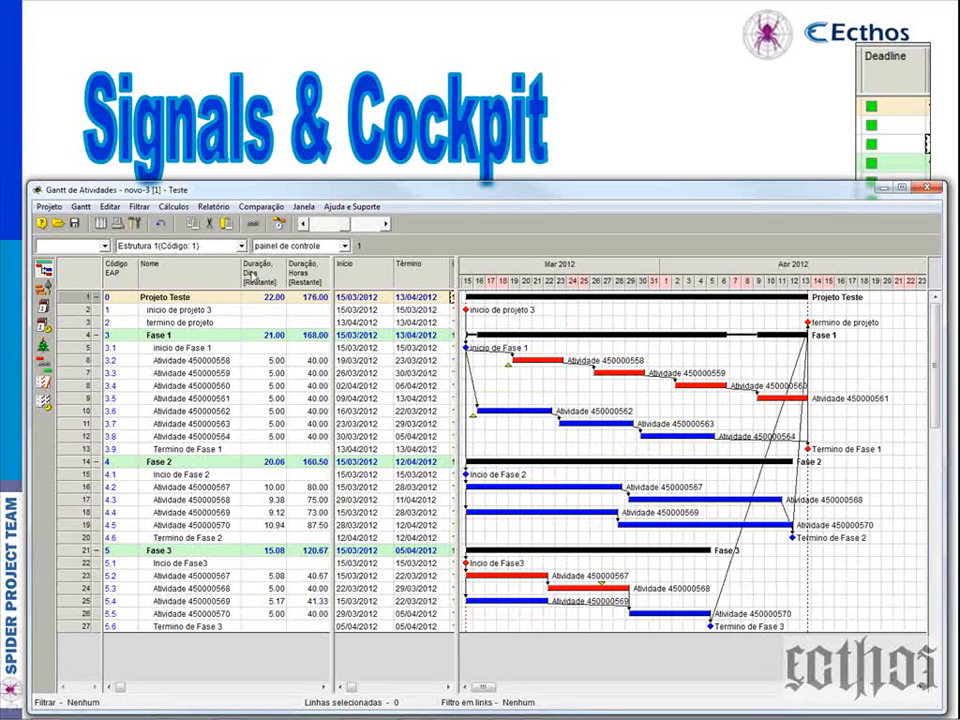
# Create a new numeric user field named I01 before the remaining duration in days column.
pyautogui.rightClick(254, 275)
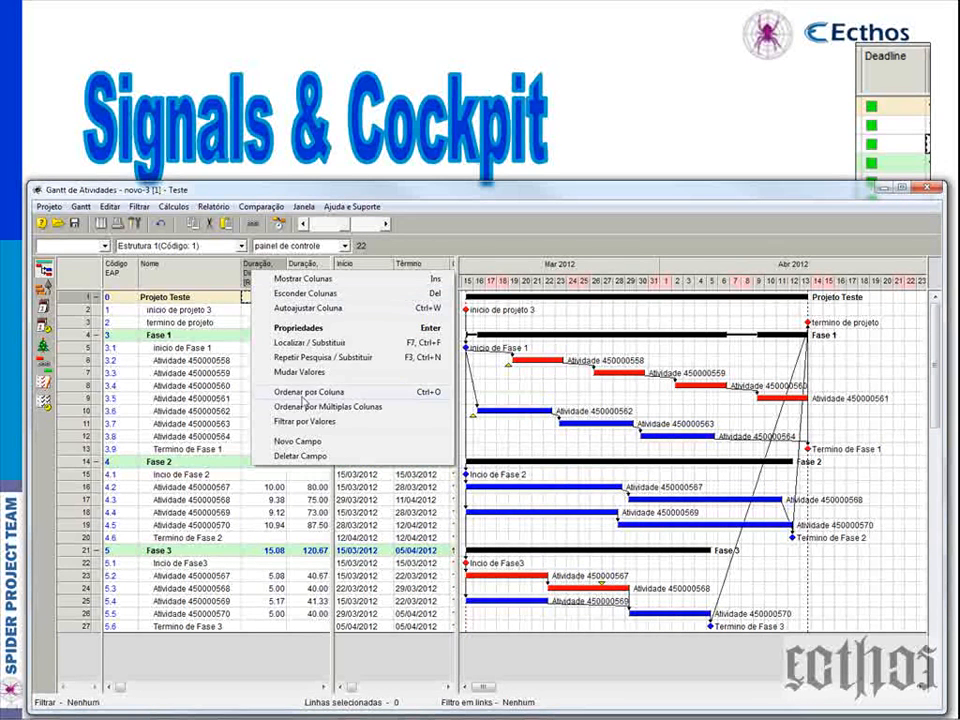
pyautogui.click(300, 441)
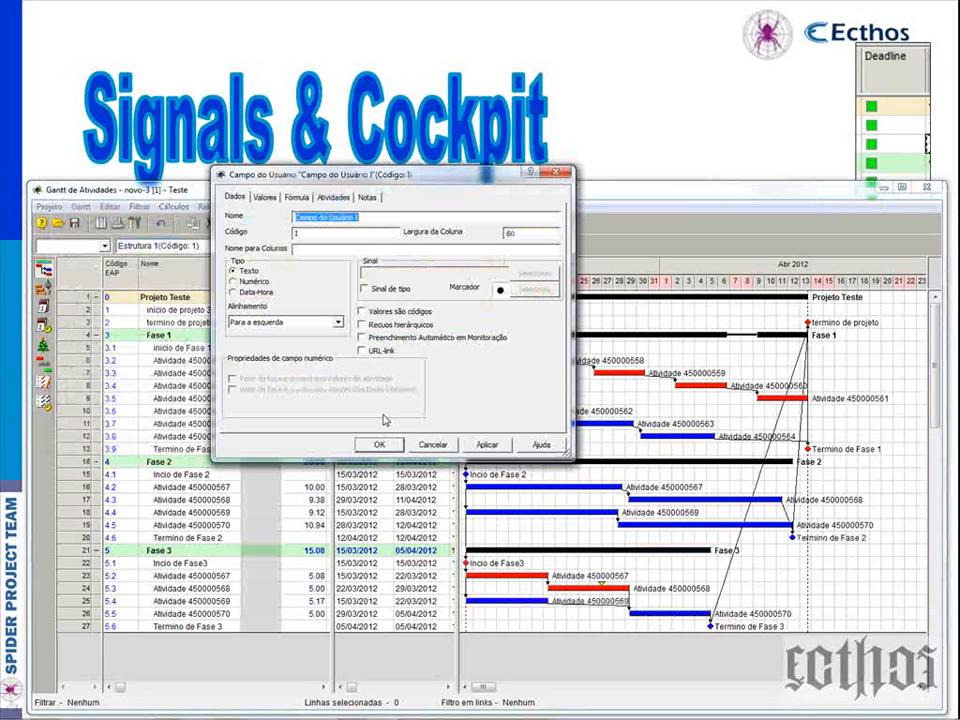
pyautogui.write('I01')
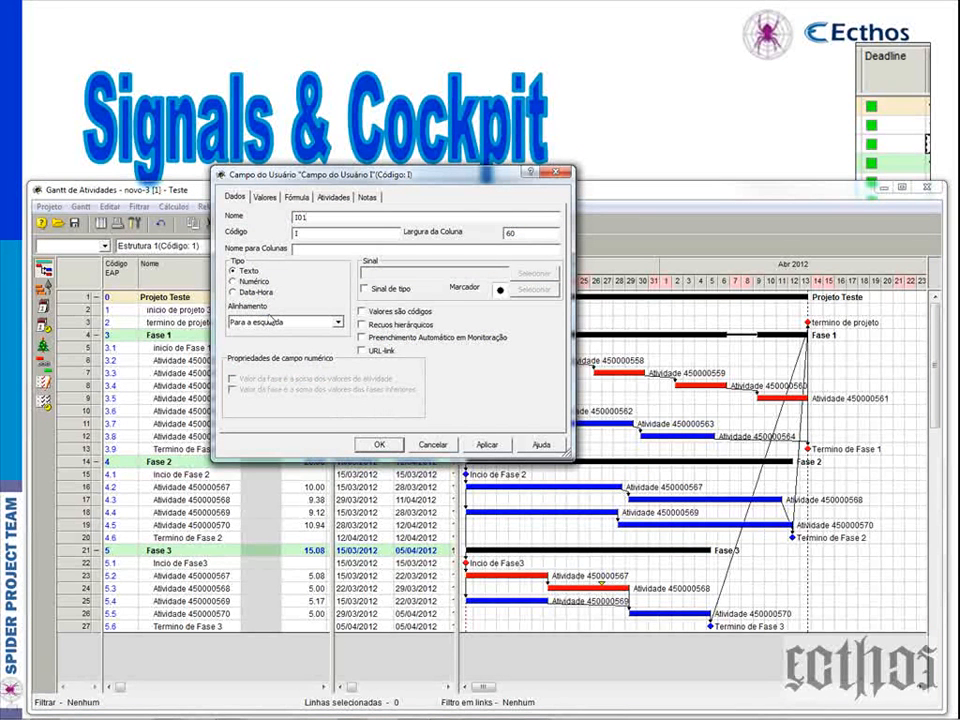
pyautogui.click(251, 283)
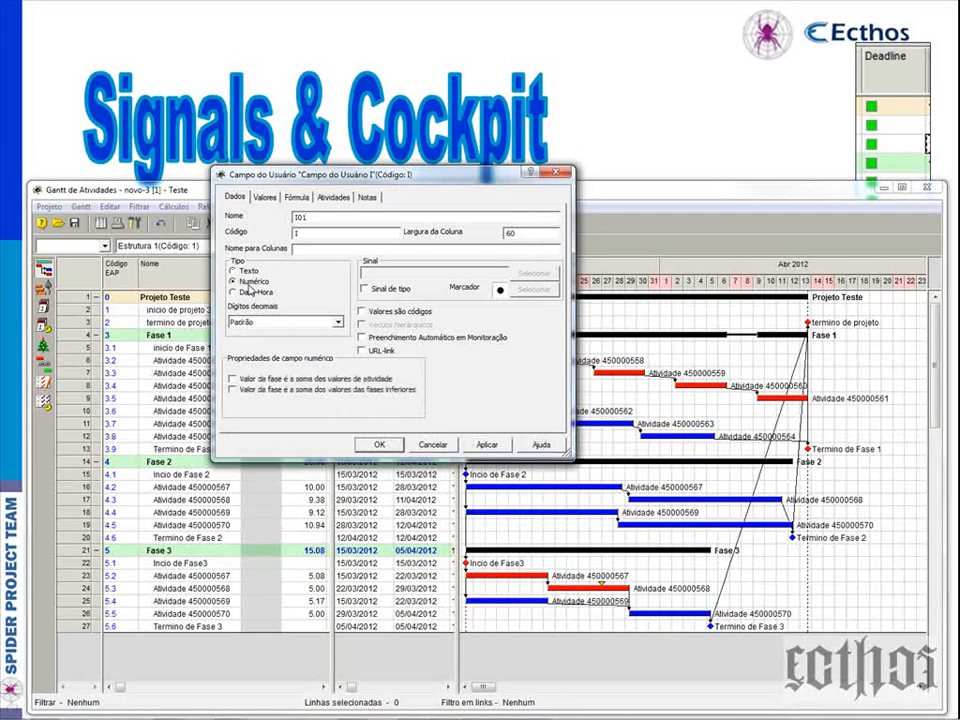
pyautogui.click(383, 445)
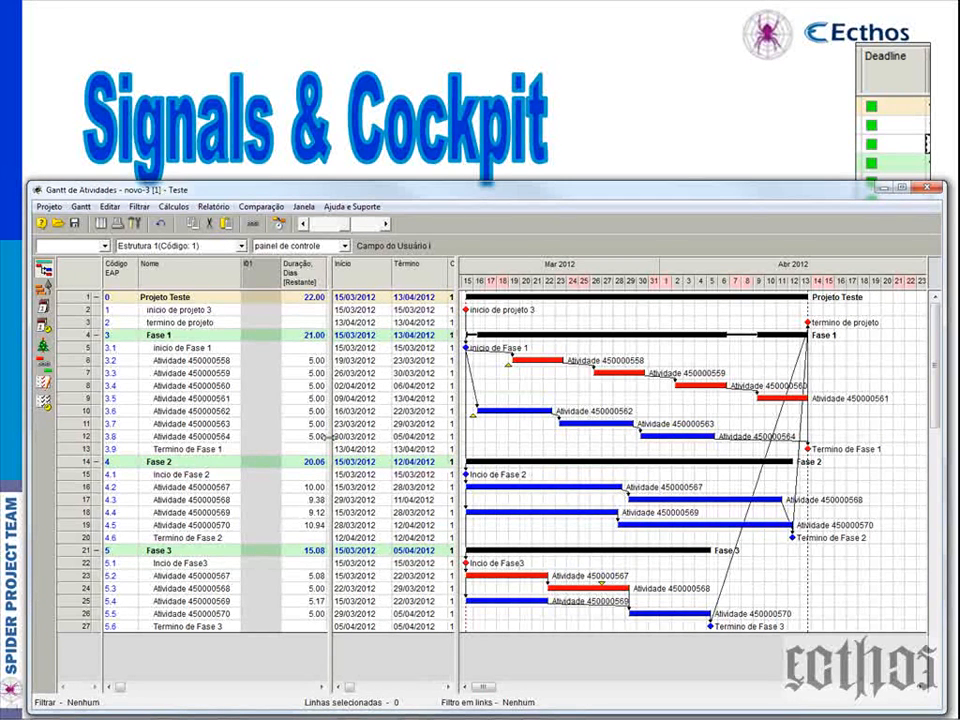
# Rename the user field I01 as "Indicador 01".
pyautogui.click(418, 389)
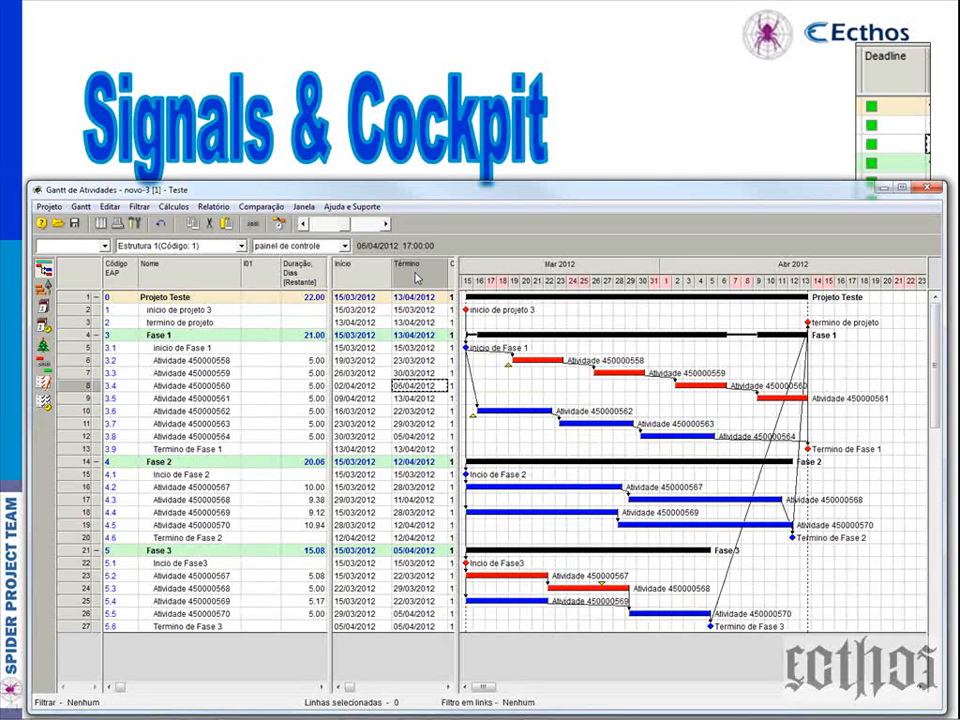
pyautogui.doubleClick(264, 283)
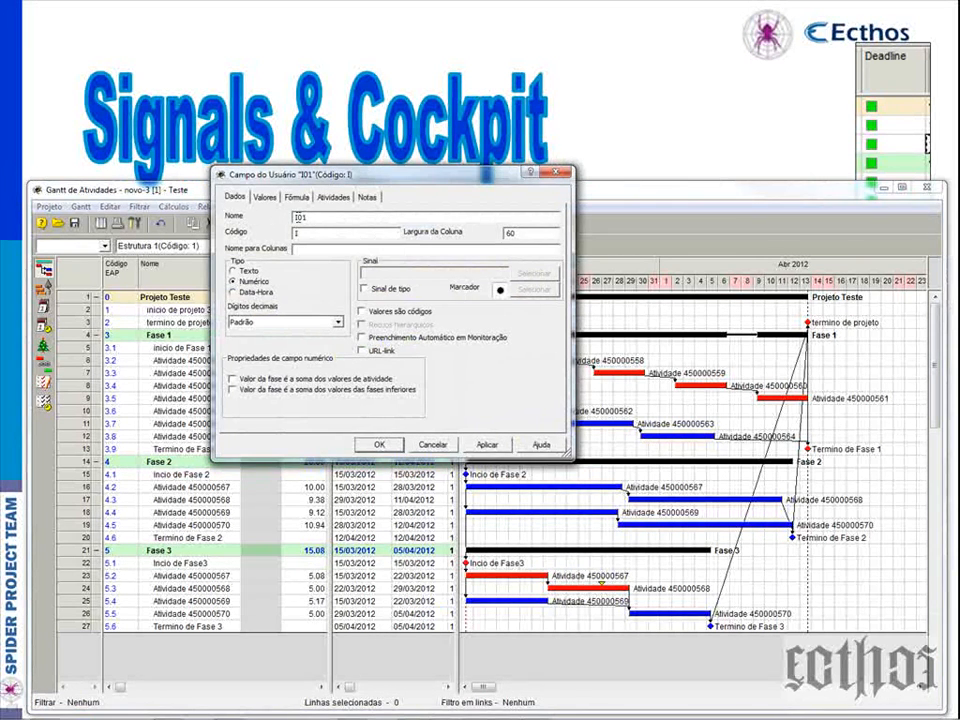
pyautogui.doubleClick(298, 216)
pyautogui.write('Indicador 01')
pyautogui.click(470, 445)
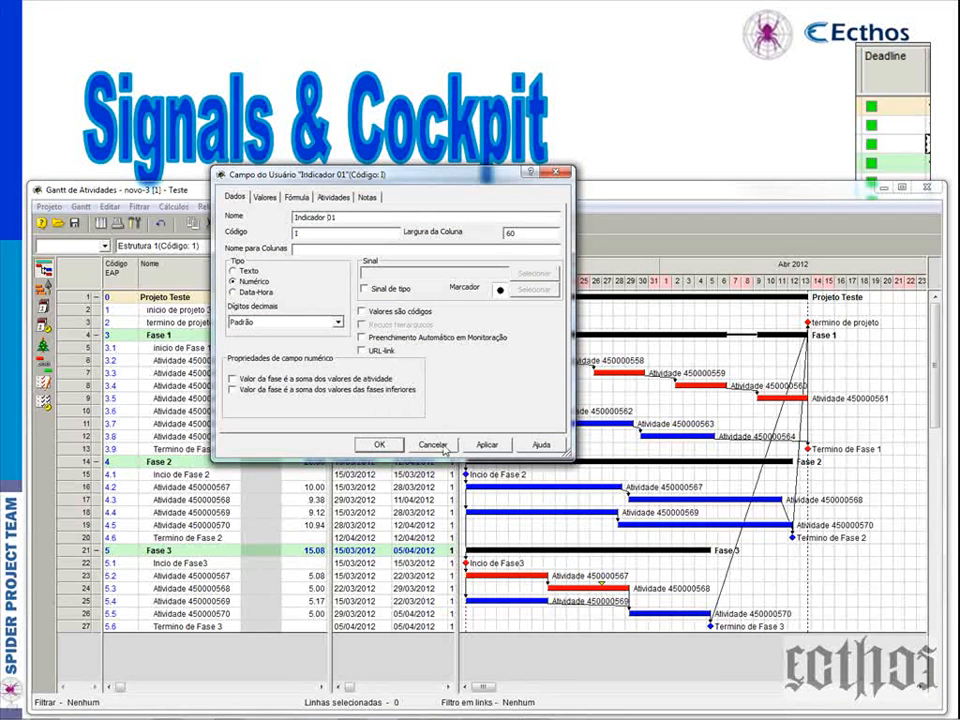
pyautogui.click(380, 444)
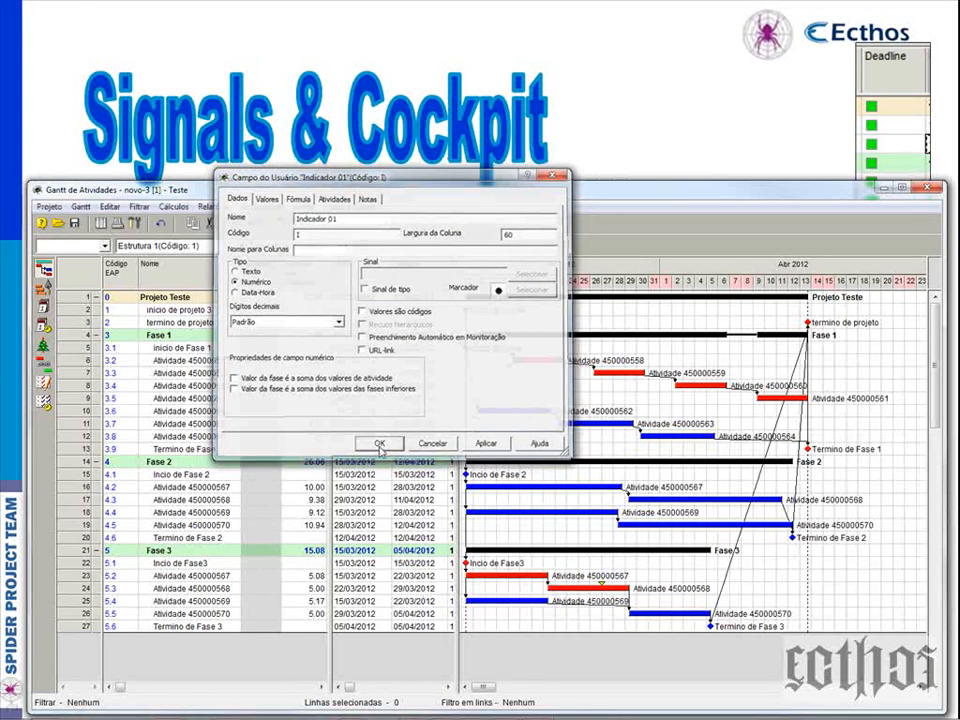
# Start a new formula in the project's formula list and name it "definicao de ind 01".
pyautogui.click(108, 206)
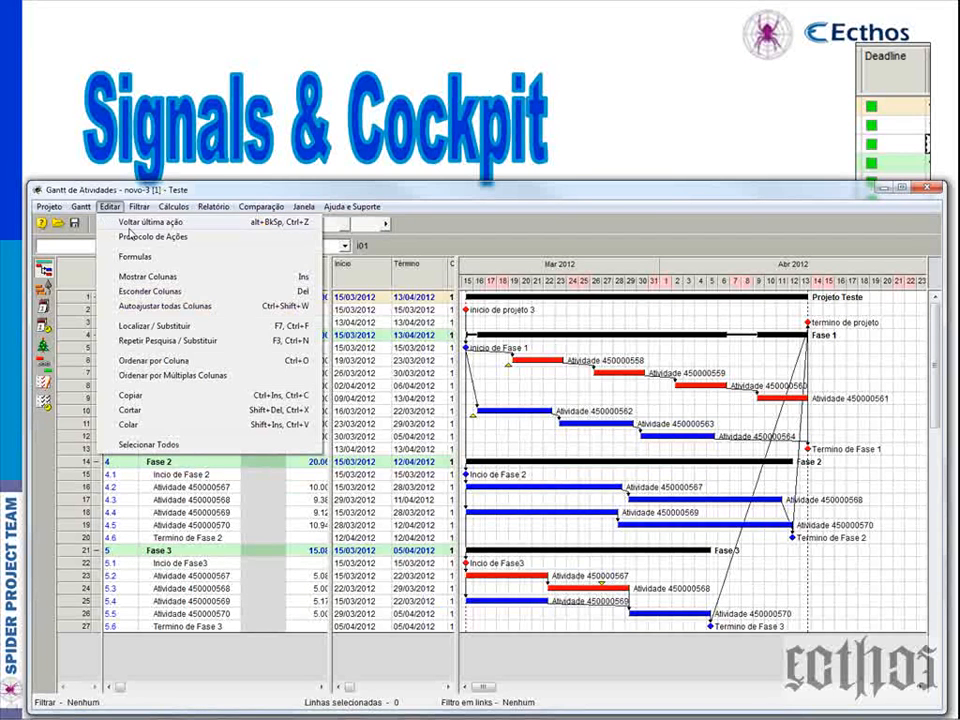
pyautogui.click(134, 256)
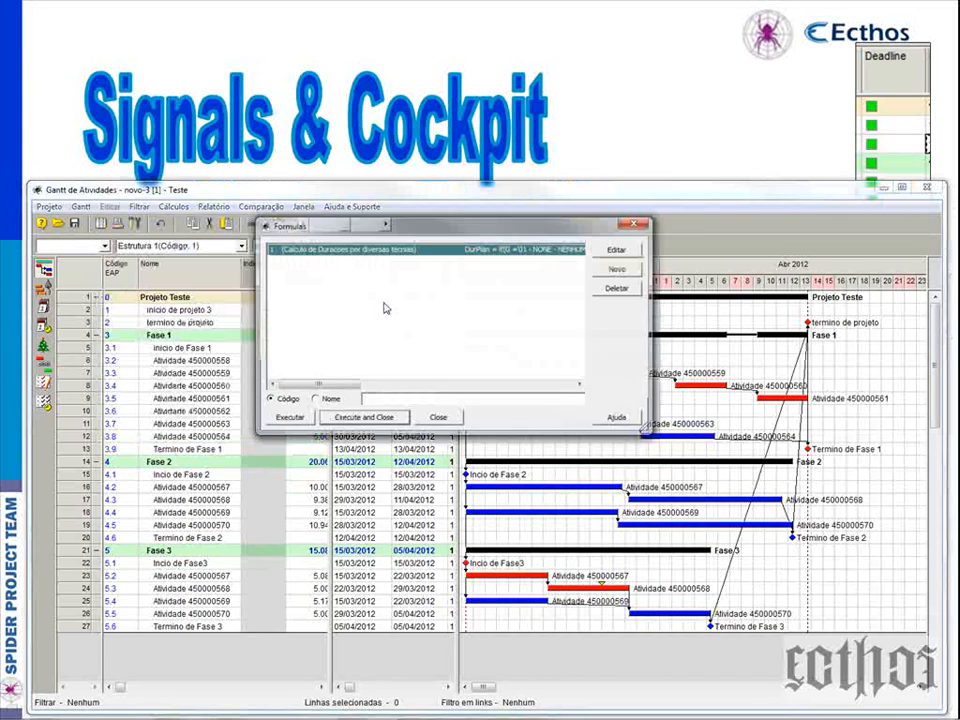
pyautogui.click(619, 269)
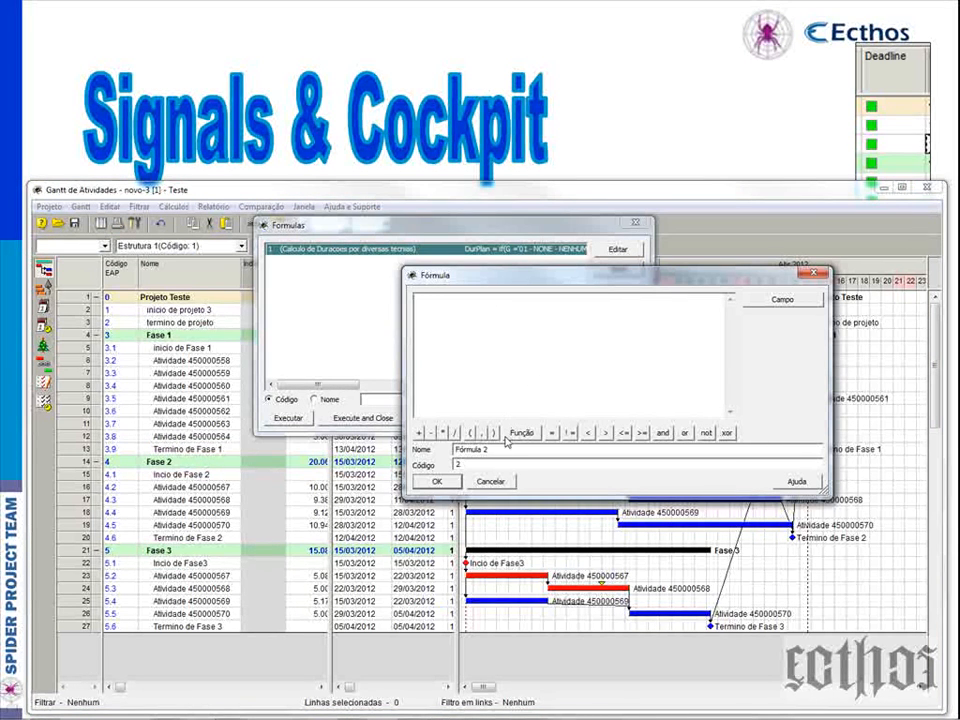
pyautogui.write('definicao de ind (01')
# Begin the formula with the user-defined field Indicador 01 as the result, followed by an equals sign.
pyautogui.click(782, 299)
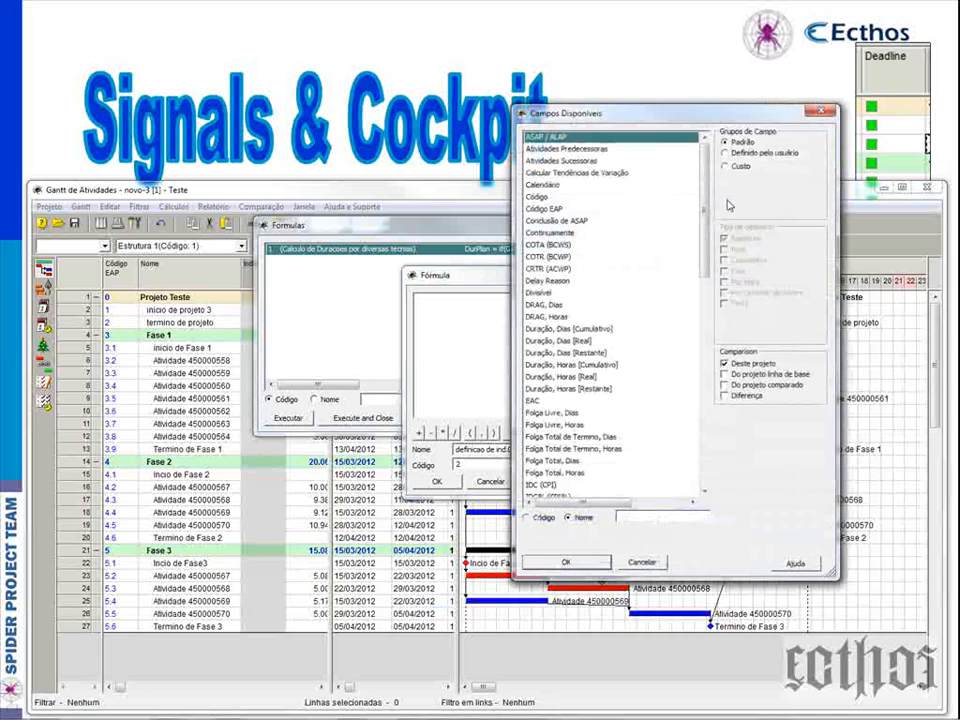
pyautogui.scroll(-5, 703, 327)
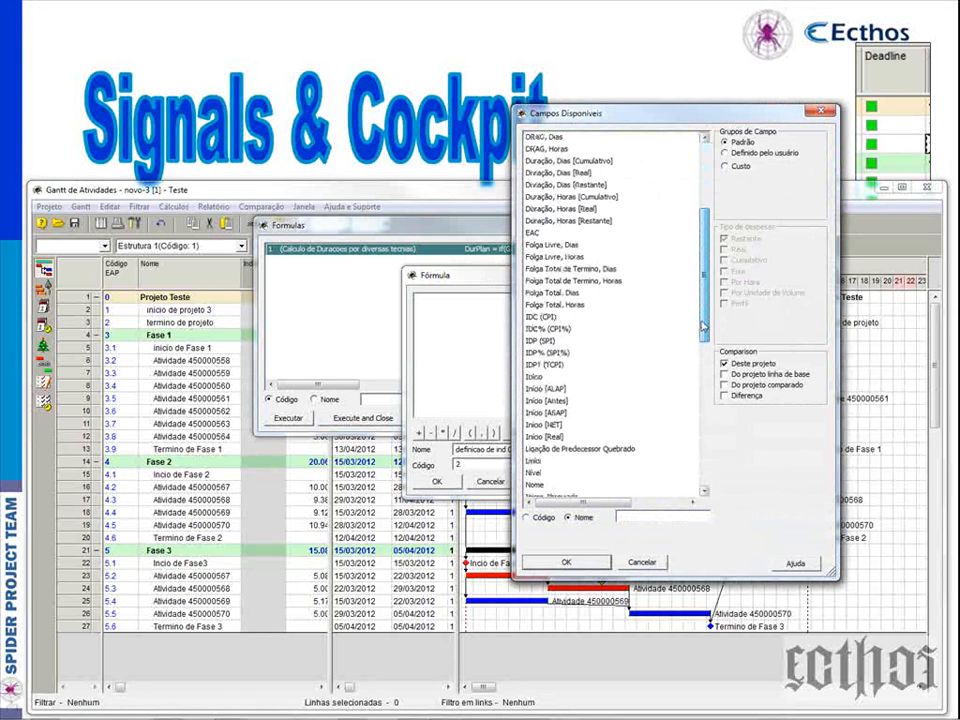
pyautogui.moveTo(703, 327); pyautogui.dragTo(706, 440)
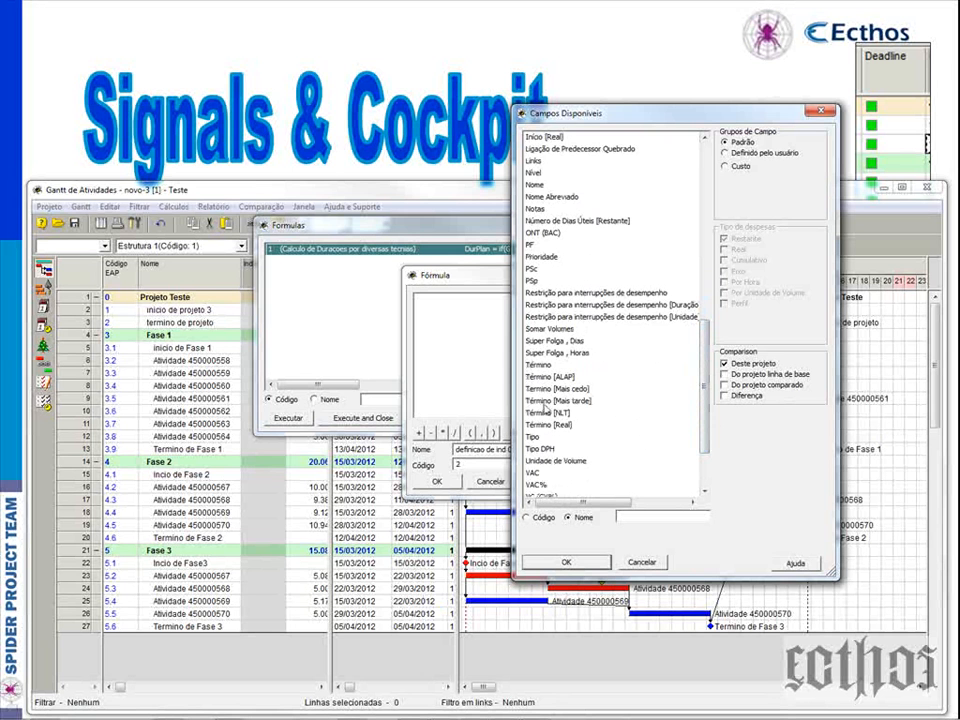
pyautogui.click(577, 366)
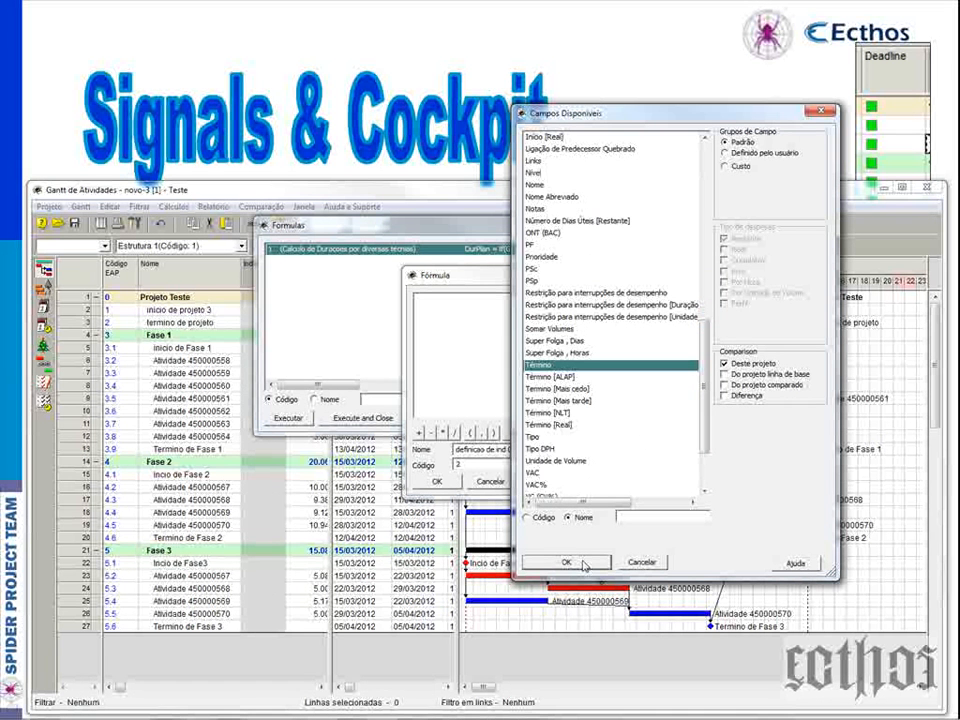
pyautogui.click(724, 152)
pyautogui.click(545, 197)
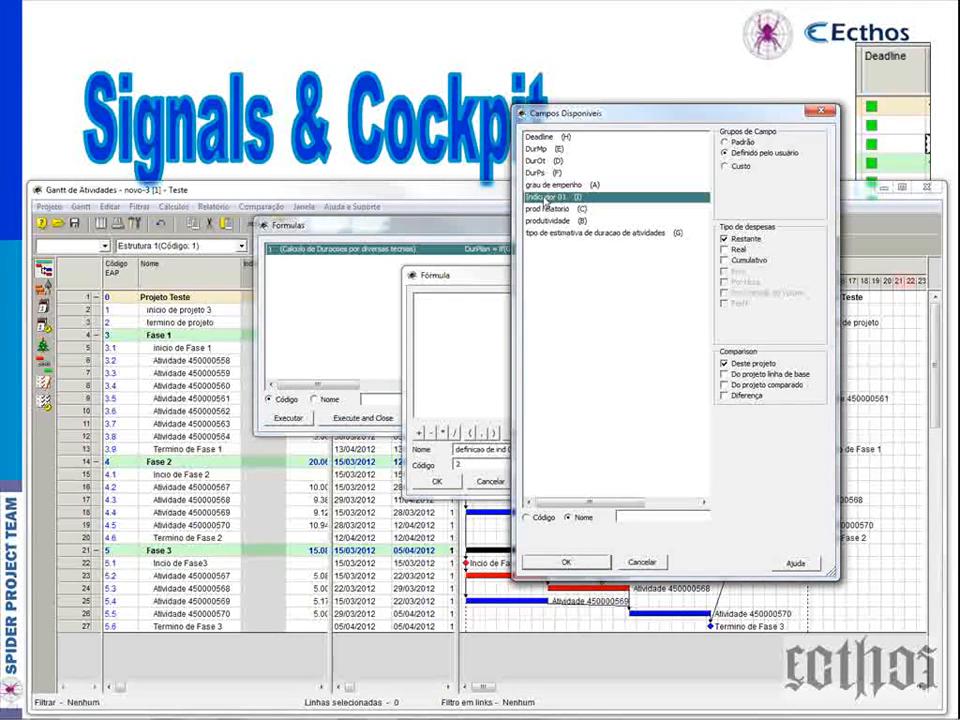
pyautogui.click(566, 562)
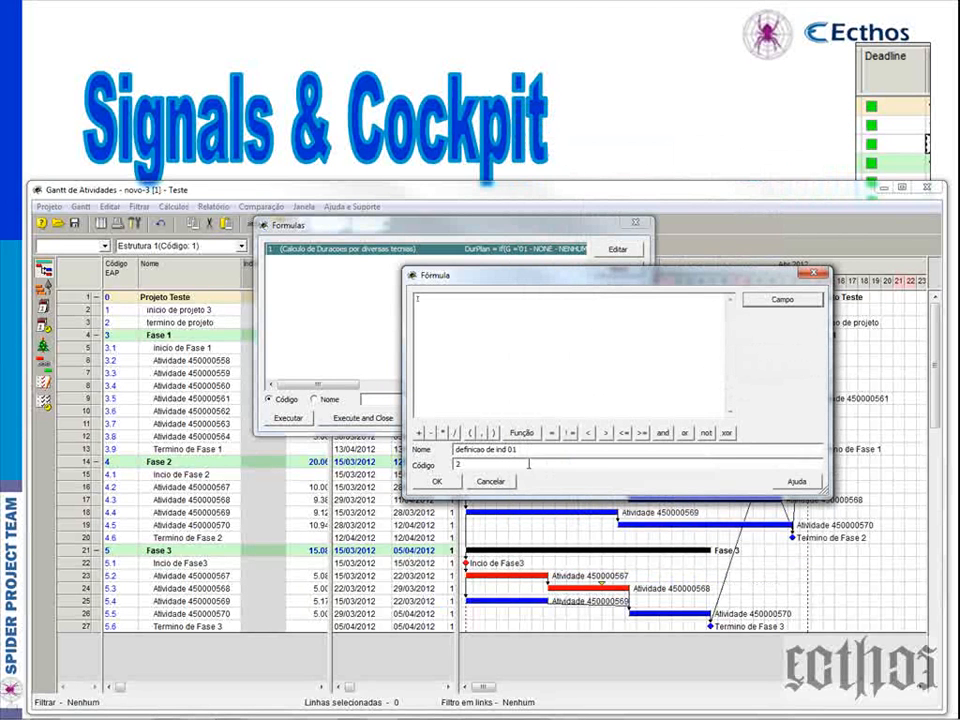
pyautogui.click(551, 434)
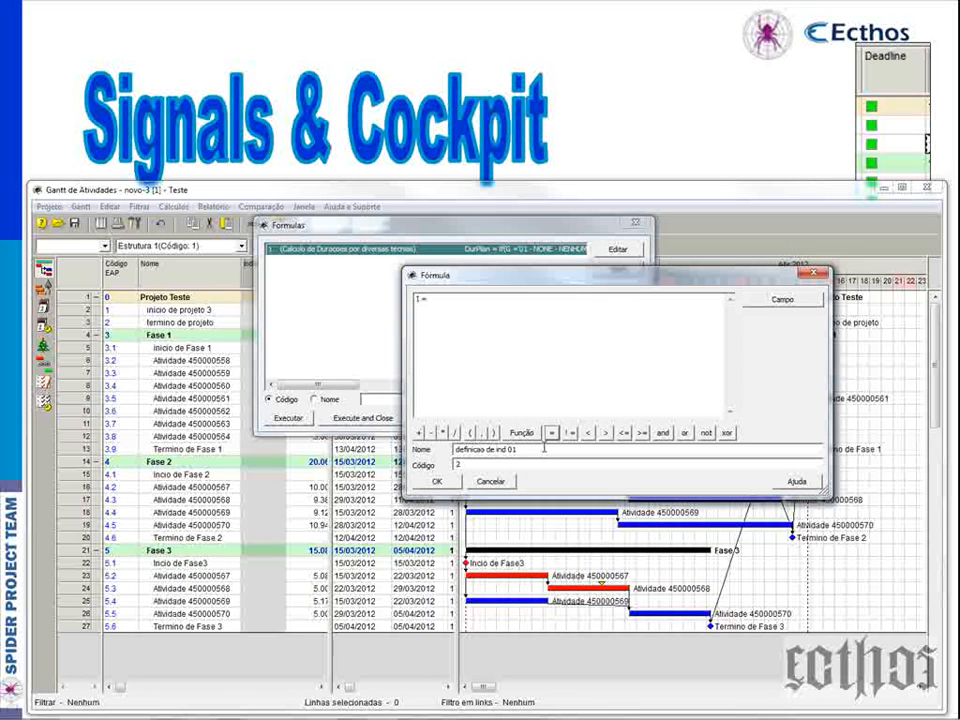
# Insert the standard field Término after the equals sign in the formula.
pyautogui.click(782, 299)
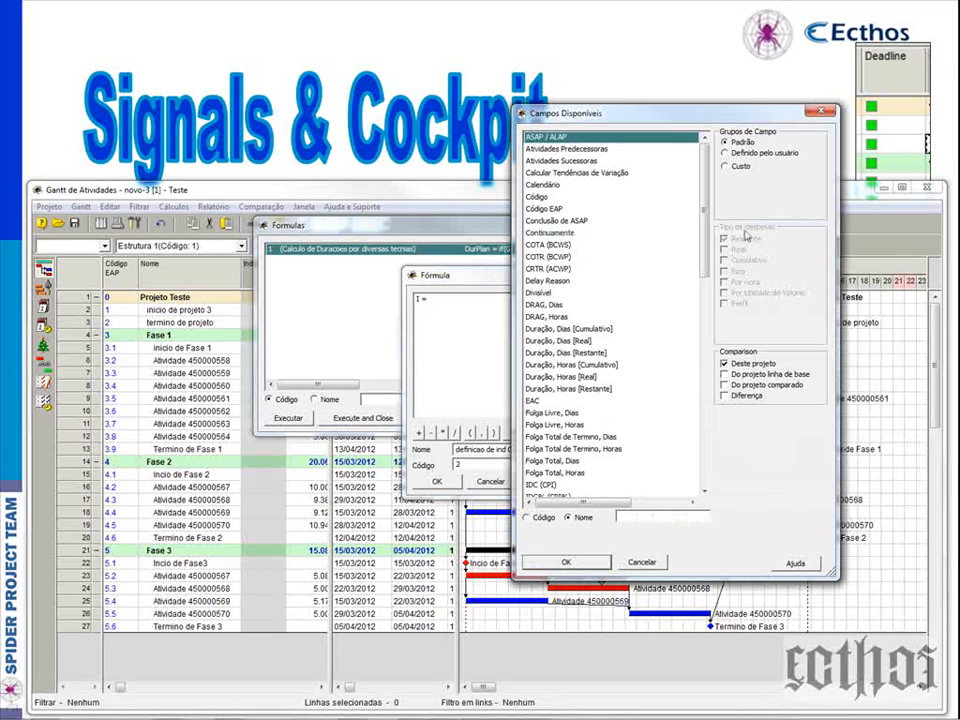
pyautogui.scroll(-16, 557, 412)
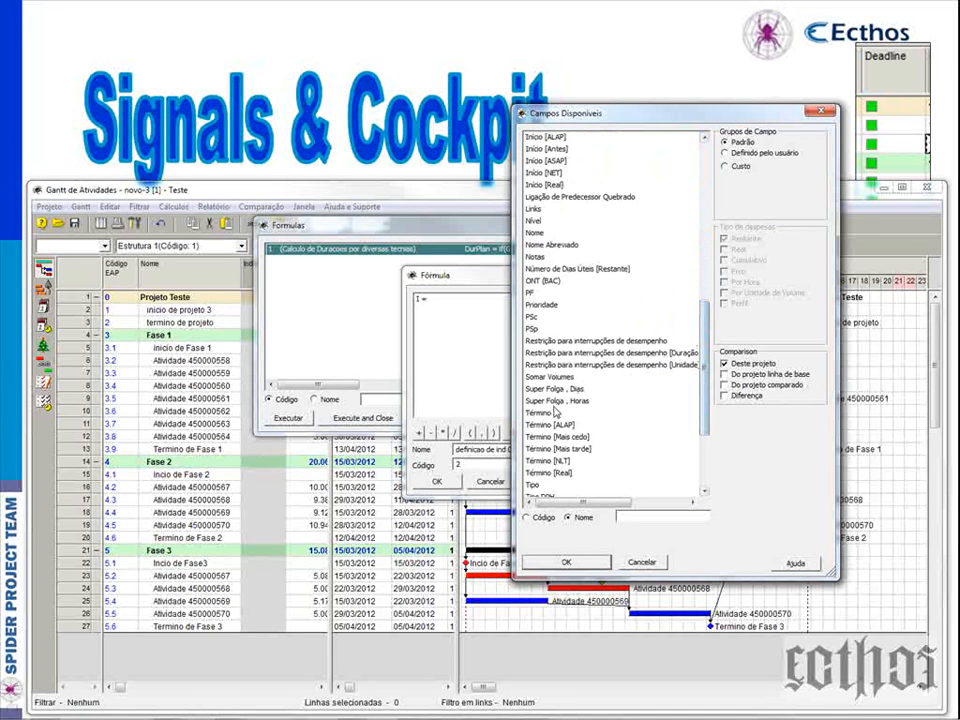
pyautogui.click(557, 412)
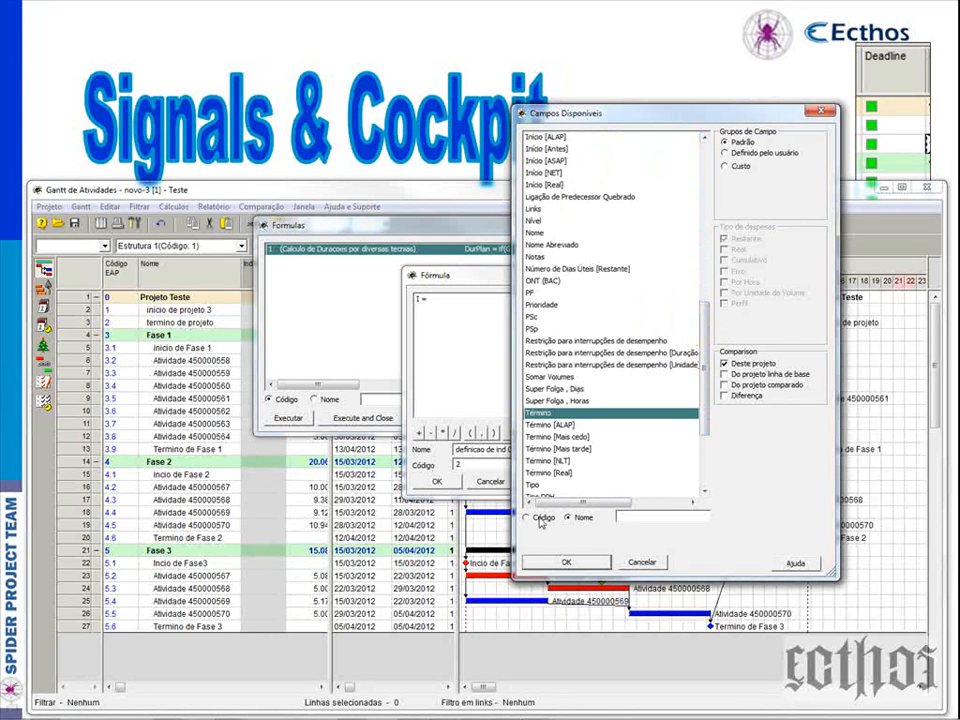
pyautogui.click(566, 561)
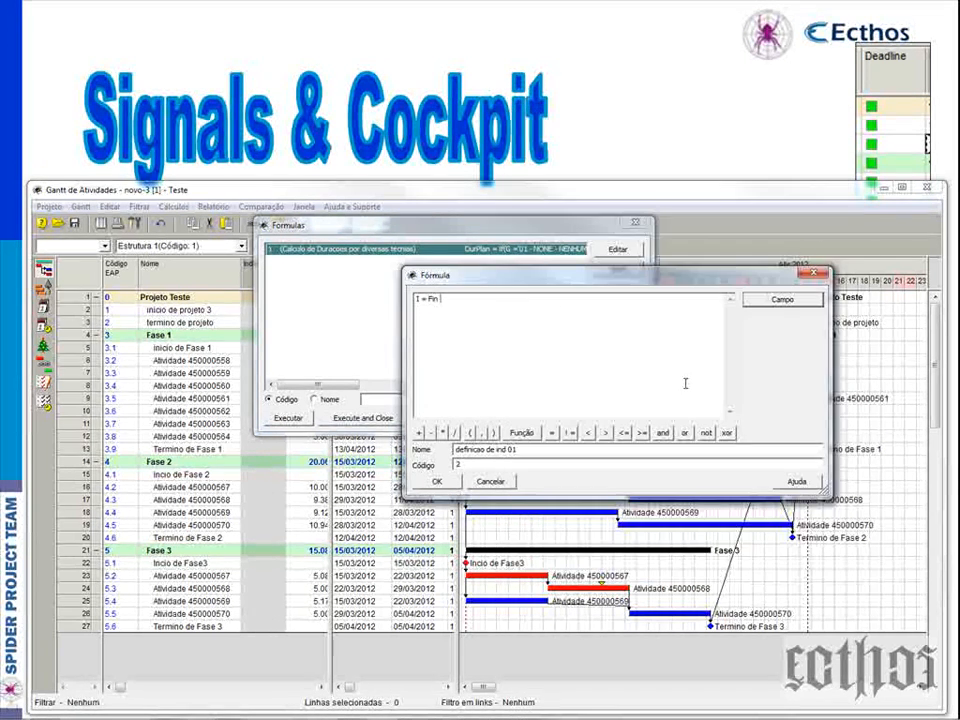
# Subtract the user-defined Deadline field from the finish date and save the formula as I = Fin - H.
pyautogui.click(800, 305)
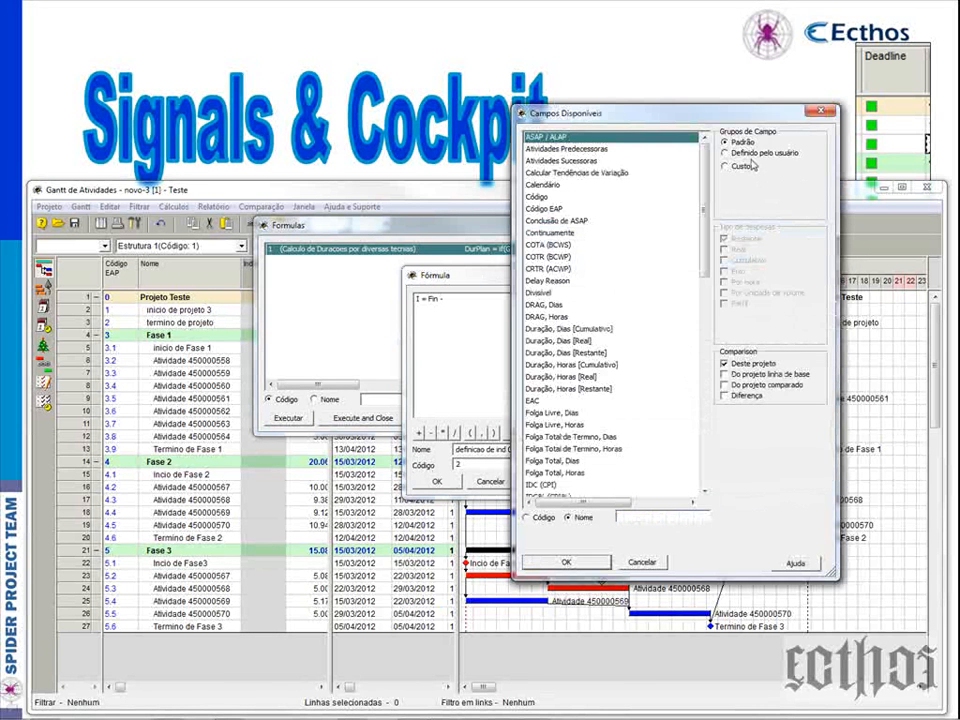
pyautogui.click(725, 153)
pyautogui.click(555, 135)
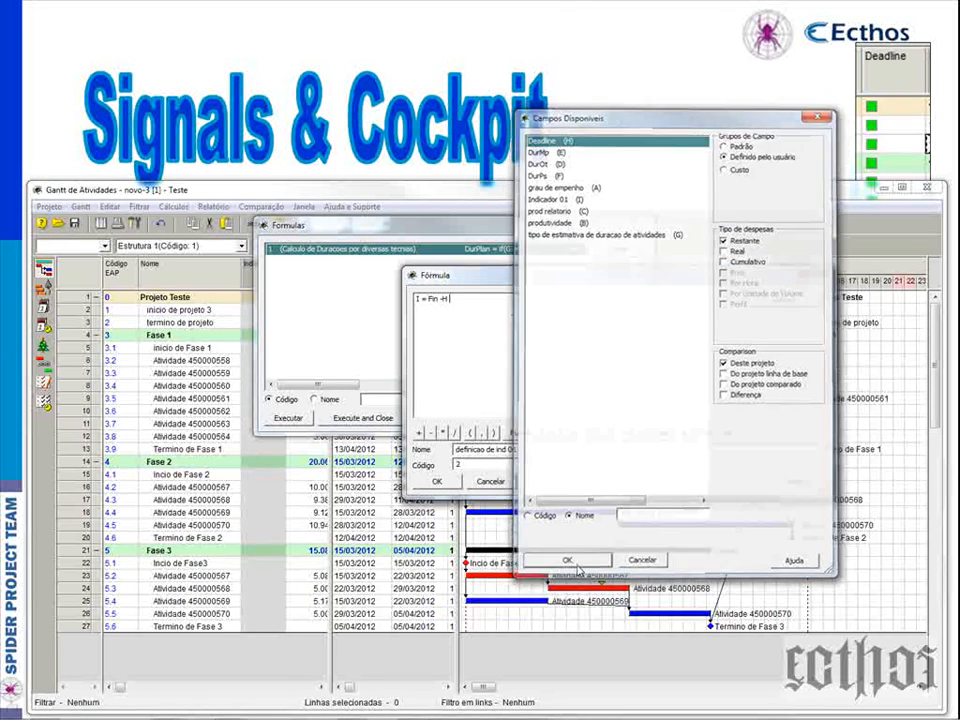
pyautogui.click(566, 561)
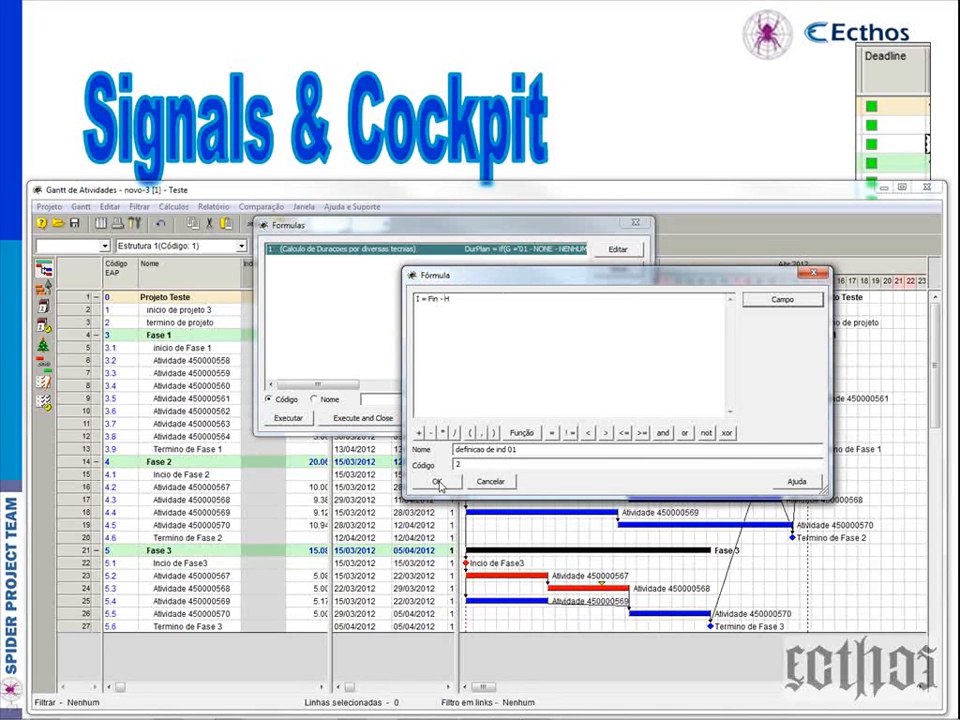
pyautogui.click(438, 483)
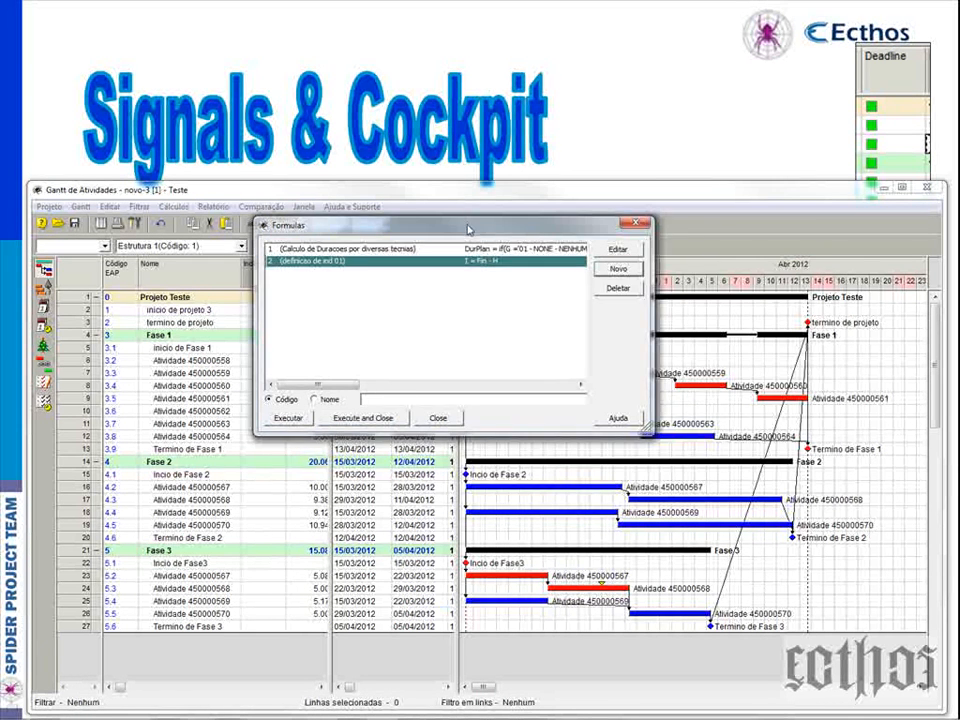
# Run the "definicao de ind 01" formula, close the formula list and fit the Indicador 01 column to its contents.
pyautogui.moveTo(469, 228); pyautogui.dragTo(612, 266)
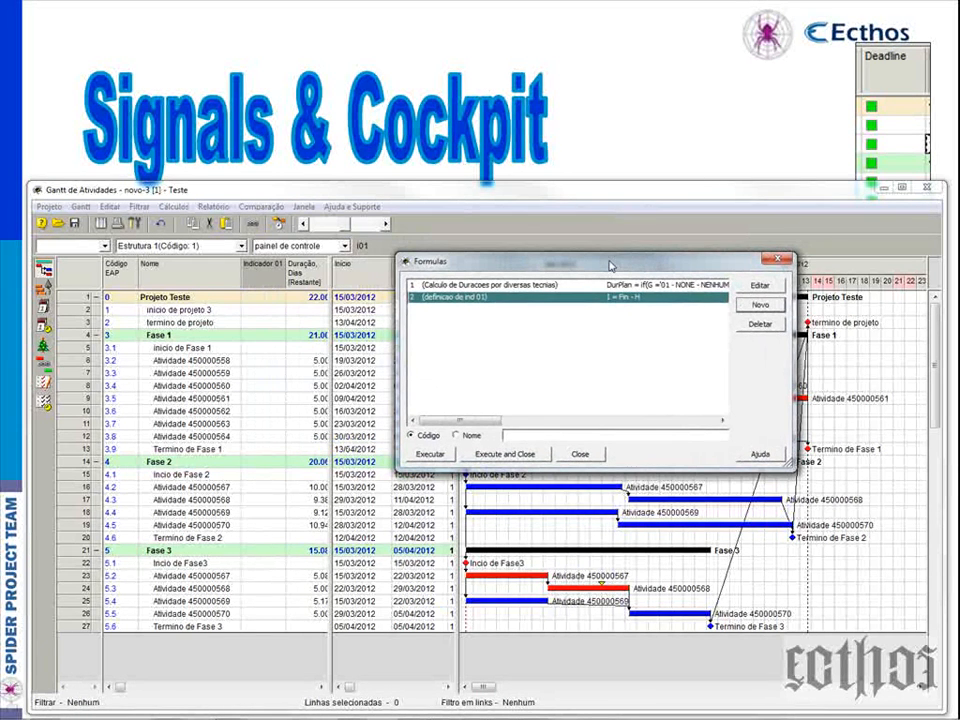
pyautogui.click(441, 455)
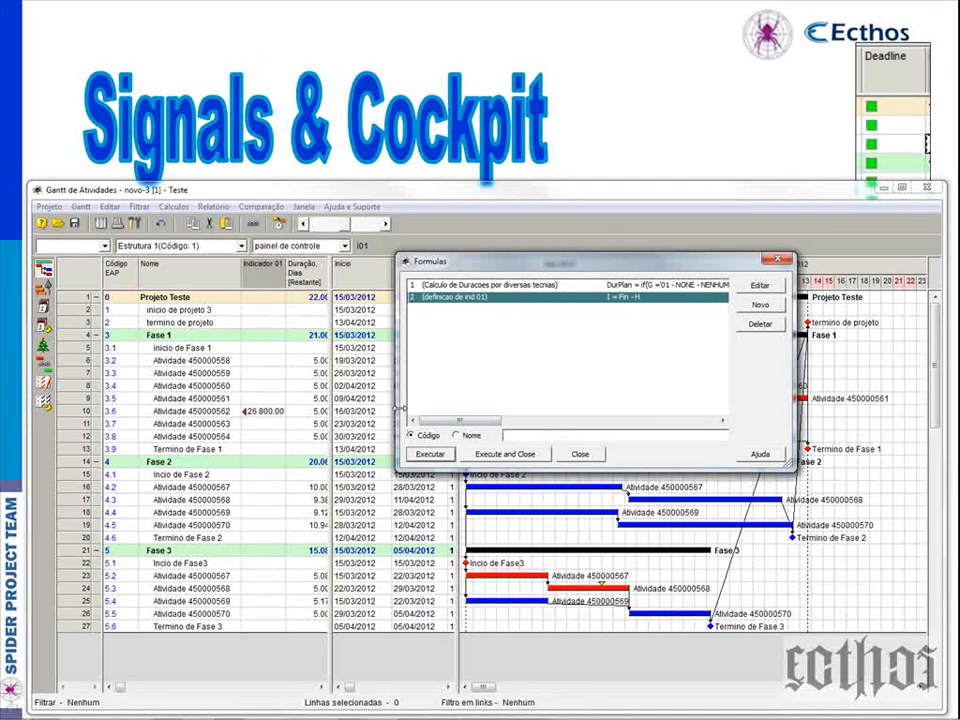
pyautogui.click(782, 260)
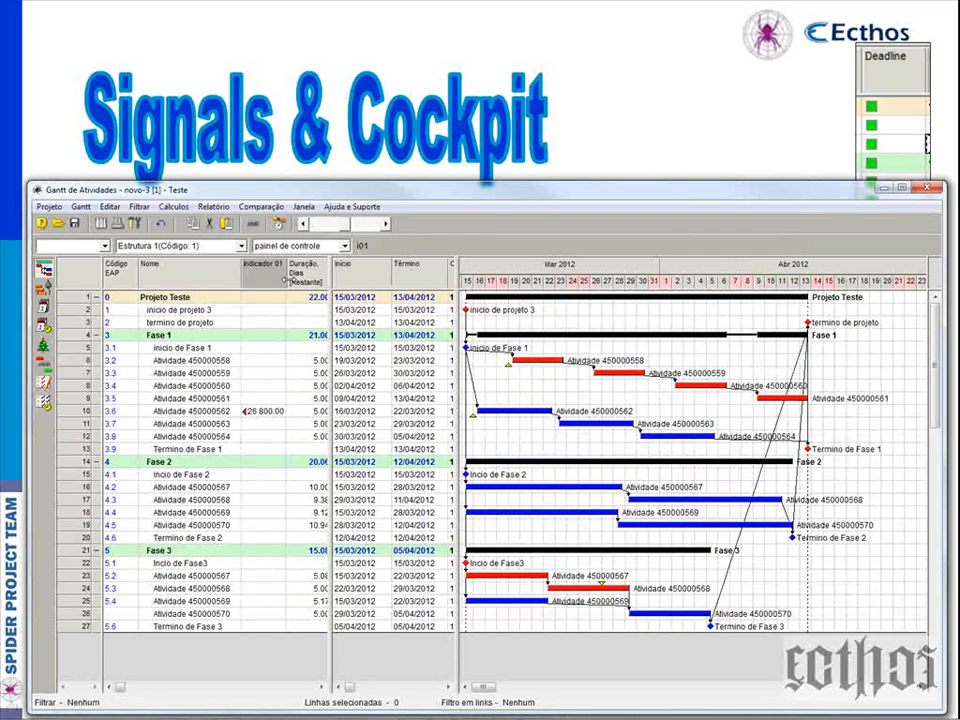
pyautogui.doubleClick(286, 280)
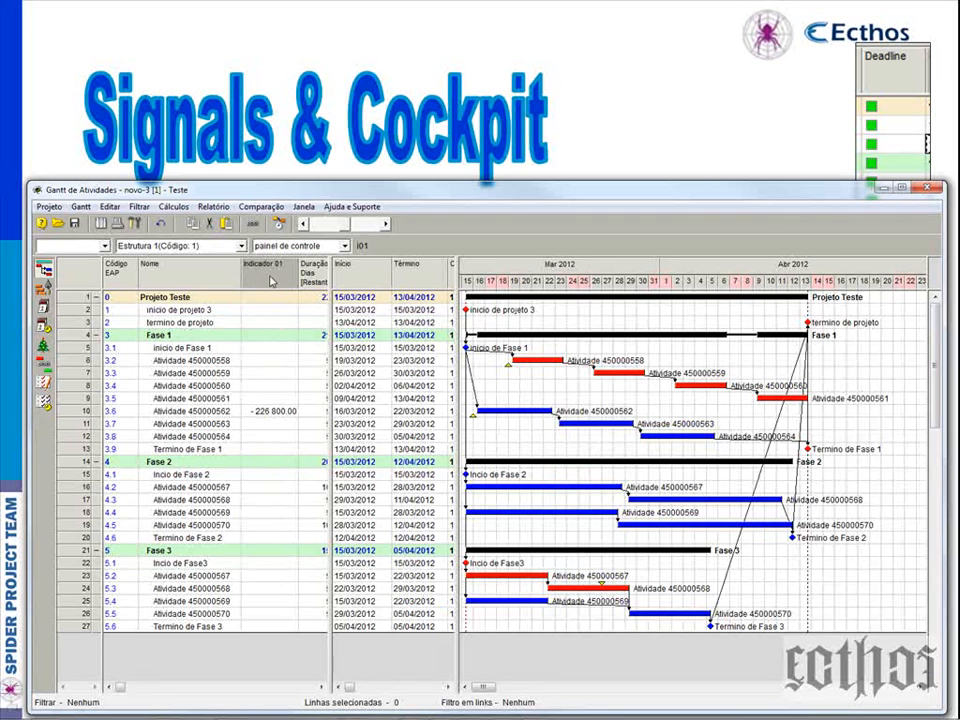
# Change the "definicao de ind 01" formula to I =(Fin - H)/60/60 and run it.
pyautogui.rightClick(270, 281)
pyautogui.click(110, 206)
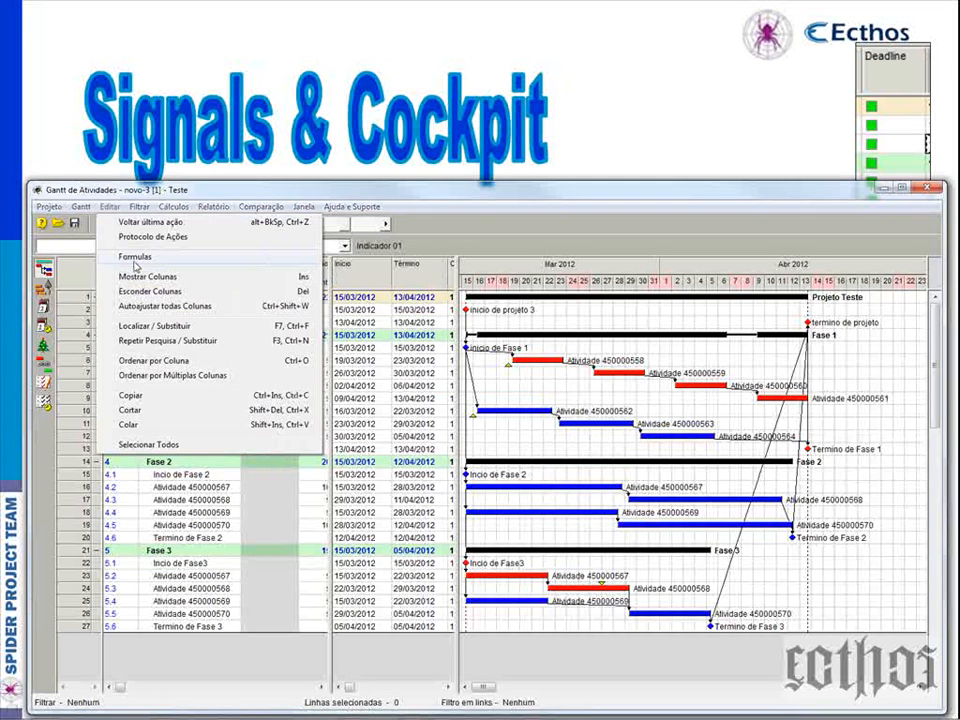
pyautogui.click(105, 258)
pyautogui.click(680, 298)
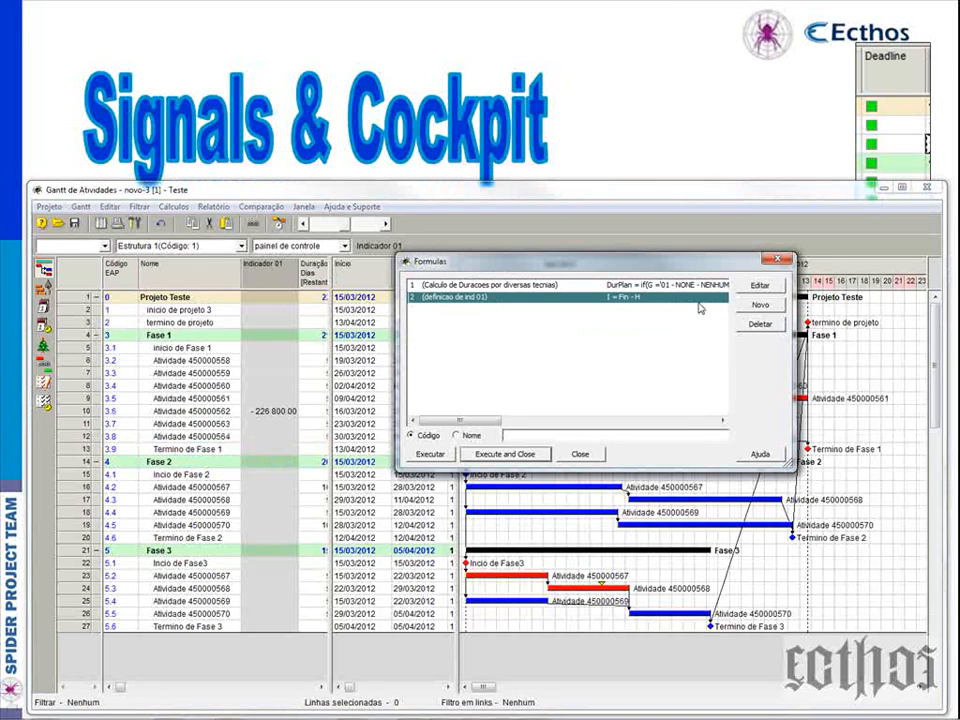
pyautogui.click(760, 286)
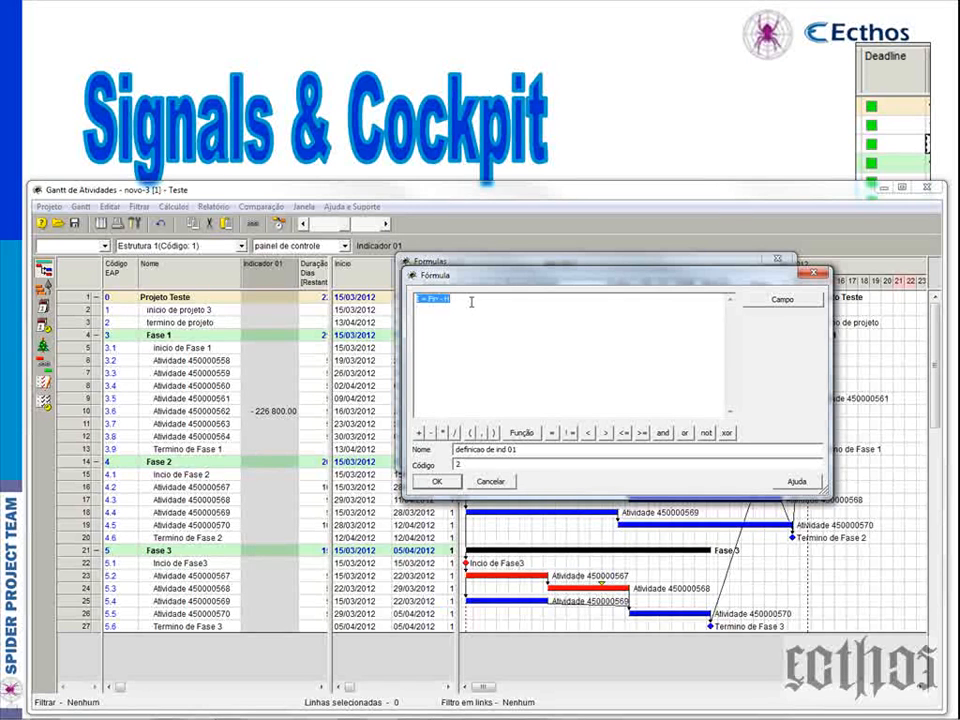
pyautogui.write(')')
pyautogui.moveTo(426, 297); pyautogui.dragTo(430, 295)
pyautogui.write('(')
pyautogui.write('60/60')
pyautogui.click(436, 481)
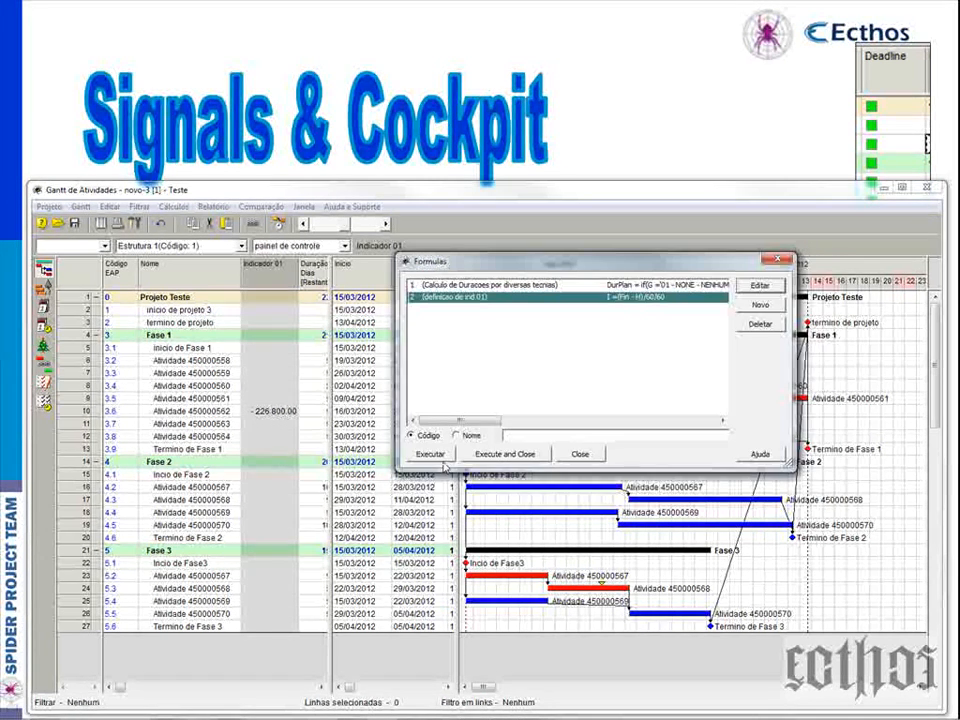
pyautogui.click(440, 455)
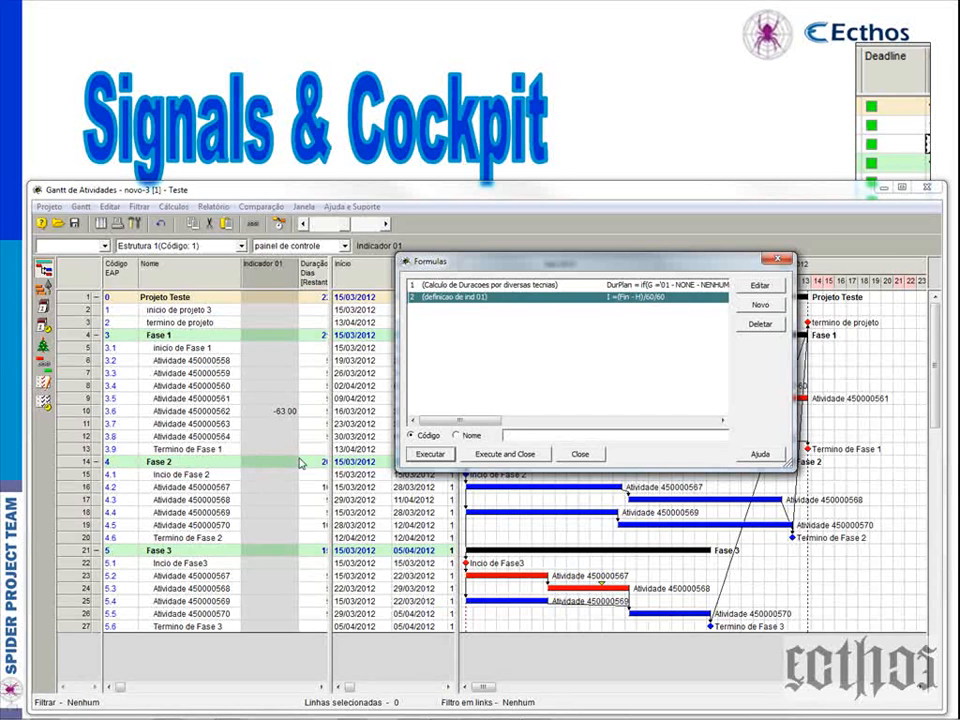
# Append a division by 24 to the indicator formula, making it I =(Fin - H)/60/60/24, then execute it and close the list.
pyautogui.click(759, 288)
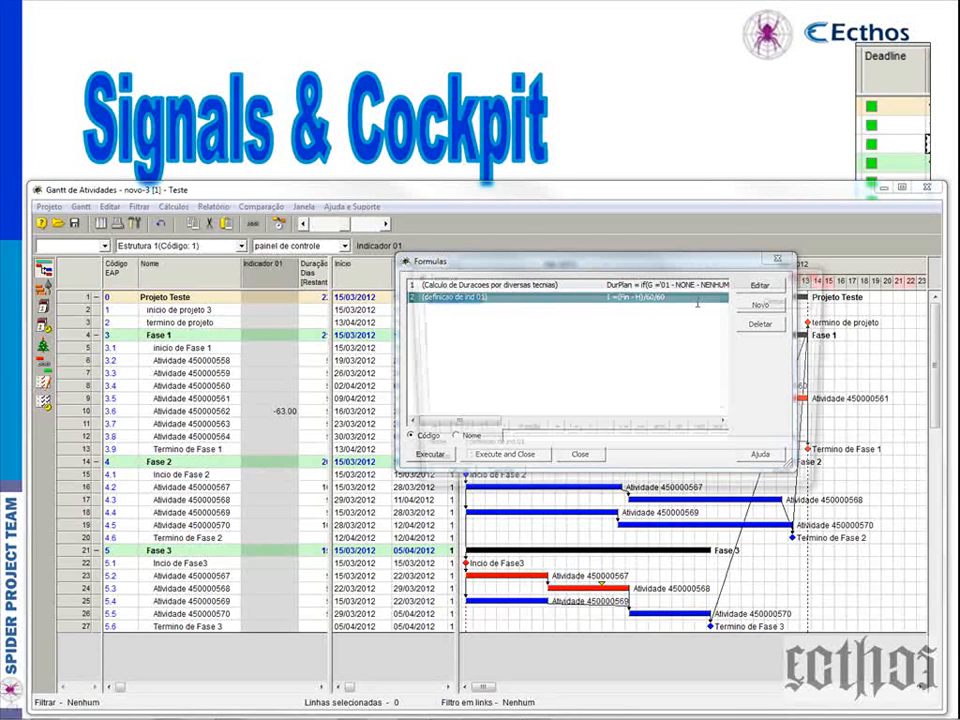
pyautogui.write('/24')
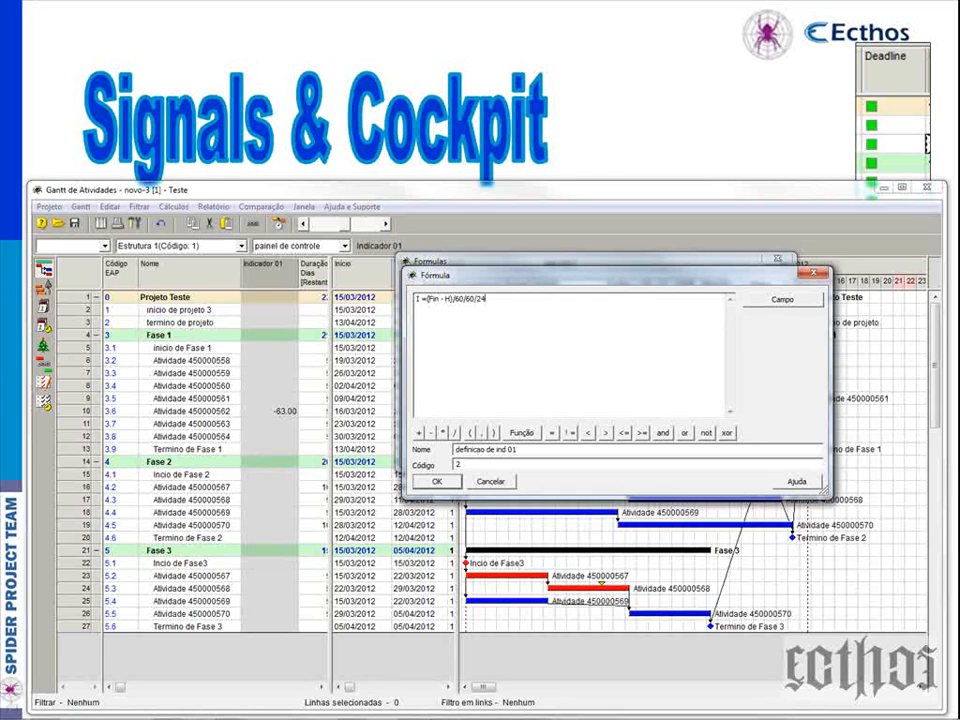
pyautogui.click(445, 484)
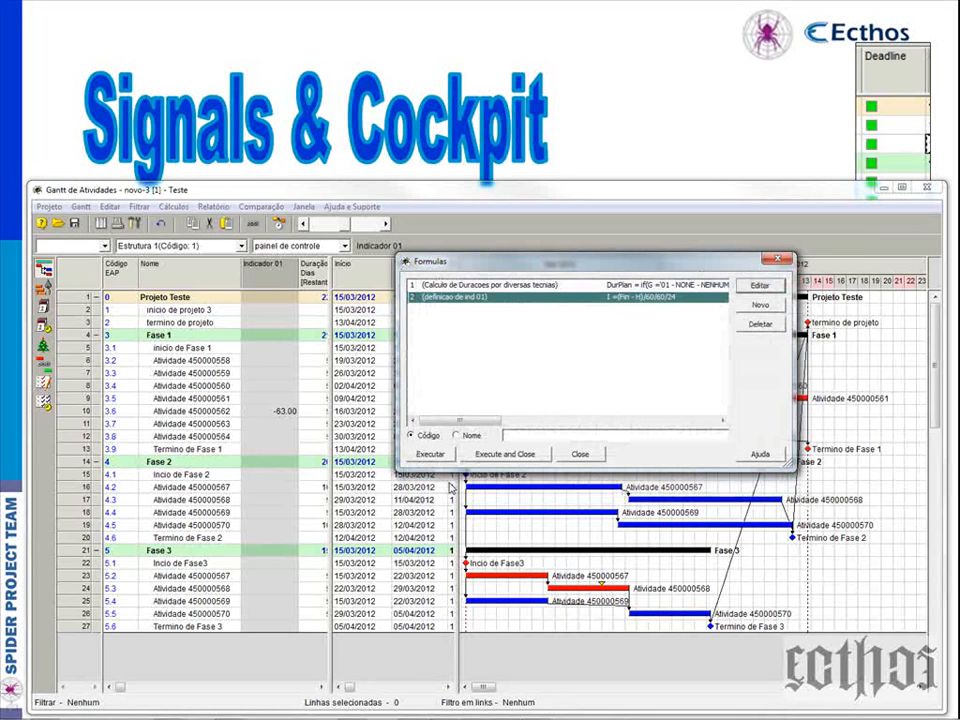
pyautogui.click(505, 454)
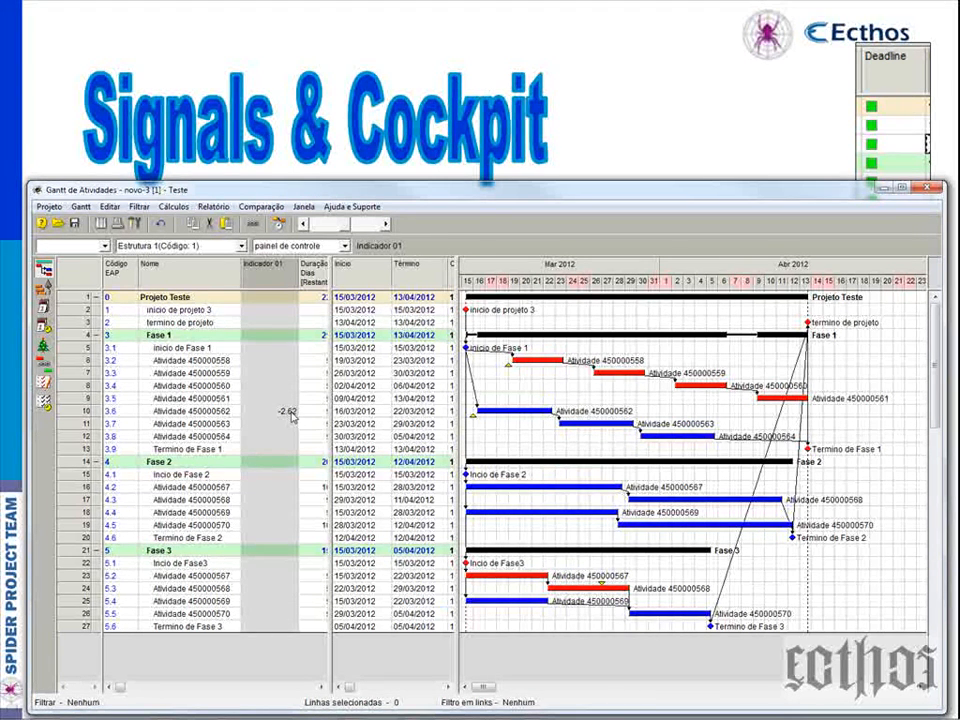
# Show the user-defined Deadline column beside Indicador 01 and resize the table panes so the start and finish date columns fit fully.
pyautogui.moveTo(331, 344); pyautogui.dragTo(379, 344)
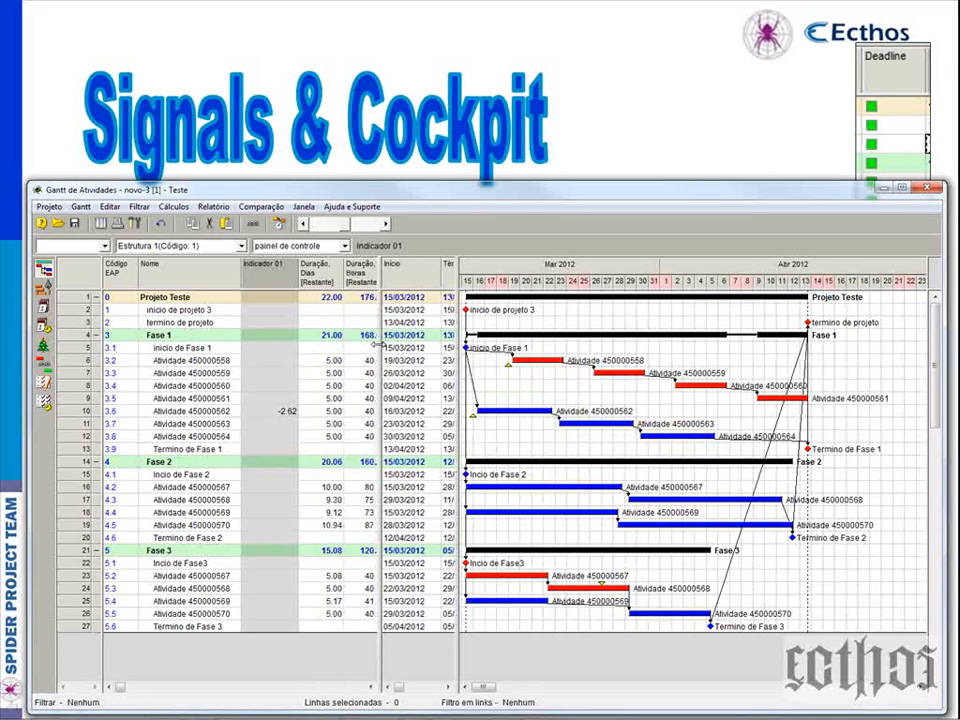
pyautogui.rightClick(317, 276)
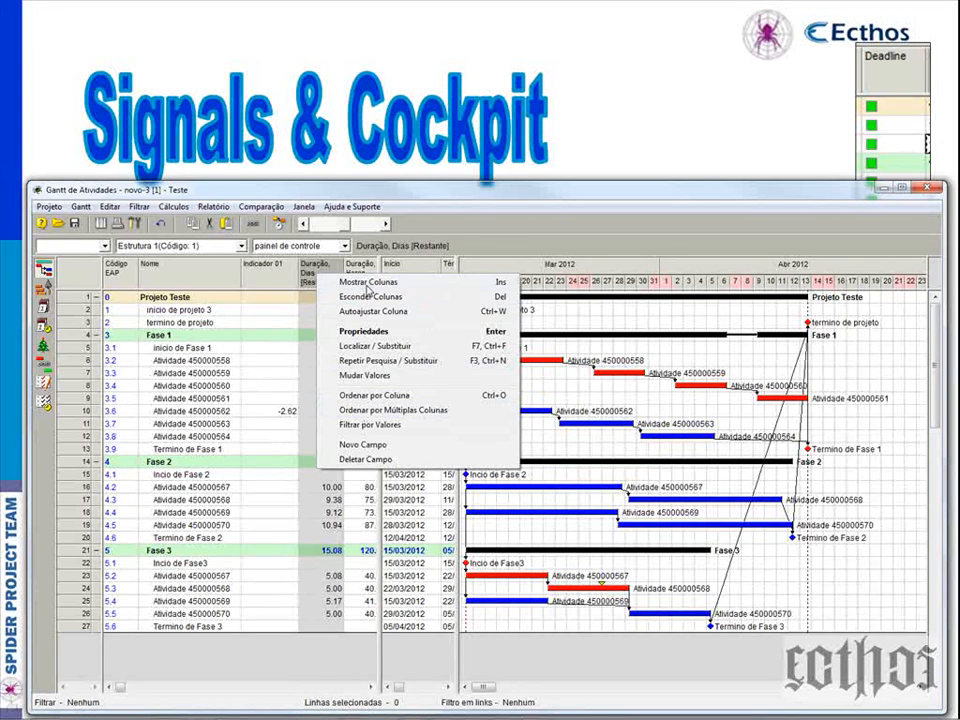
pyautogui.click(367, 283)
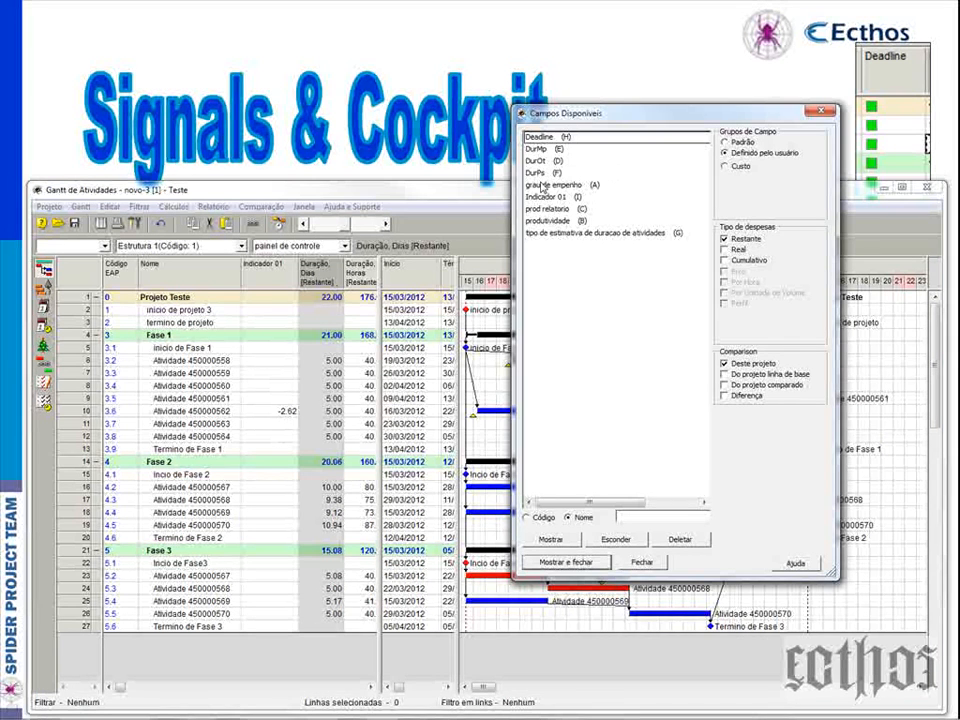
pyautogui.click(547, 561)
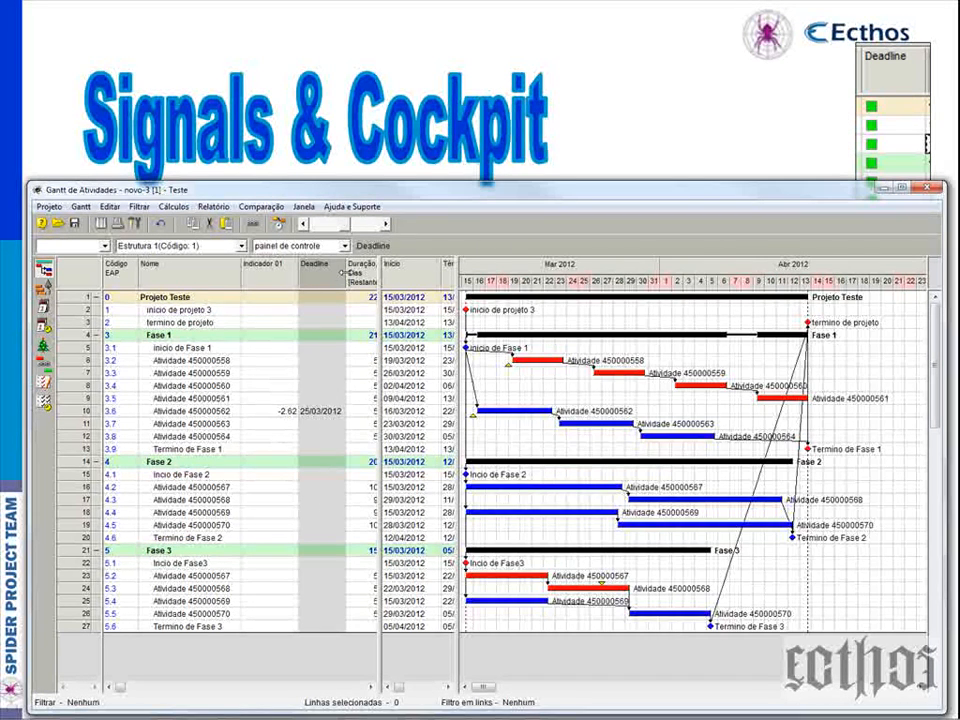
pyautogui.moveTo(379, 283); pyautogui.dragTo(347, 287)
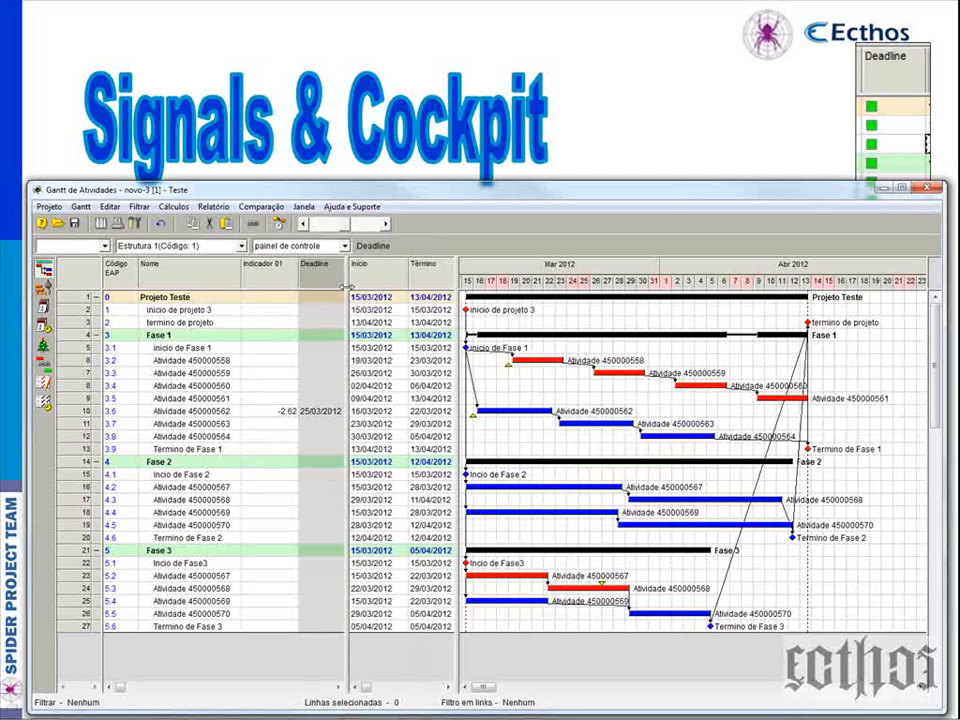
pyautogui.moveTo(456, 310); pyautogui.dragTo(467, 310)
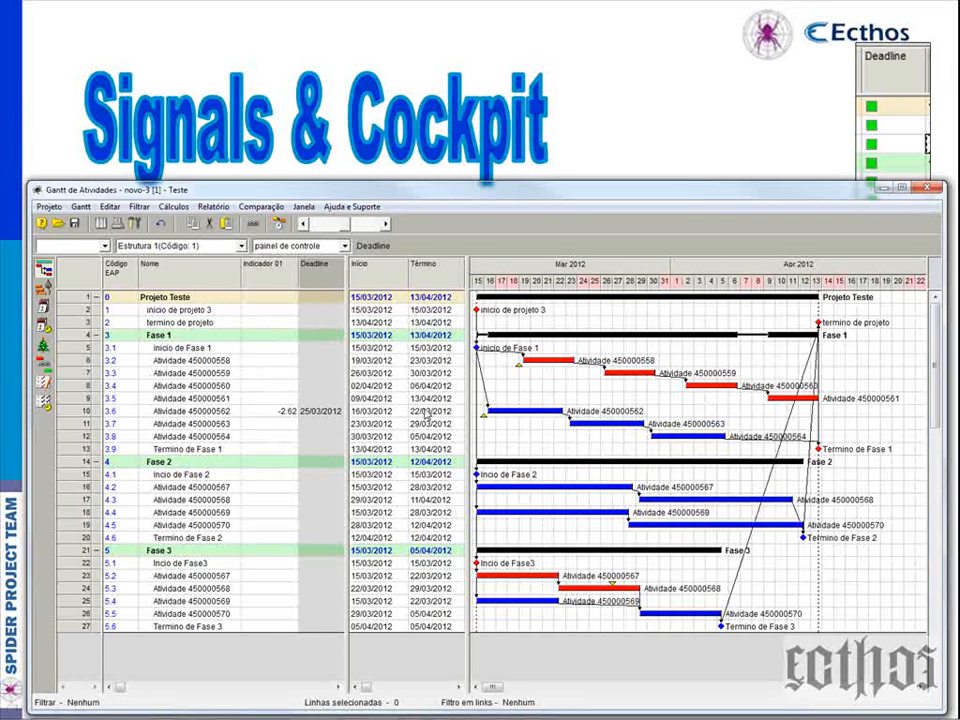
# Reverse the subtraction in "definicao de ind 01" to I =(H - Fin)/60/60/24, run it and close the formula list.
pyautogui.click(282, 414)
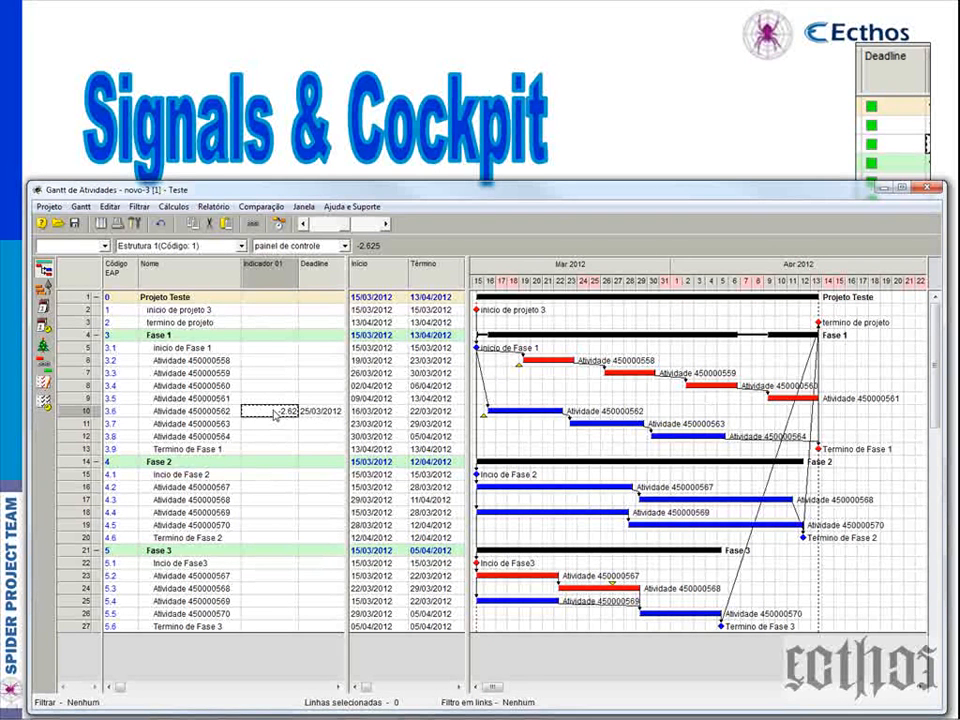
pyautogui.rightClick(266, 283)
pyautogui.click(110, 206)
pyautogui.click(92, 253)
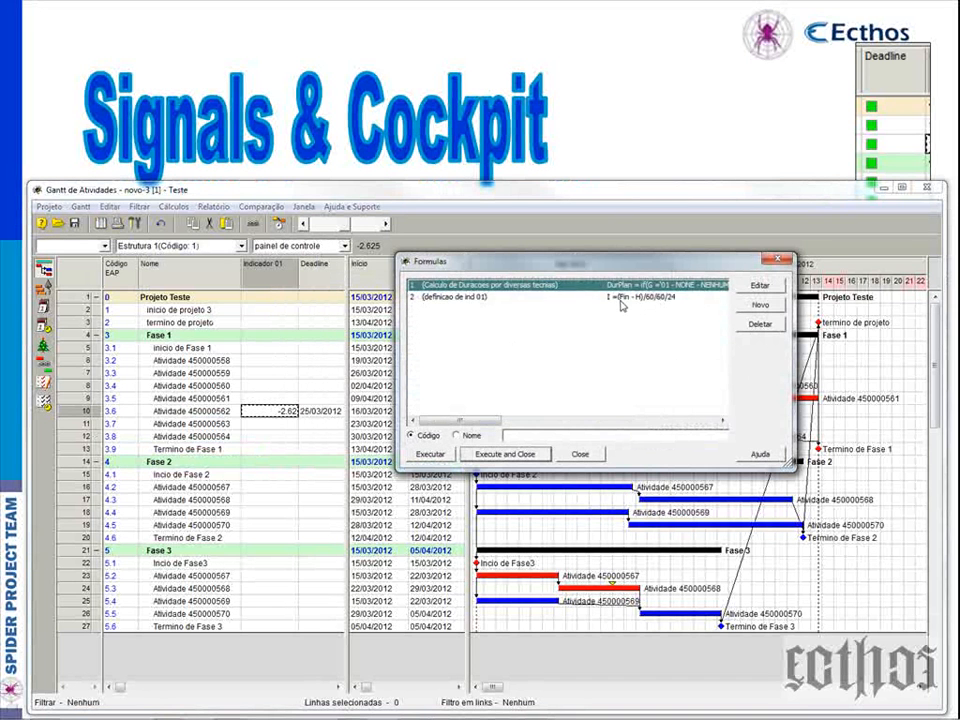
pyautogui.click(620, 299)
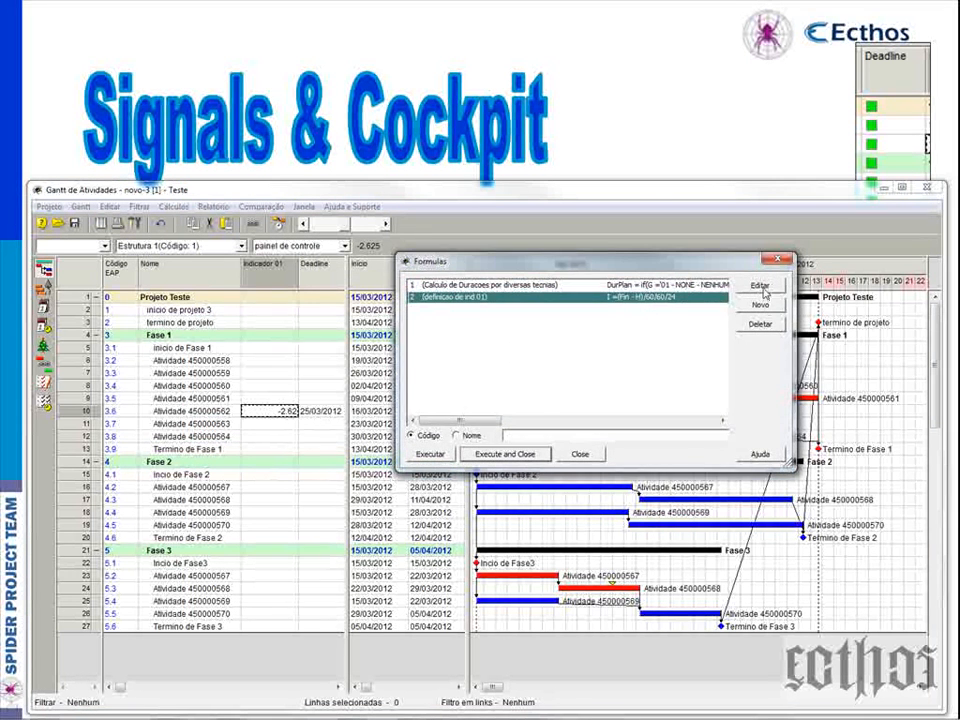
pyautogui.doubleClick(620, 299)
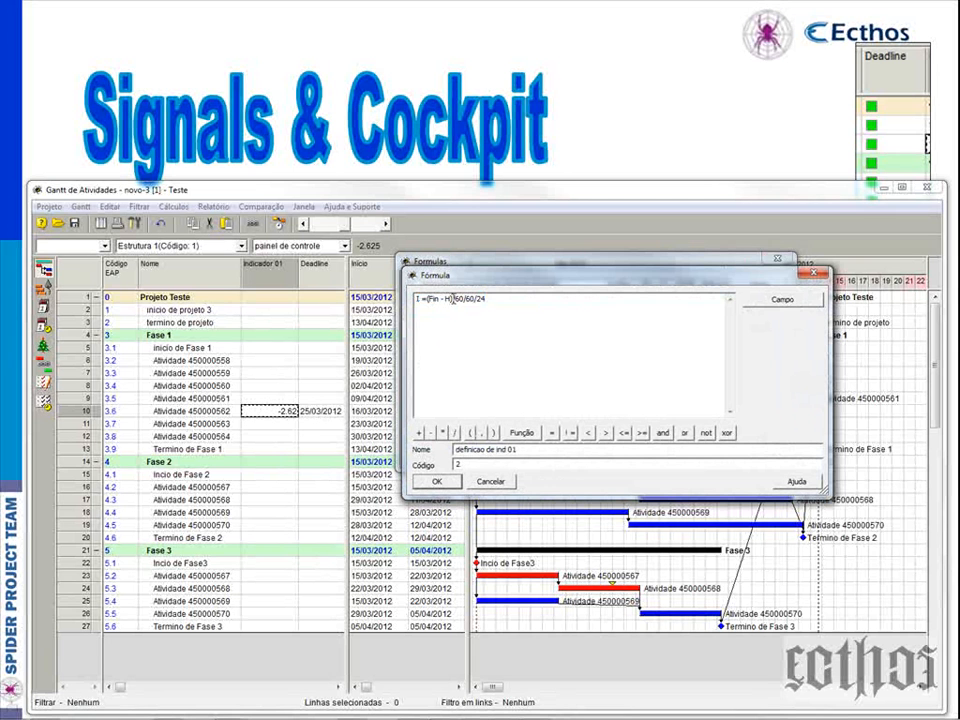
pyautogui.write('- Fin')
pyautogui.click(436, 481)
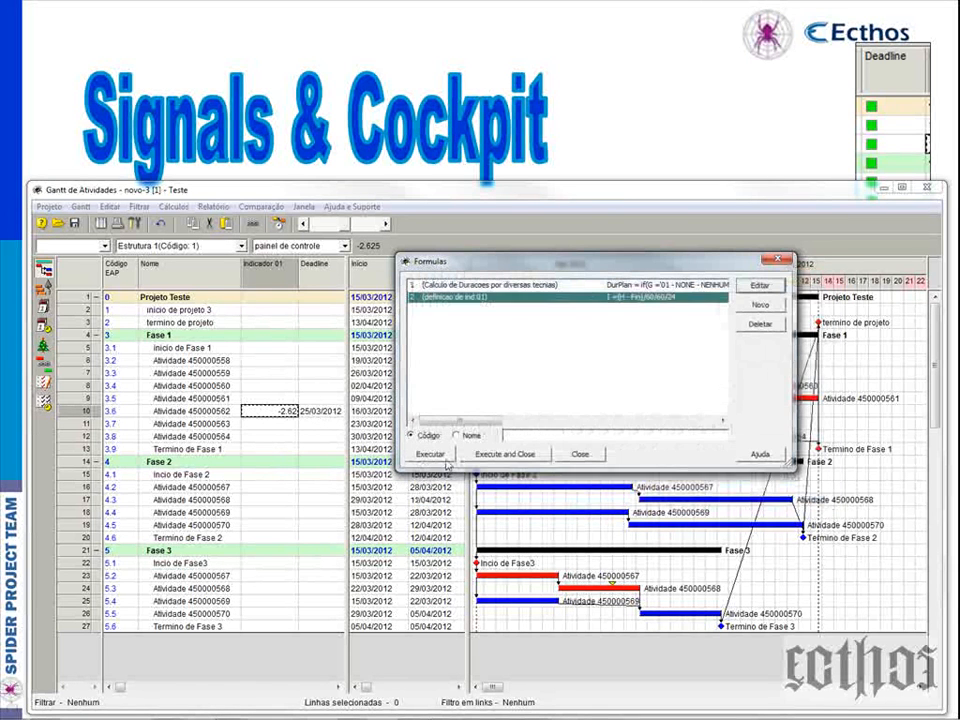
pyautogui.click(440, 457)
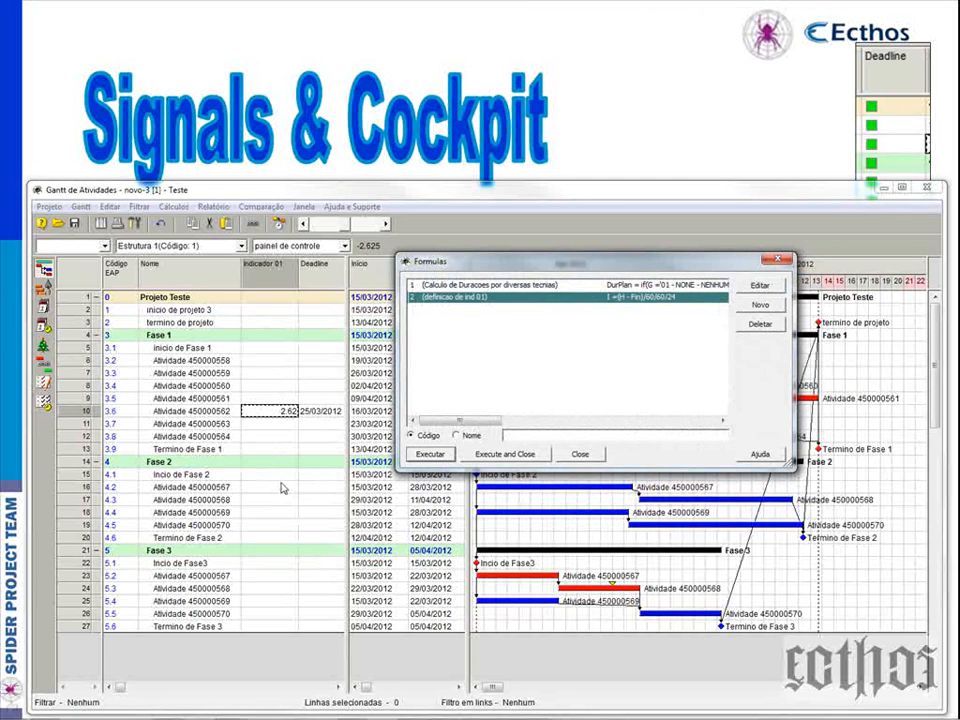
pyautogui.press('Escape')
# Narrow the Indicador 01 column slightly and set the Deadline of Atividade 450000561 to 15/04/2012.
pyautogui.moveTo(299, 273); pyautogui.dragTo(290, 273)
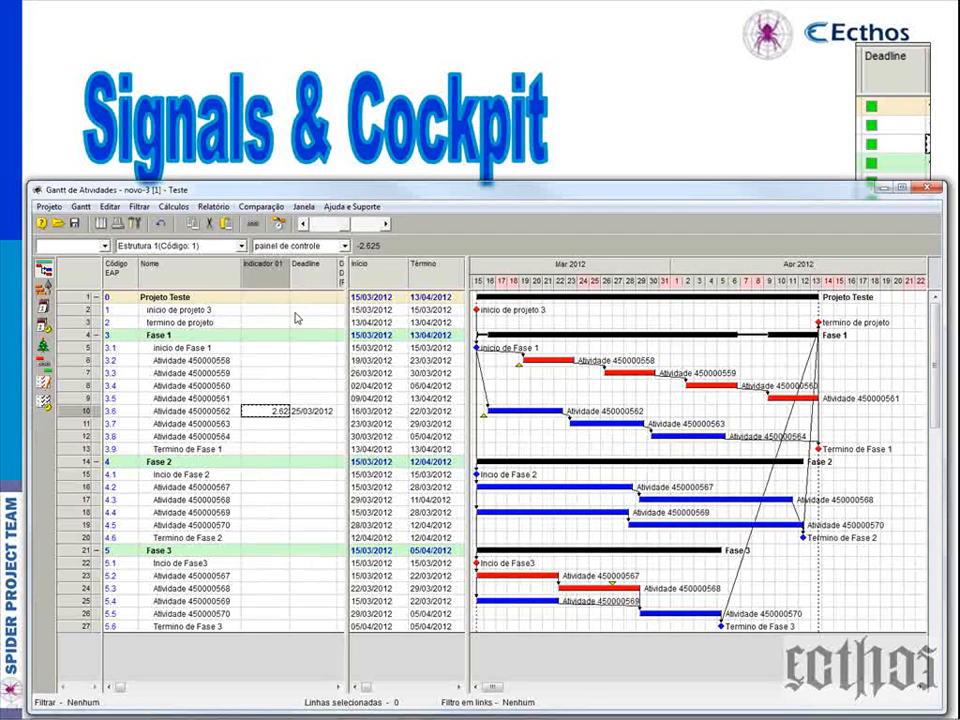
pyautogui.click(316, 398)
pyautogui.write('1')
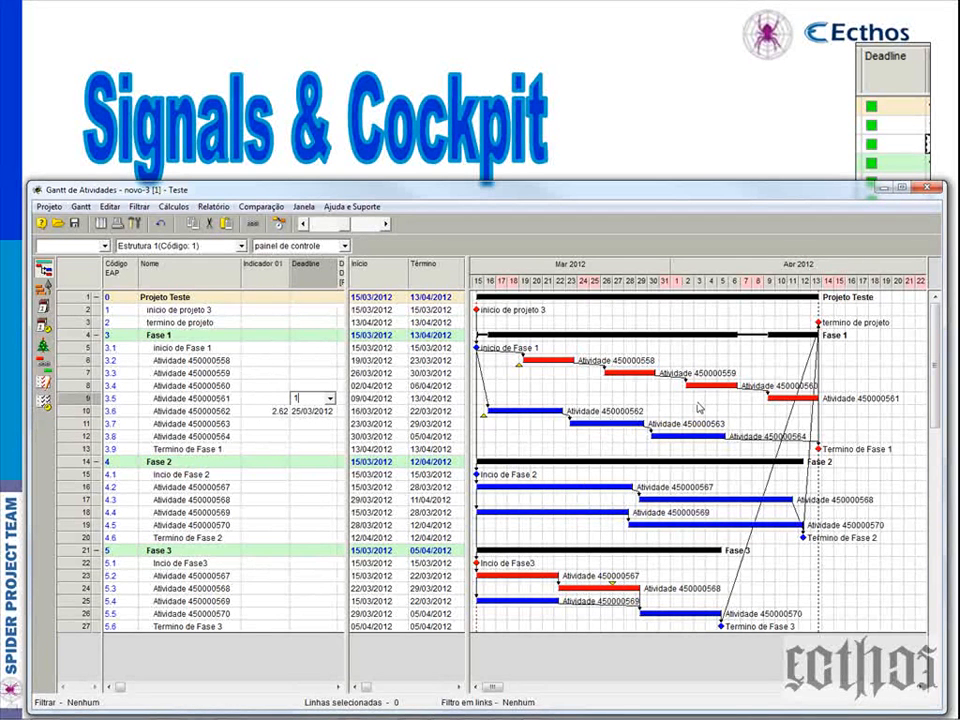
pyautogui.write('5/04/201')
pyautogui.write('2012')
pyautogui.press('Return')
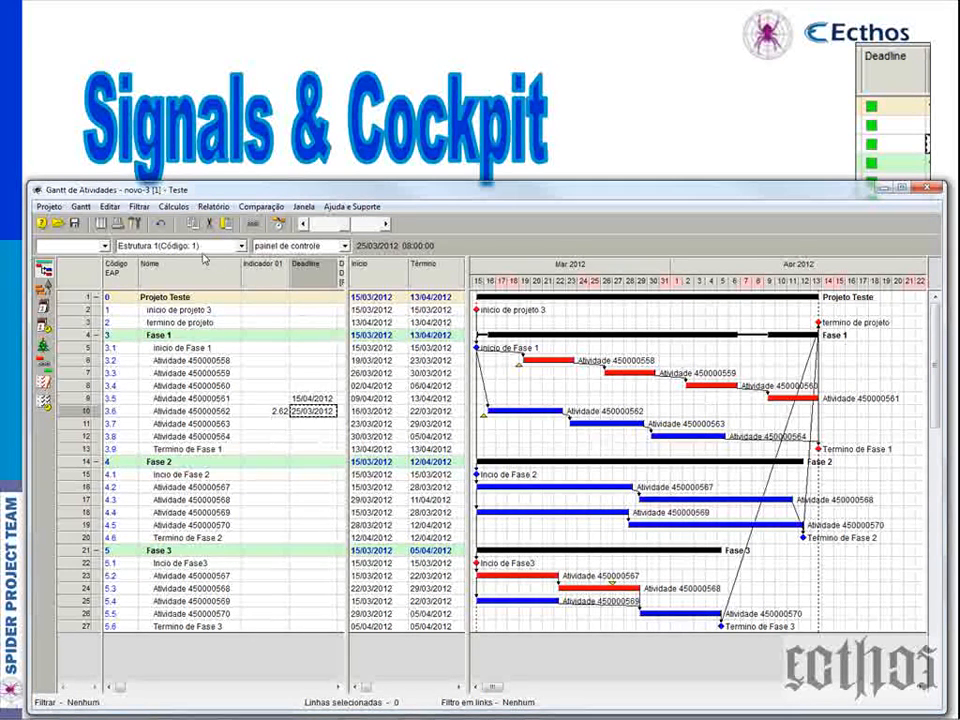
# Recalculate Indicador 01 by running the "definicao de ind 01" formula again, then close the formula list.
pyautogui.click(110, 206)
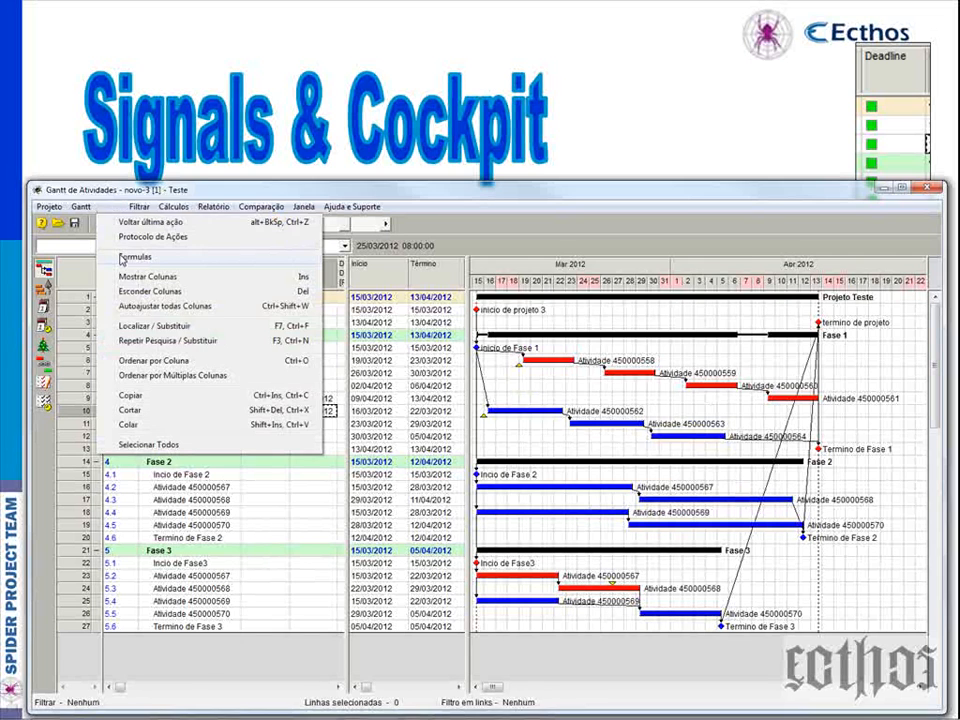
pyautogui.click(125, 257)
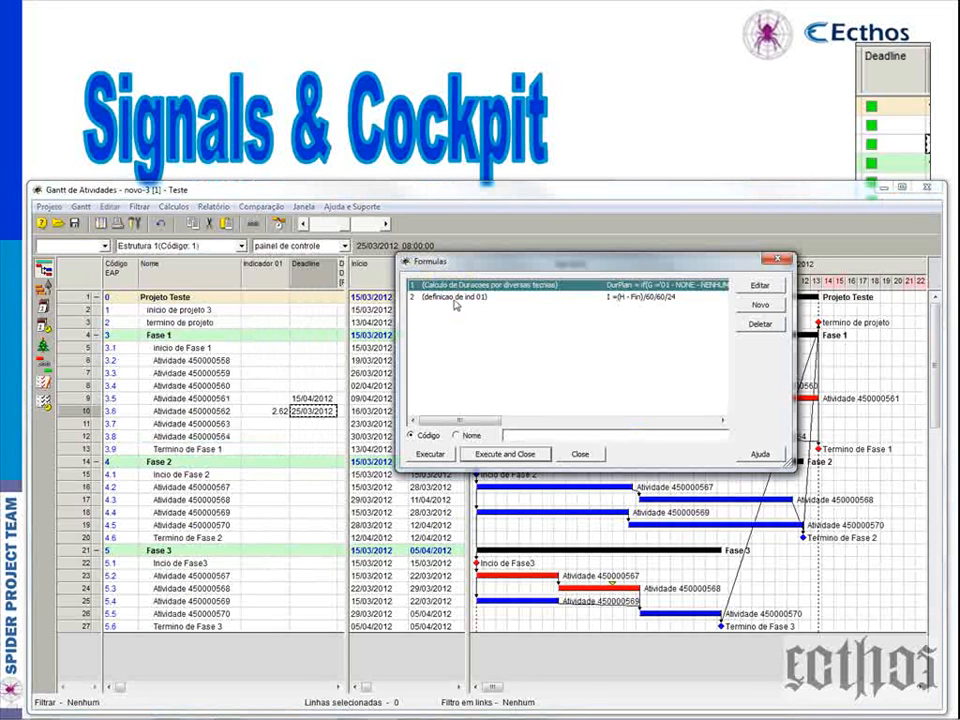
pyautogui.click(455, 299)
pyautogui.click(430, 454)
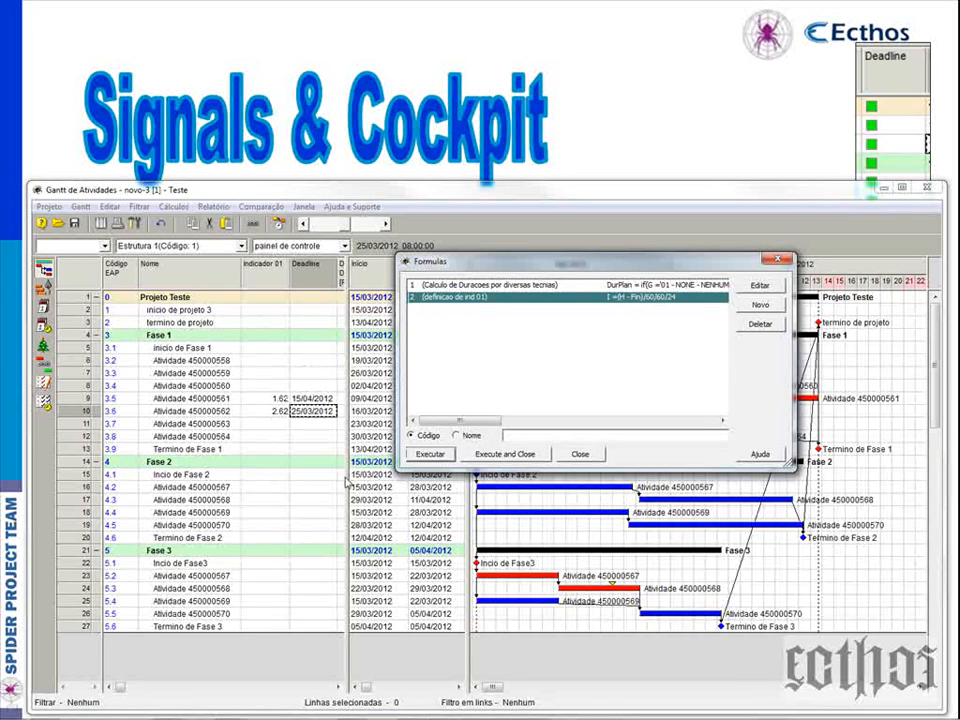
pyautogui.click(777, 261)
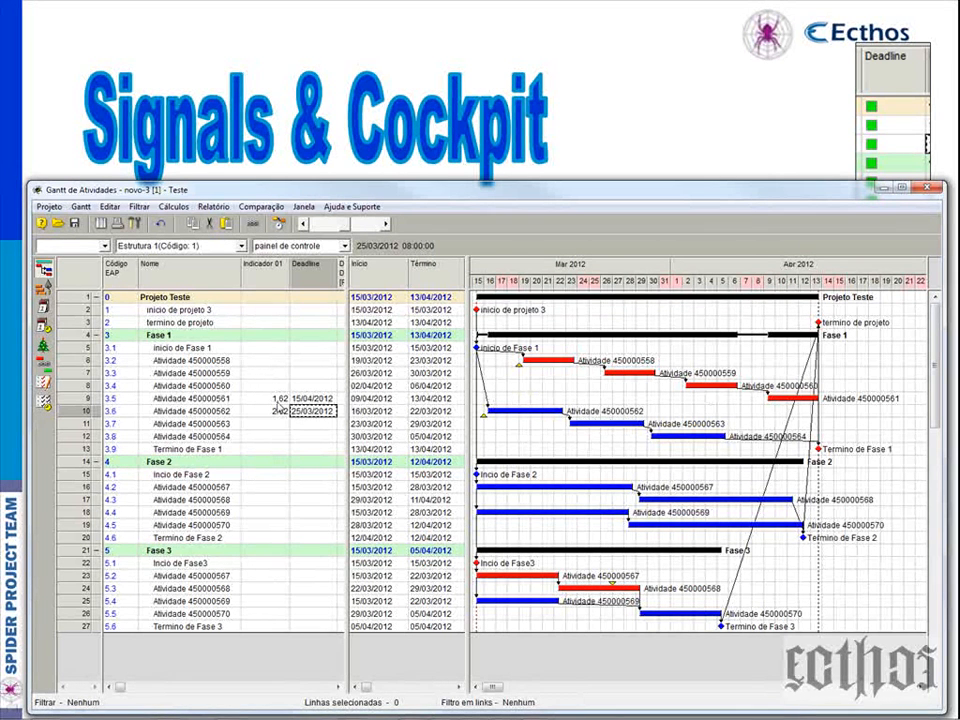
# Select the Indicador 01 value of Atividade 450000562 and move the pane divider to end just after the Deadline column.
pyautogui.click(277, 410)
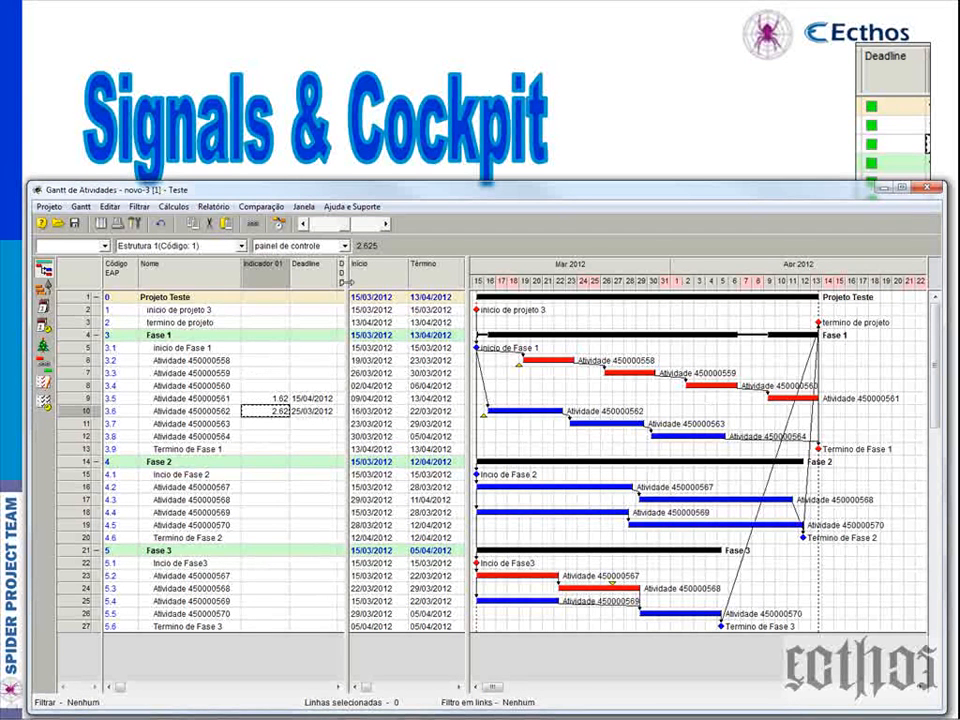
pyautogui.moveTo(348, 284)
pyautogui.mouseDown()
pyautogui.moveTo(290, 288)
pyautogui.moveTo(356, 300)
pyautogui.mouseUp()
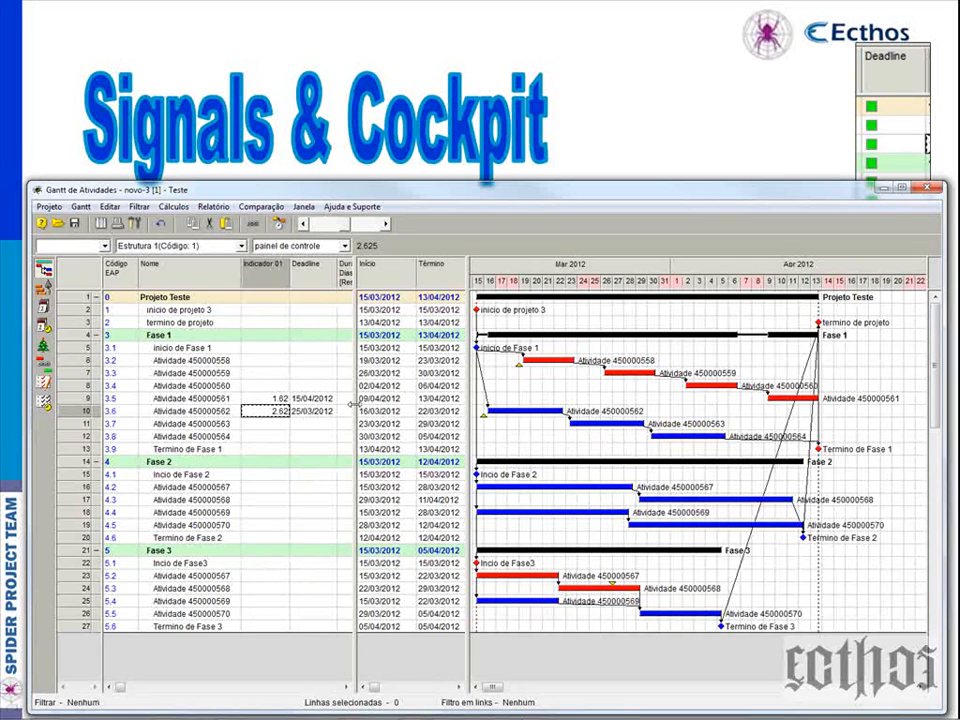
pyautogui.moveTo(352, 404); pyautogui.dragTo(336, 406)
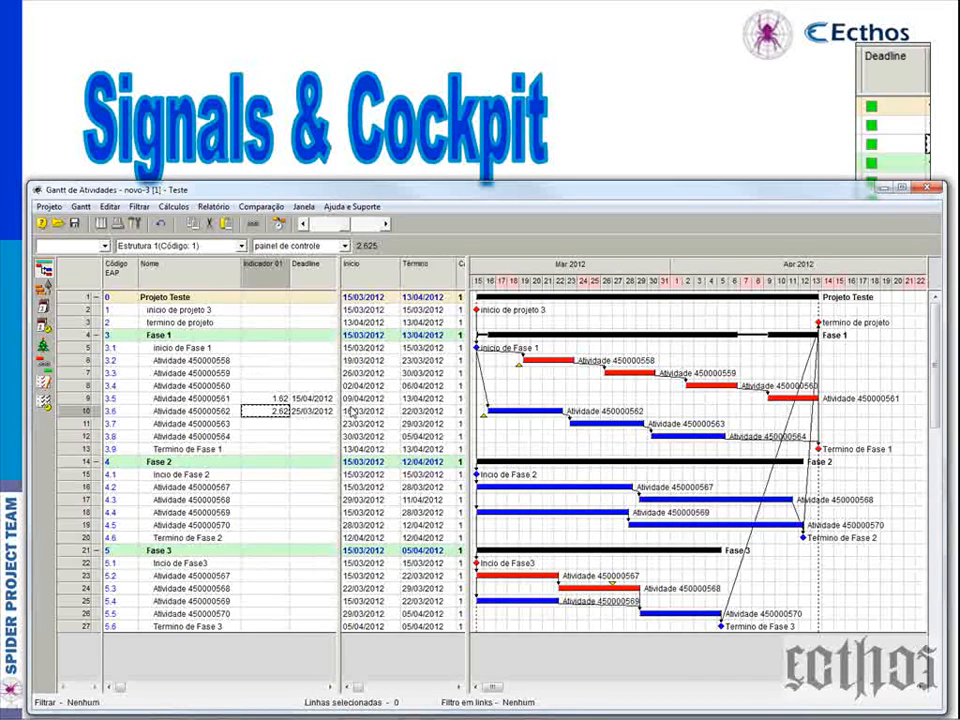
# Widen the middle table pane to reveal the full Calendário column and open the calendar choices of Atividade 450000561.
pyautogui.moveTo(470, 369); pyautogui.dragTo(497, 365)
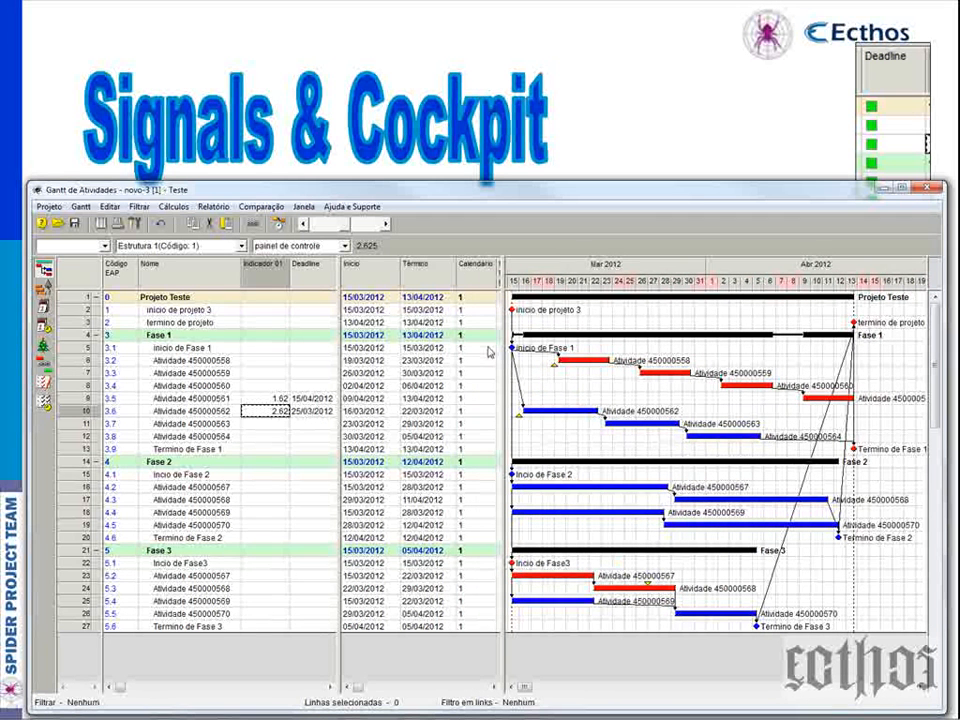
pyautogui.click(477, 399)
pyautogui.click(478, 400)
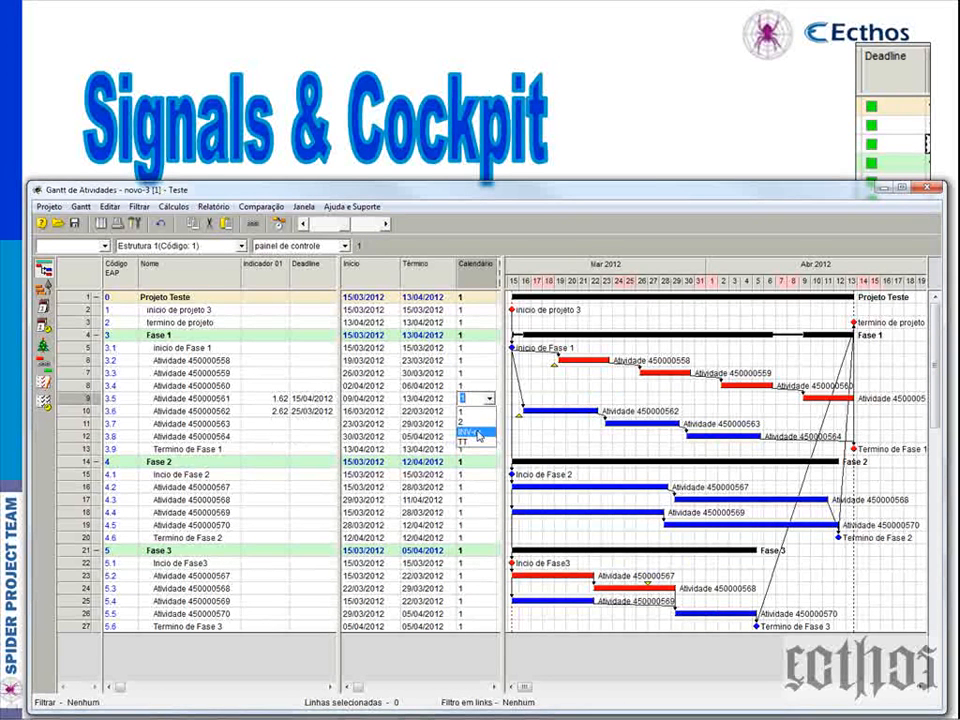
pyautogui.click(489, 301)
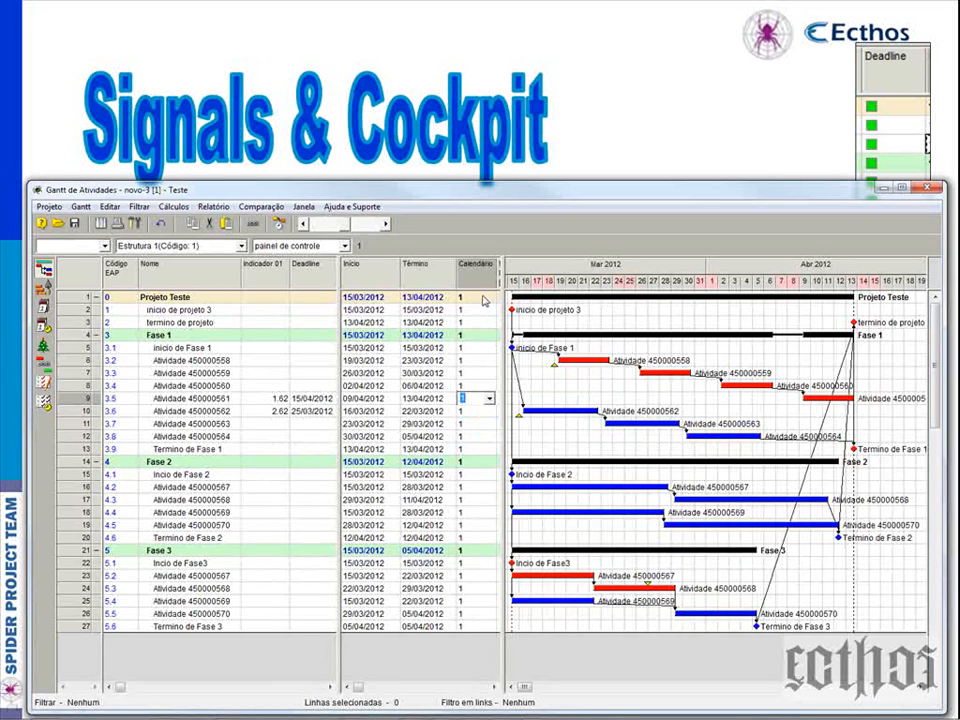
# Set the calendar of Projeto Teste to INV-ru and propagate it down to all rows.
pyautogui.rightClick(485, 300)
pyautogui.click(466, 301)
pyautogui.click(464, 300)
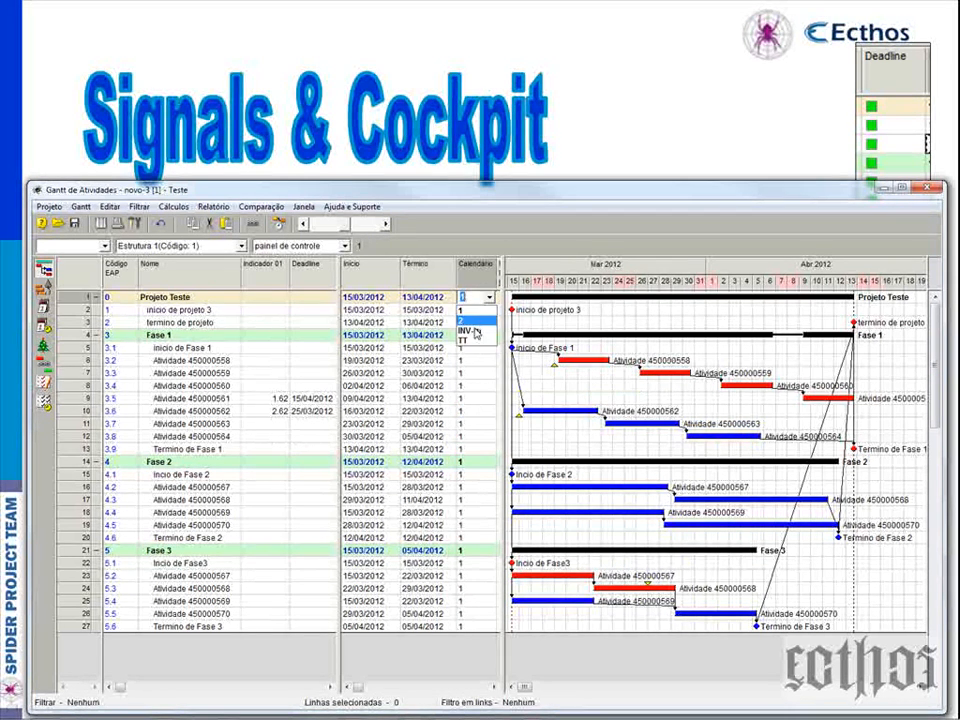
pyautogui.click(476, 332)
pyautogui.click(477, 347)
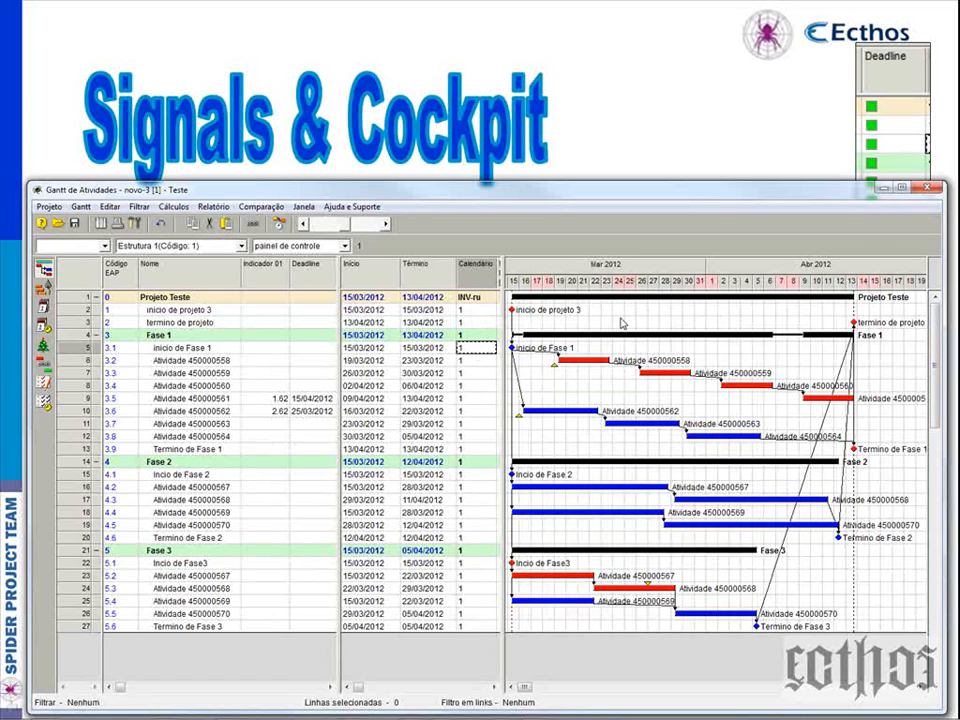
pyautogui.rightClick(488, 299)
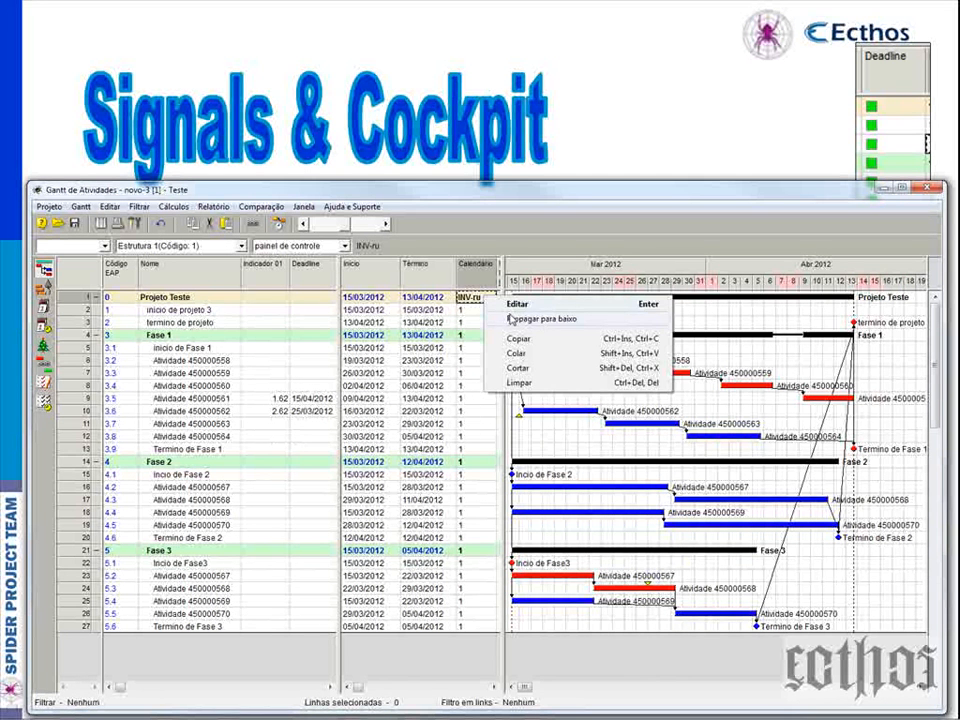
pyautogui.click(511, 318)
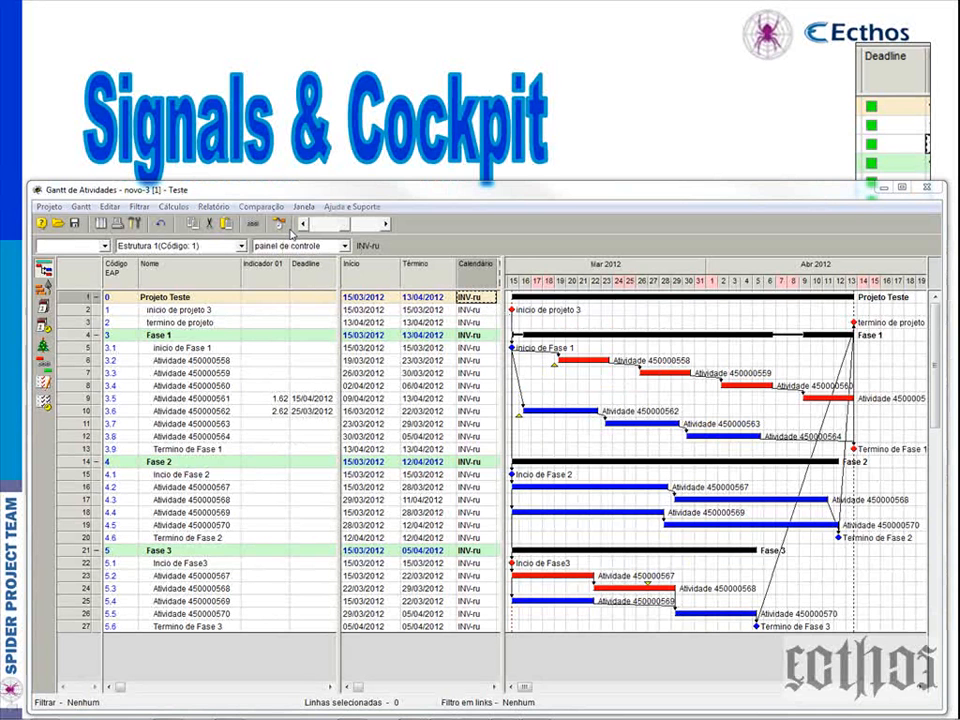
# Reschedule the project and recalculate Indicador 01 by running the "definicao de ind 01" formula.
pyautogui.click(281, 225)
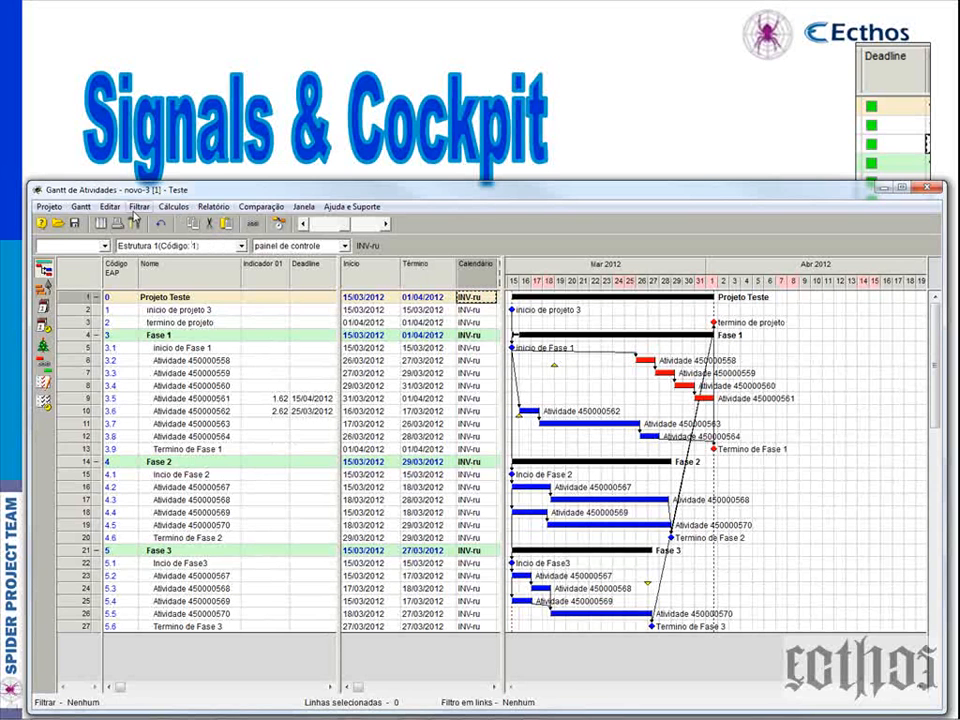
pyautogui.click(115, 210)
pyautogui.click(188, 276)
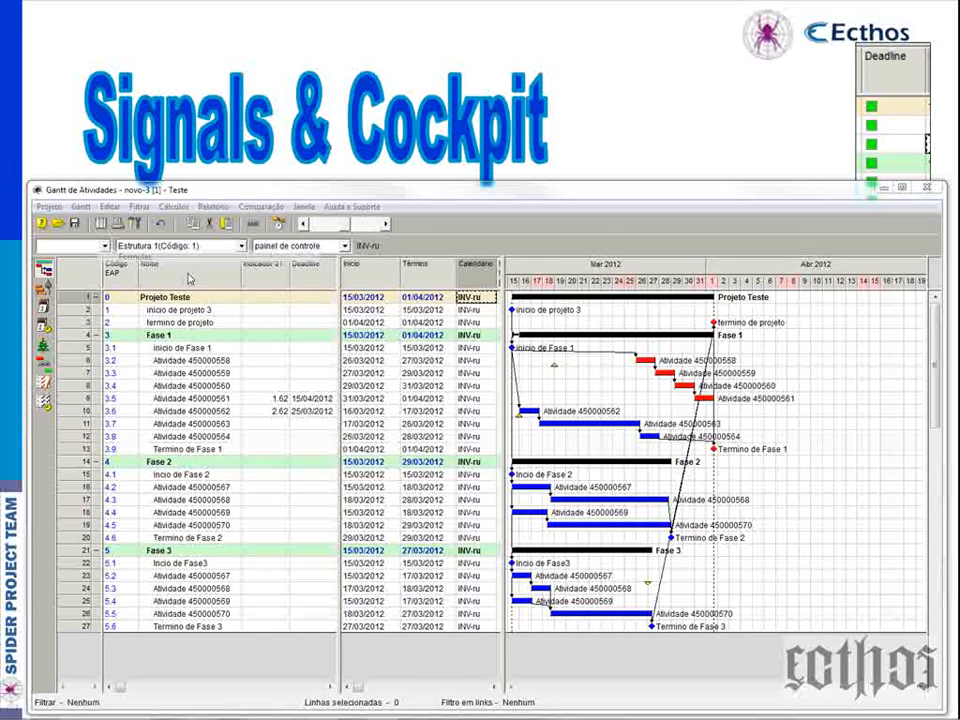
pyautogui.click(453, 298)
pyautogui.click(440, 452)
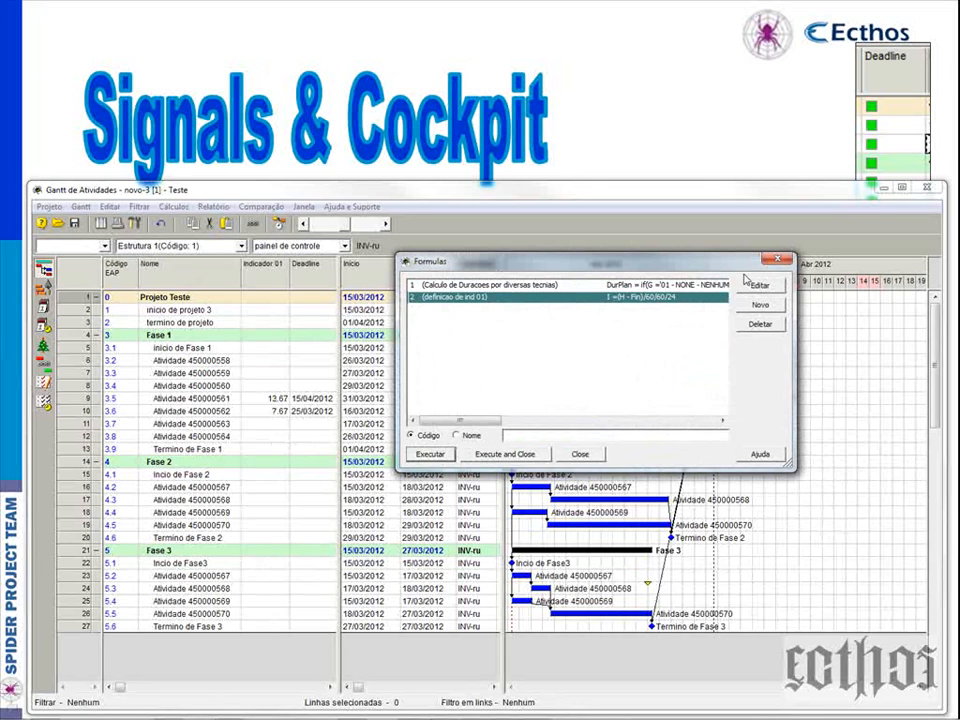
pyautogui.click(268, 411)
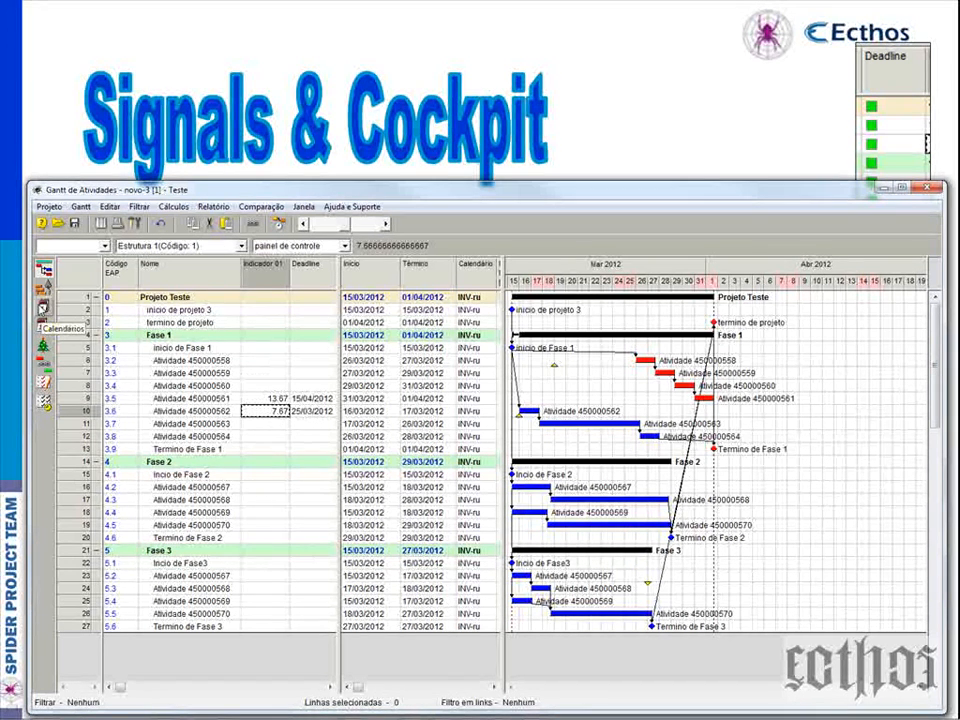
# Duplicate the "comercial" calendar in the calendars table, using the code prefix INV-.
pyautogui.click(42, 309)
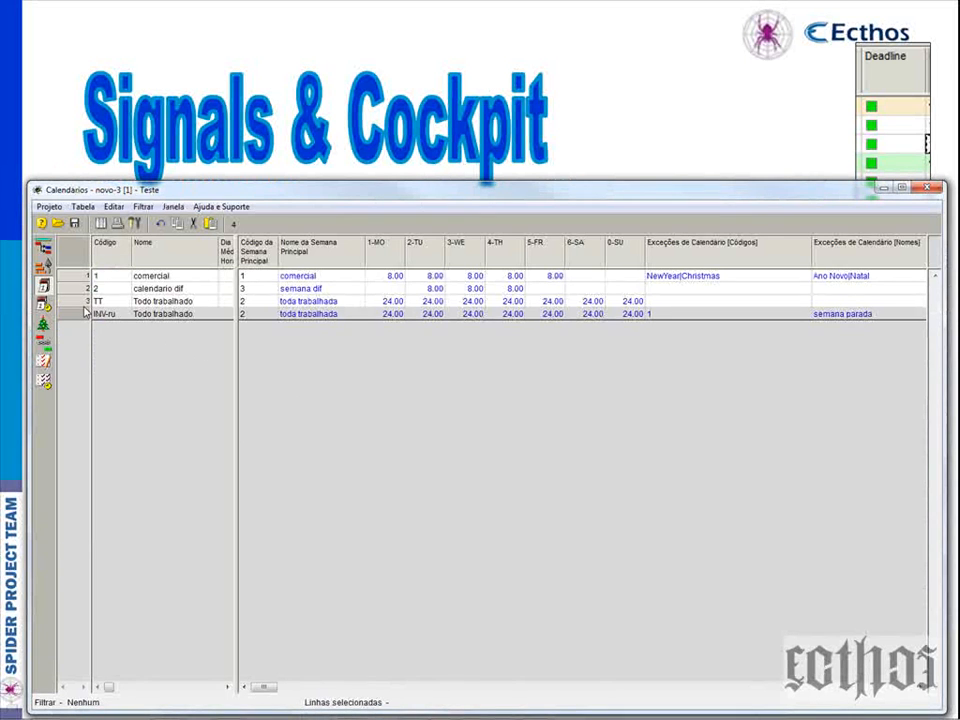
pyautogui.click(78, 279)
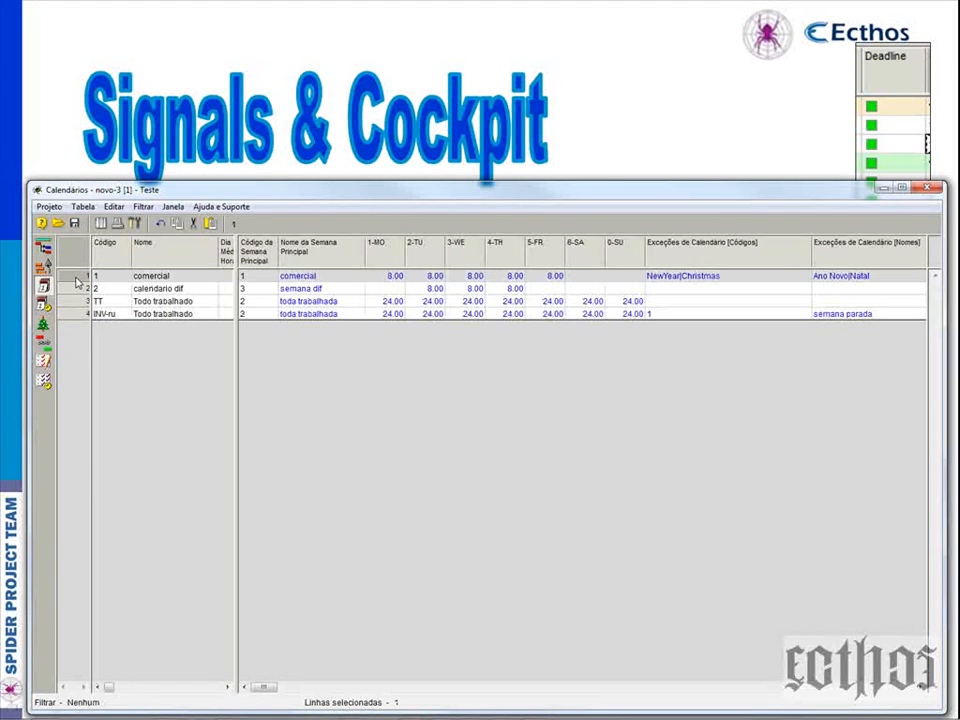
pyautogui.hotkey('ctrl', 'v')
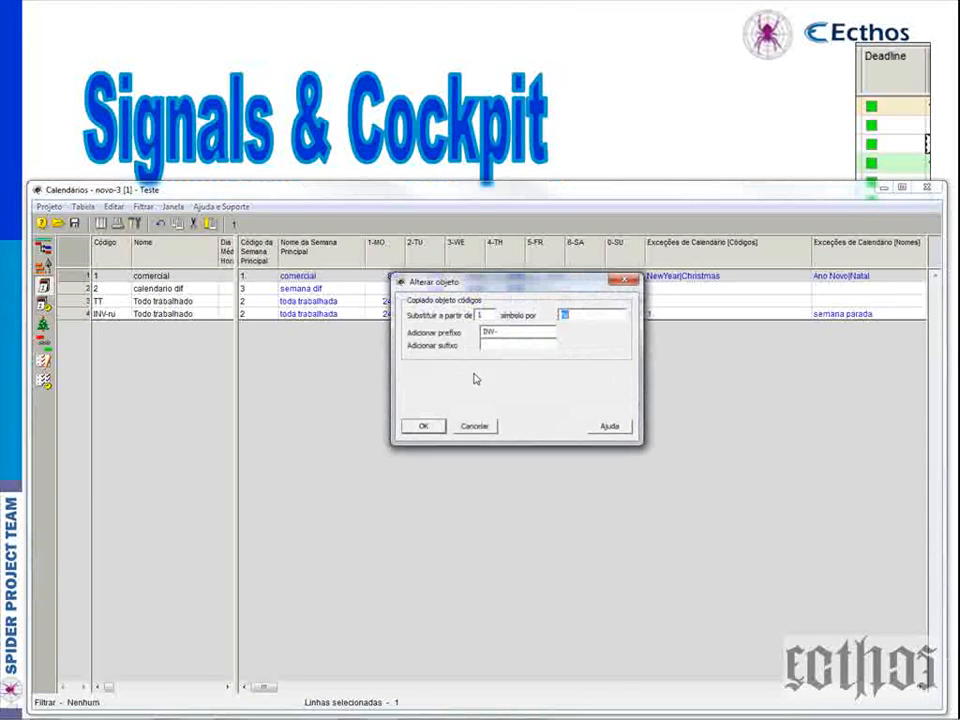
pyautogui.click(438, 430)
pyautogui.click(562, 413)
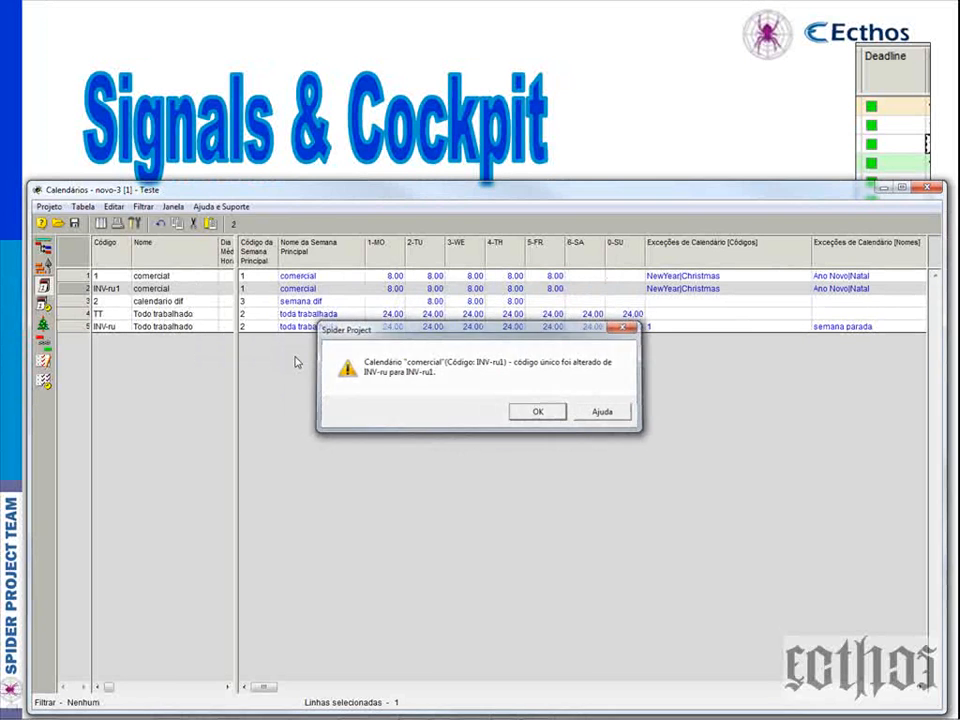
# Rename the duplicated calendar to "comercial-sp".
pyautogui.doubleClick(186, 291)
pyautogui.click(189, 289)
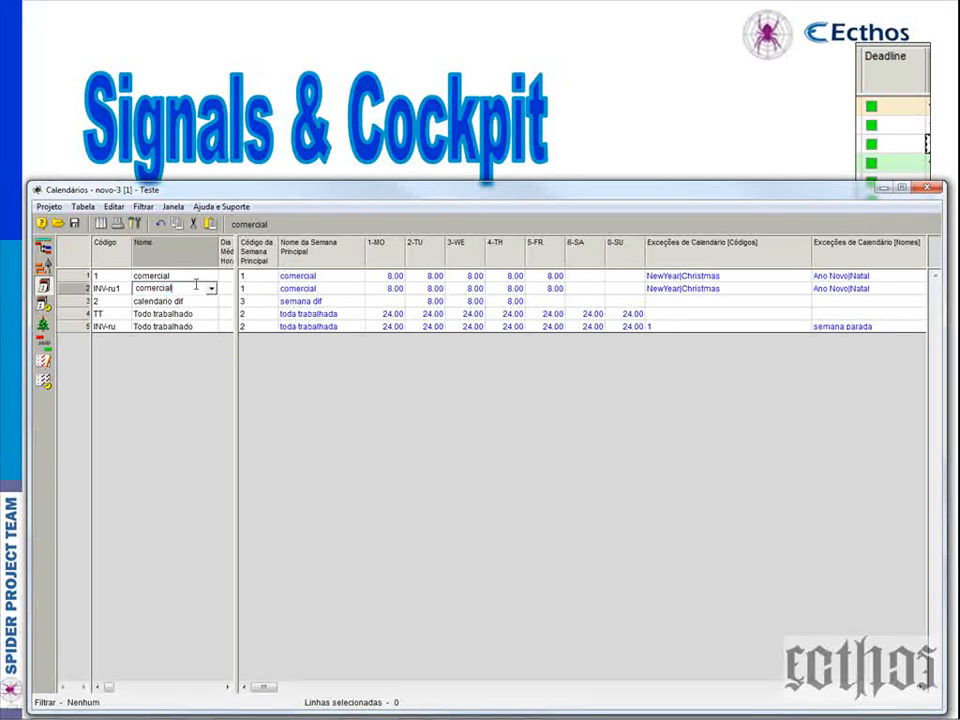
pyautogui.write('-sp')
pyautogui.click(152, 313)
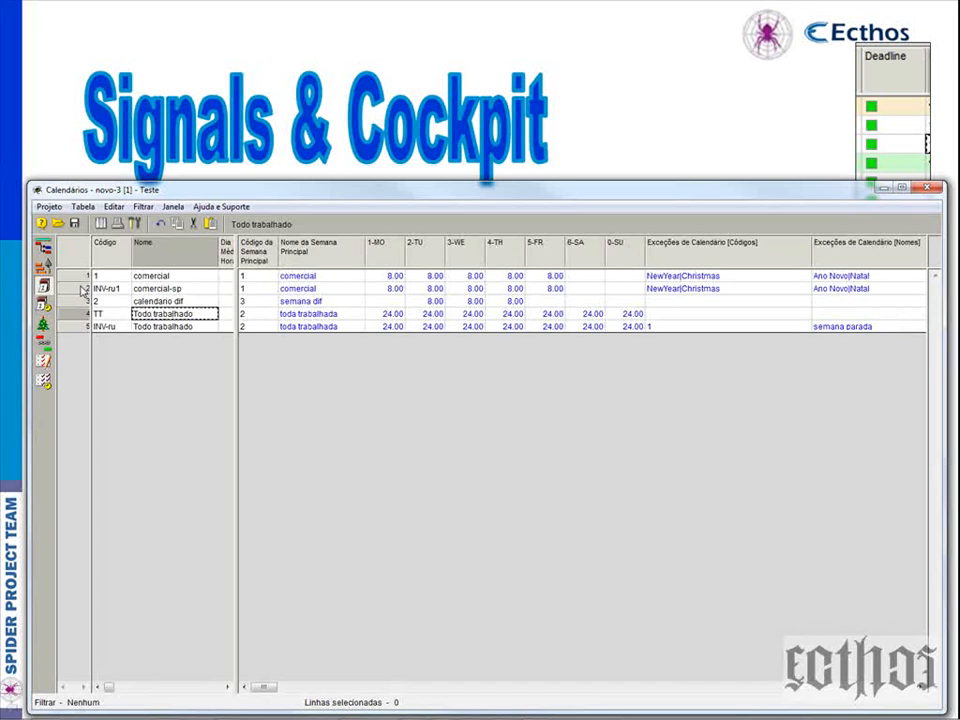
# Add the "semana parada" exception to the comercial-sp calendar and change its code to c-sp.
pyautogui.doubleClick(78, 289)
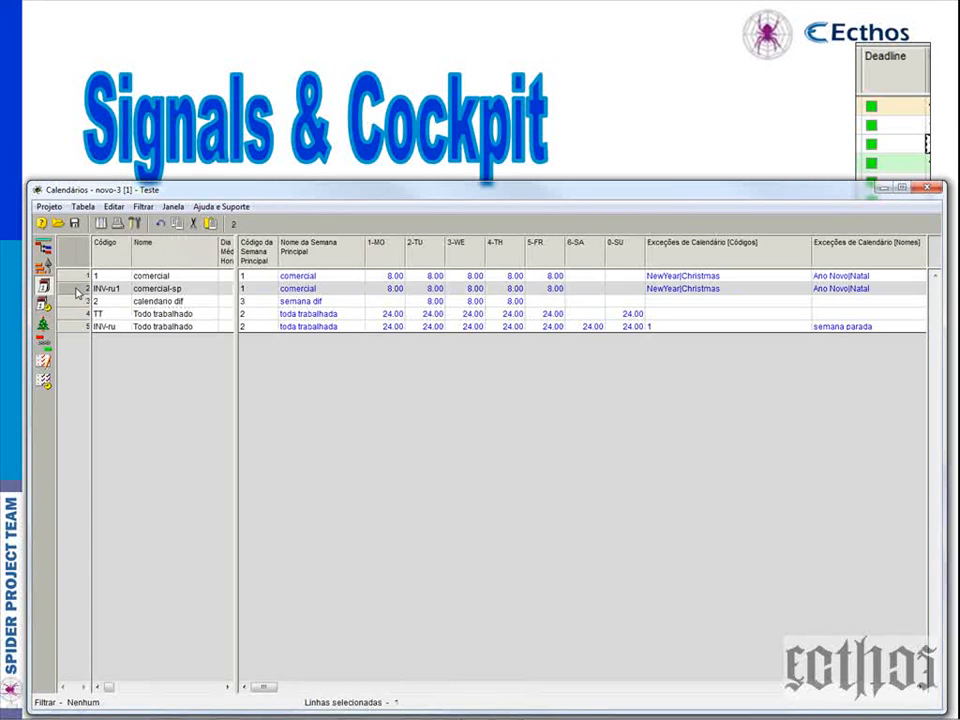
pyautogui.click(411, 263)
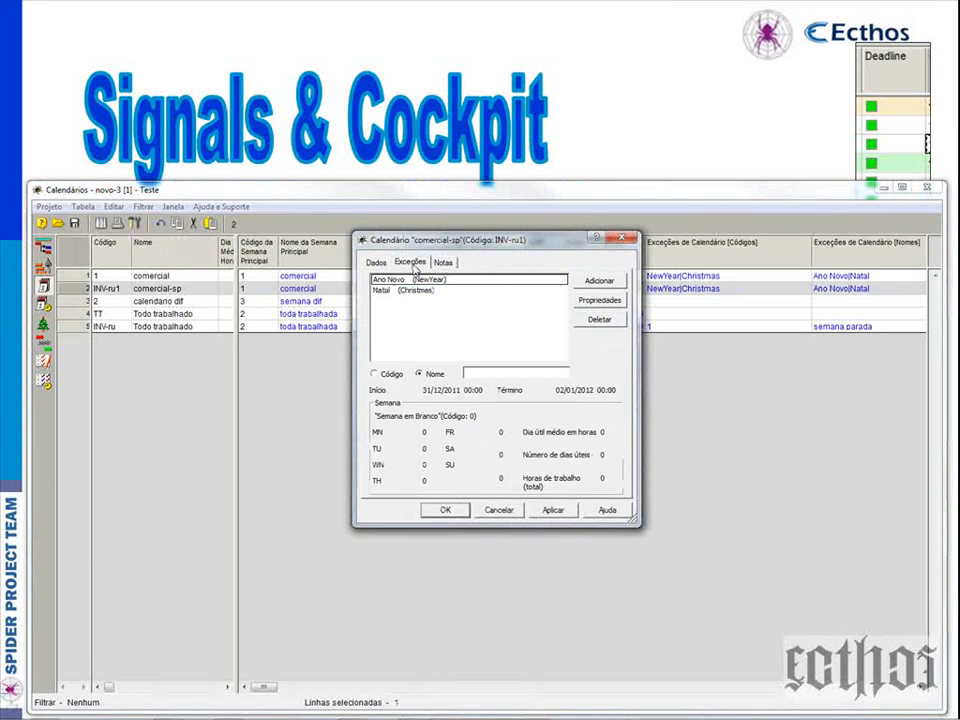
pyautogui.click(598, 281)
pyautogui.click(588, 389)
pyautogui.click(583, 582)
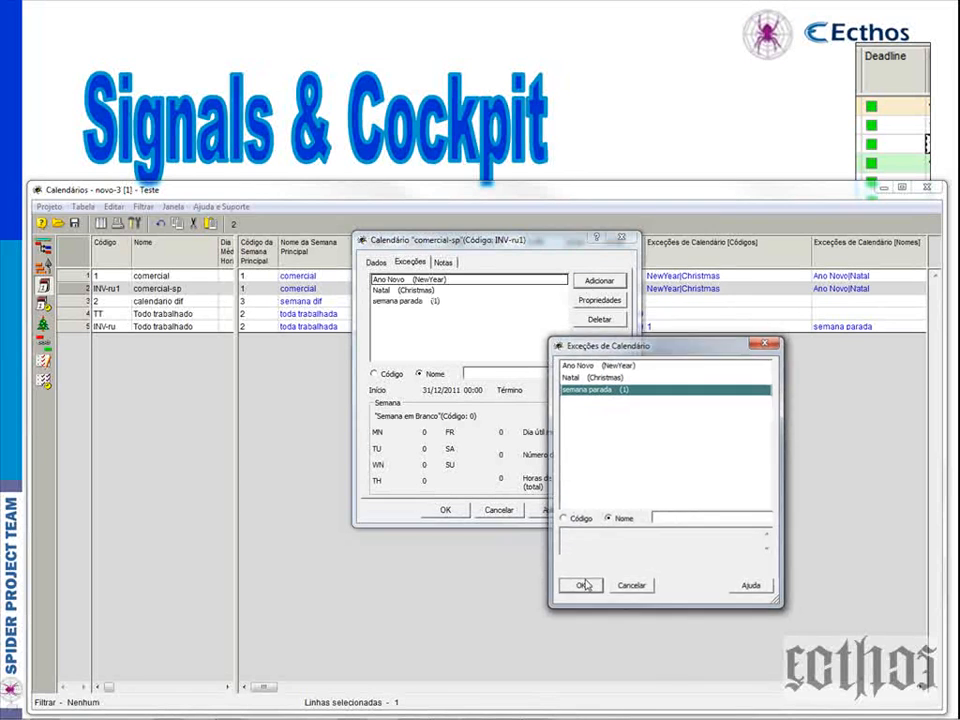
pyautogui.click(405, 300)
pyautogui.click(440, 510)
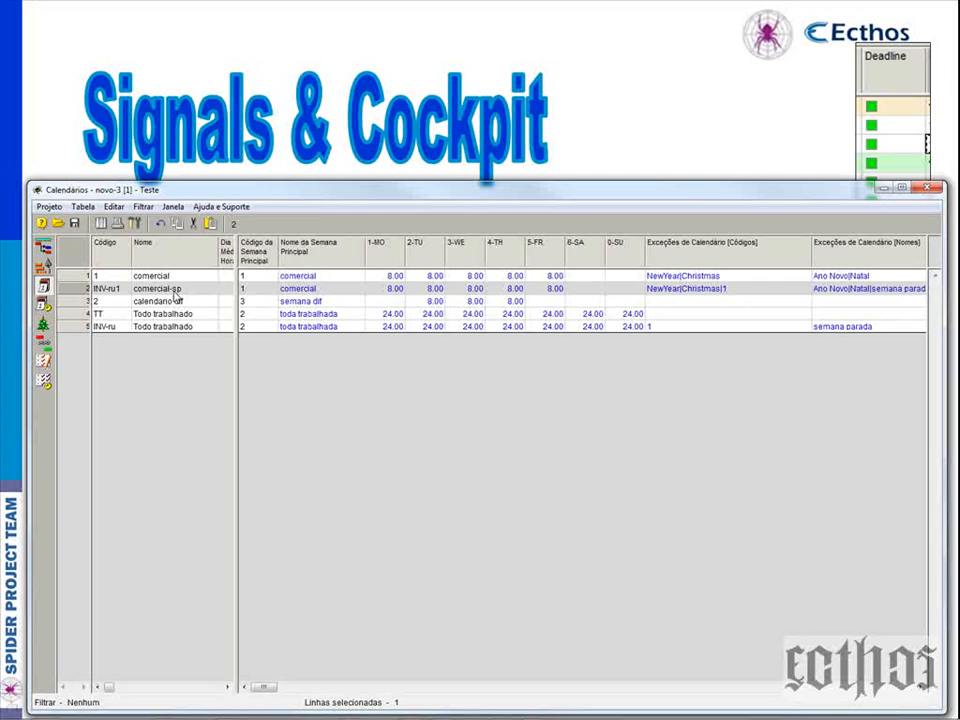
pyautogui.click(111, 288)
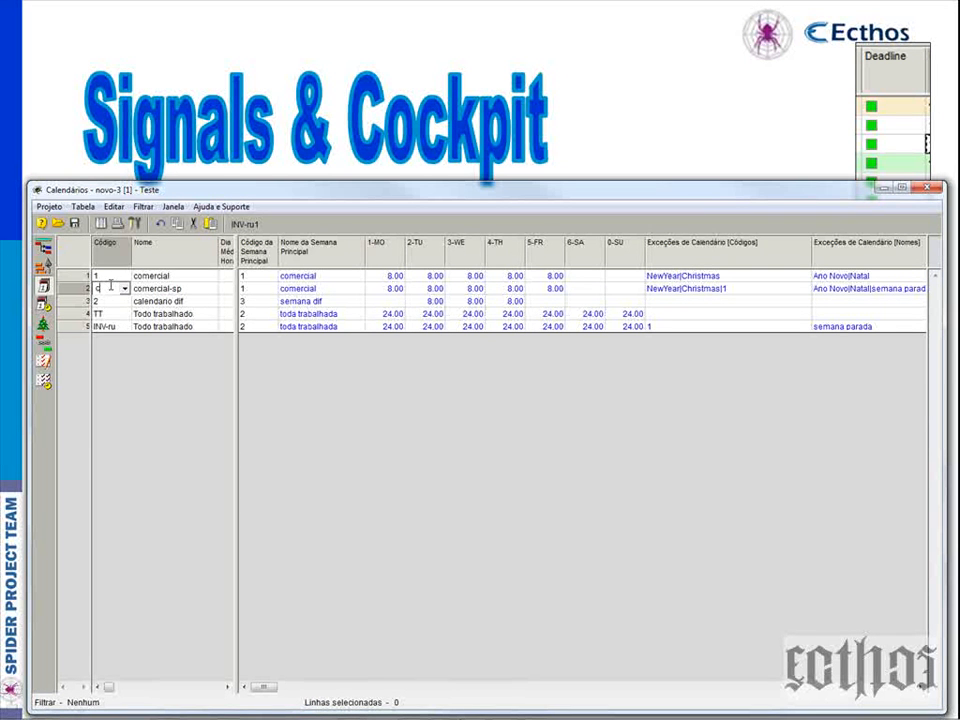
pyautogui.click(199, 313)
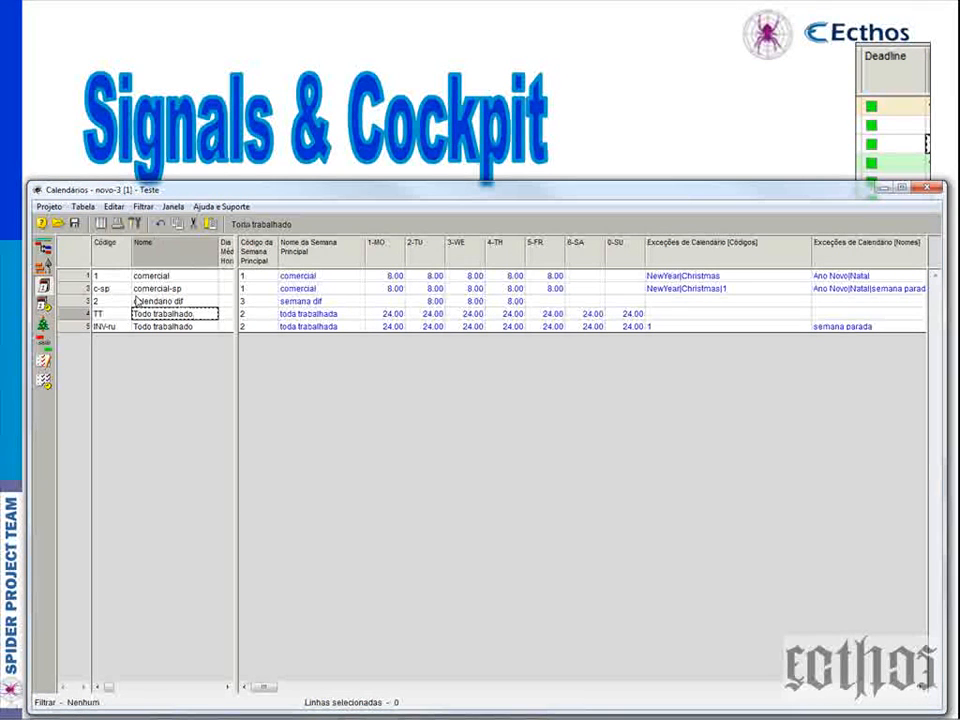
# In the activities Gantt, assign the c-sp calendar to Projeto Teste and all rows below it, and reschedule the project.
pyautogui.click(45, 252)
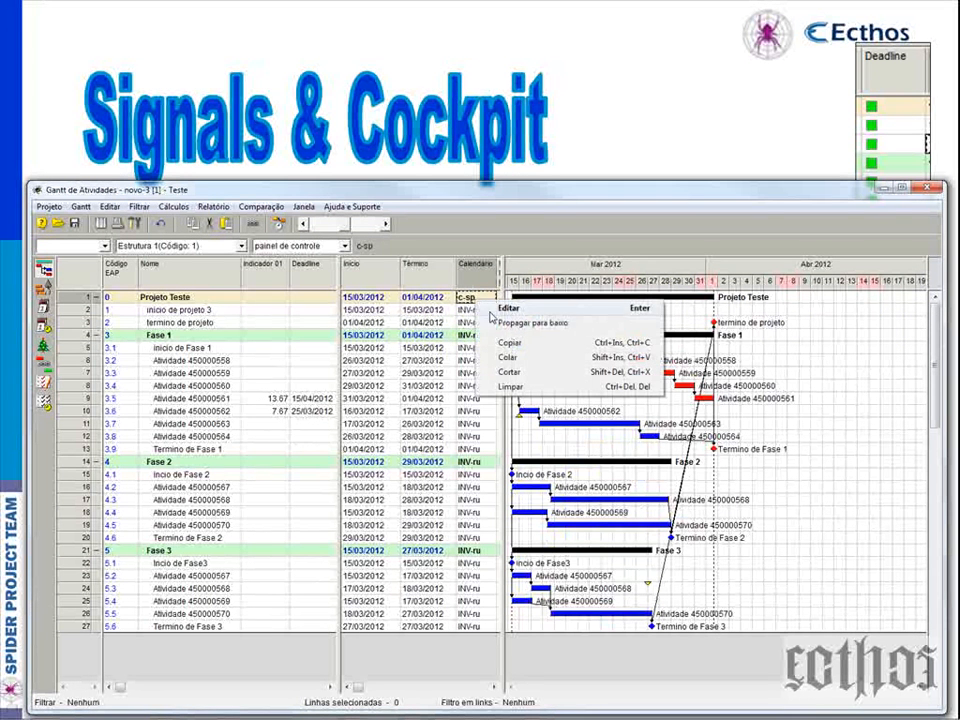
pyautogui.rightClick(495, 302)
pyautogui.click(506, 326)
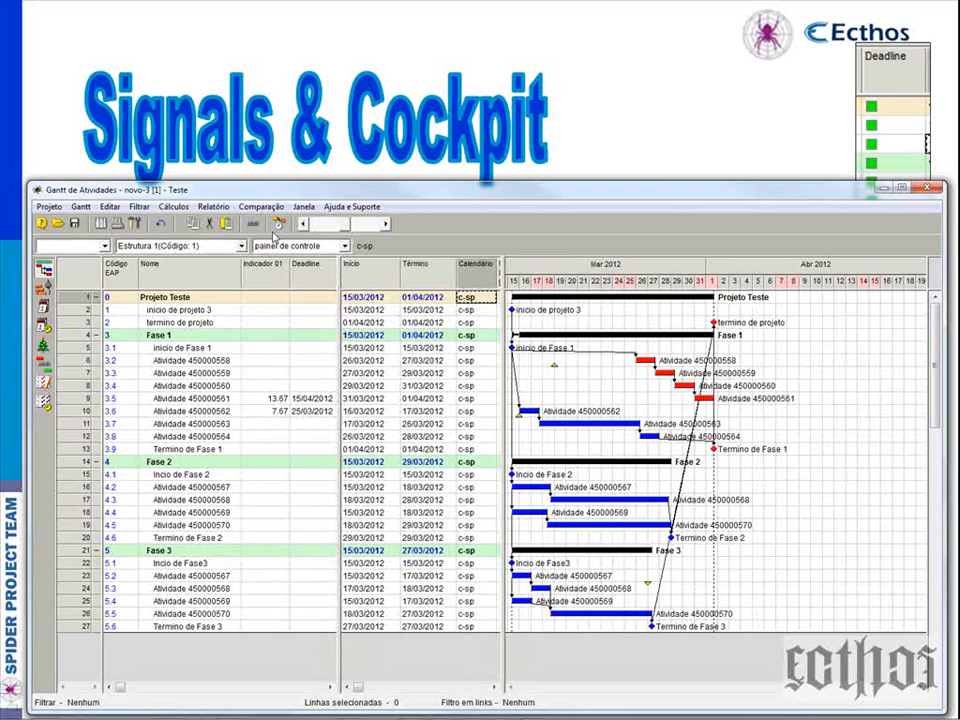
pyautogui.click(278, 225)
pyautogui.click(206, 489)
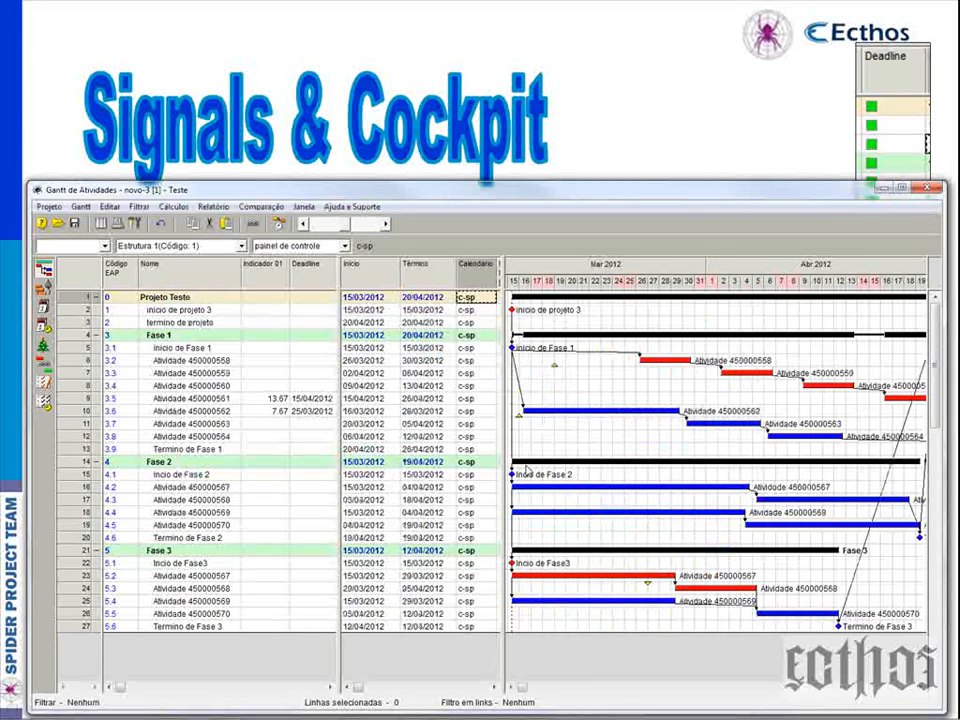
pyautogui.click(310, 226)
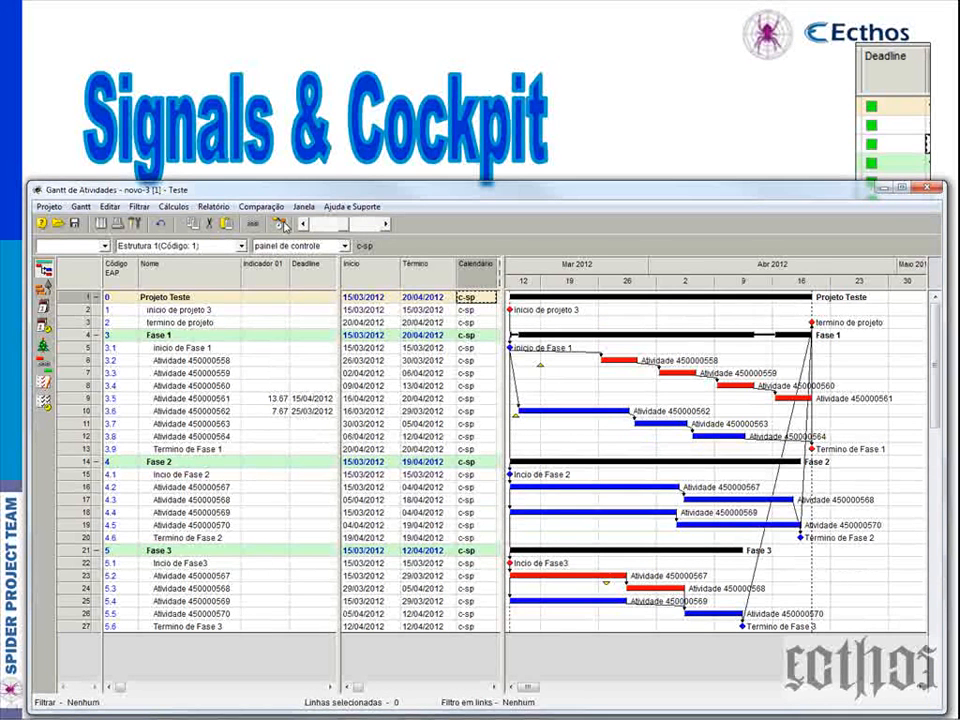
# Reschedule the project with the "Informações detalhadas" option enabled.
pyautogui.click(279, 224)
pyautogui.click(214, 436)
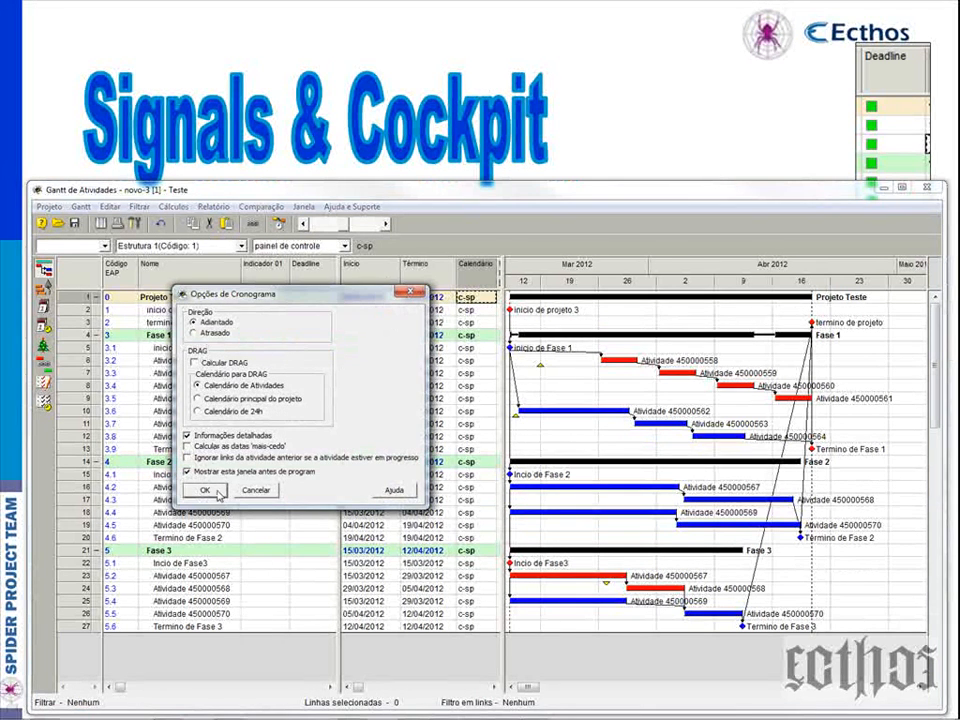
pyautogui.click(204, 490)
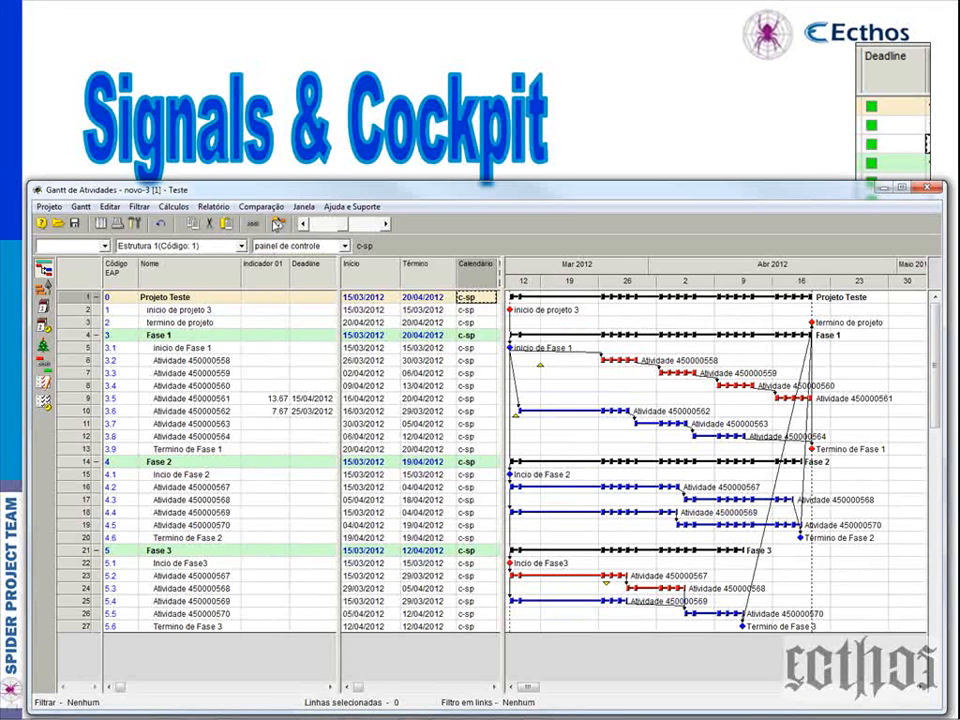
# Reschedule the project without detailed information and recalculate Indicador 01 by running the "definicao de ind 01" formula.
pyautogui.click(278, 223)
pyautogui.click(203, 490)
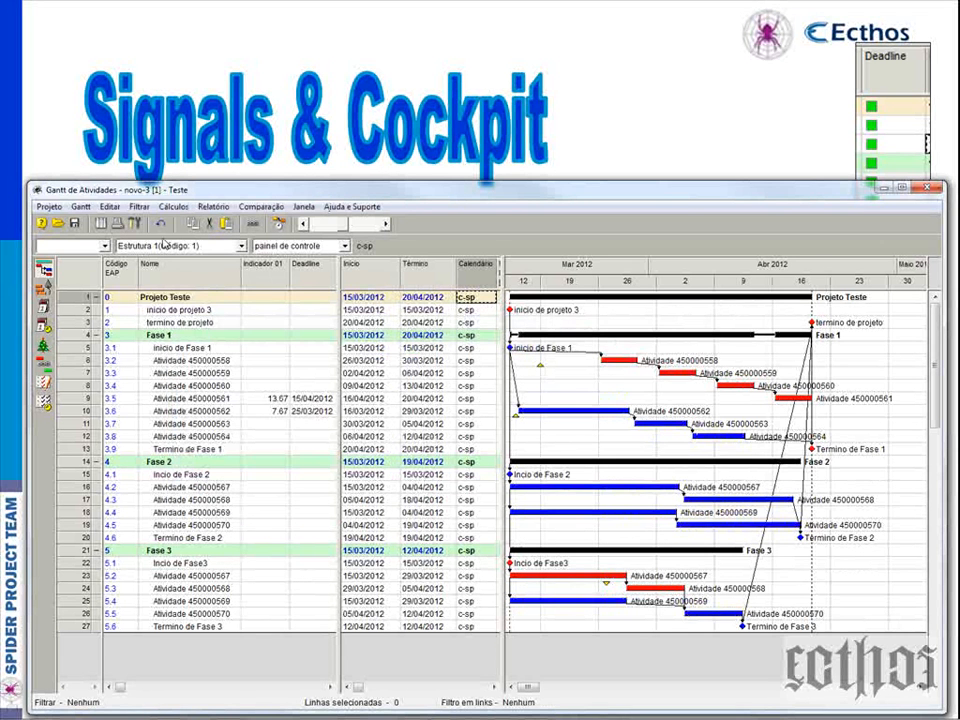
pyautogui.click(110, 206)
pyautogui.click(132, 254)
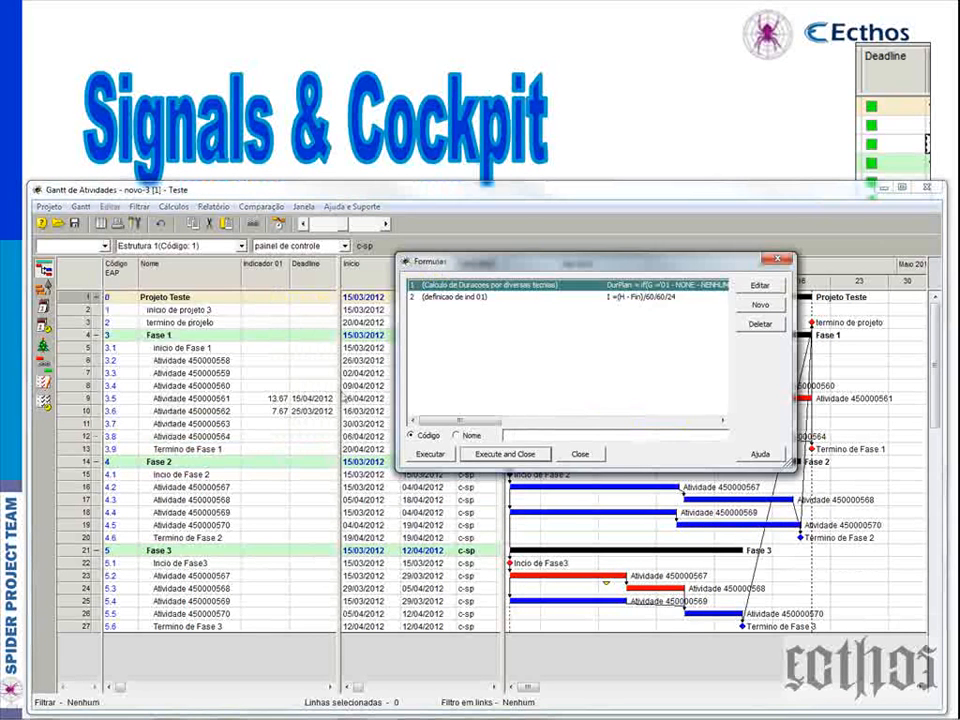
pyautogui.click(440, 297)
pyautogui.click(430, 454)
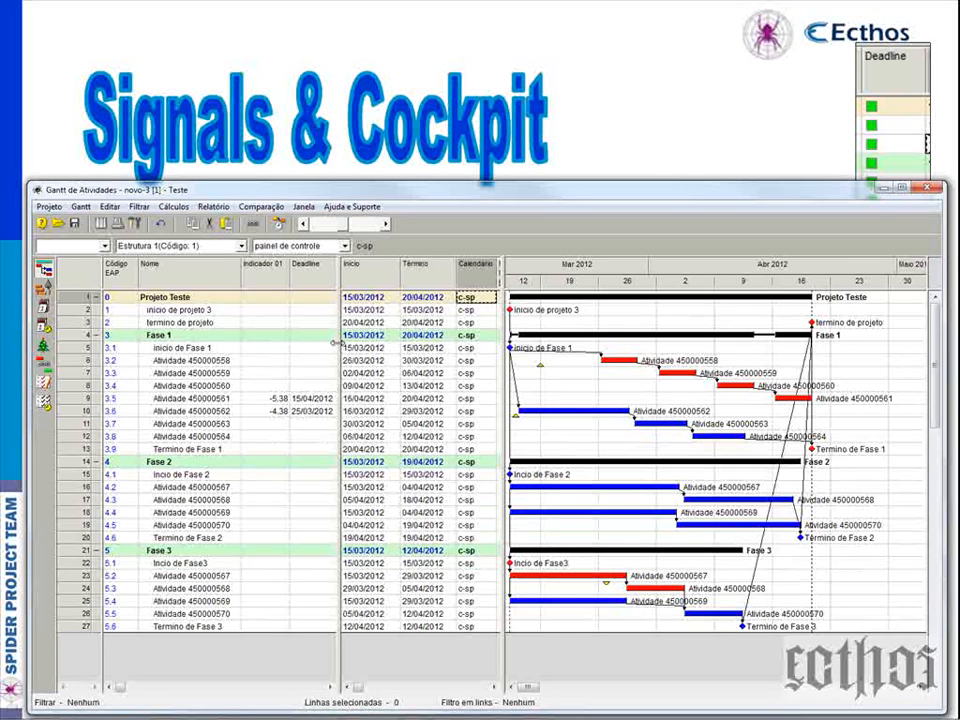
# Narrow the first table pane to end after Indicador 01 and the second to end after the Término column.
pyautogui.moveTo(340, 350); pyautogui.dragTo(288, 347)
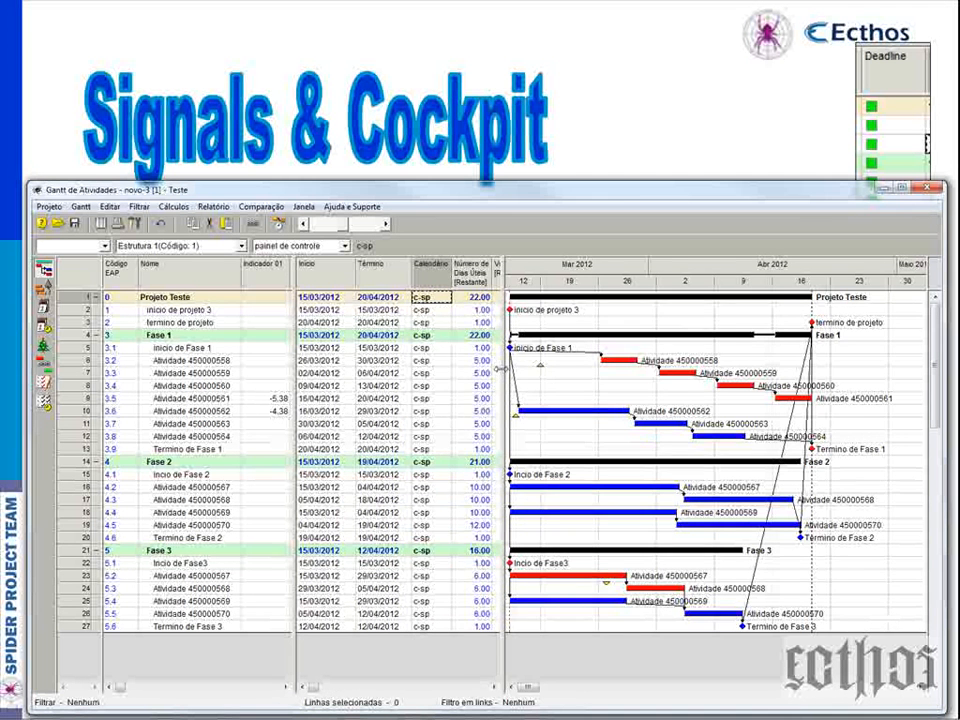
pyautogui.moveTo(501, 368); pyautogui.dragTo(415, 368)
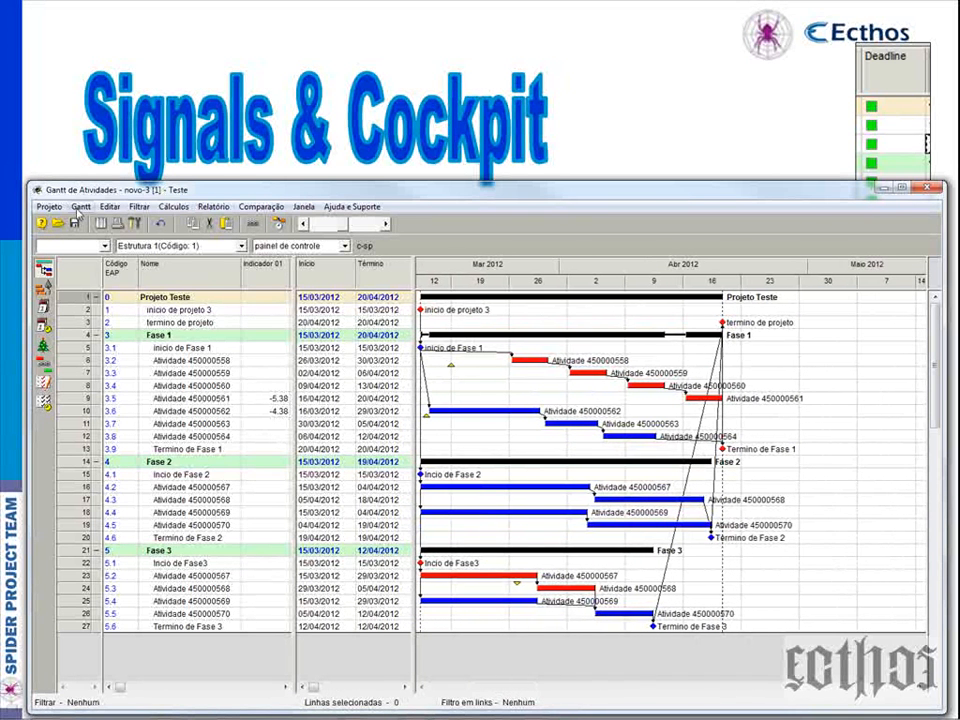
# Check the Indicador 01 values of Atividade 450000561 and Atividade 450000562 in the Gantt table.
pyautogui.click(80, 206)
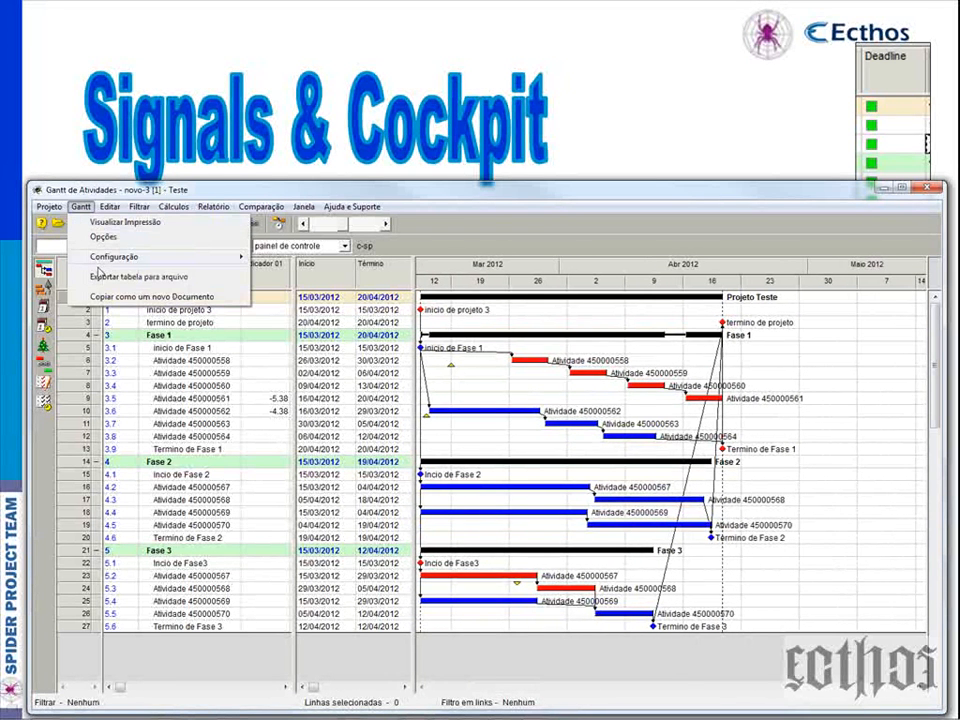
pyautogui.click(391, 412)
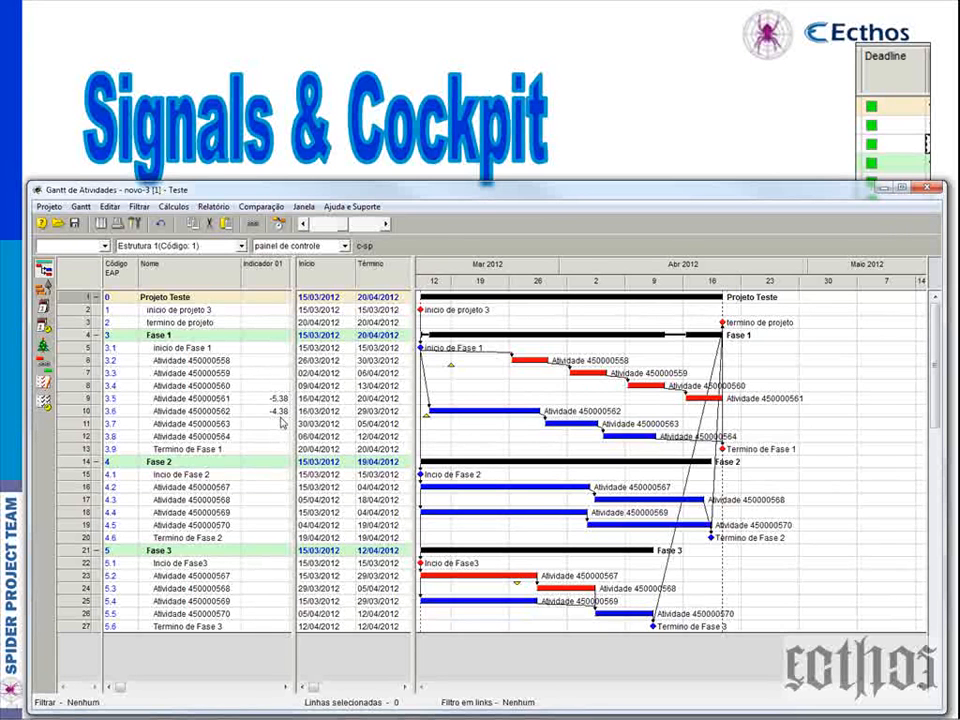
pyautogui.click(284, 399)
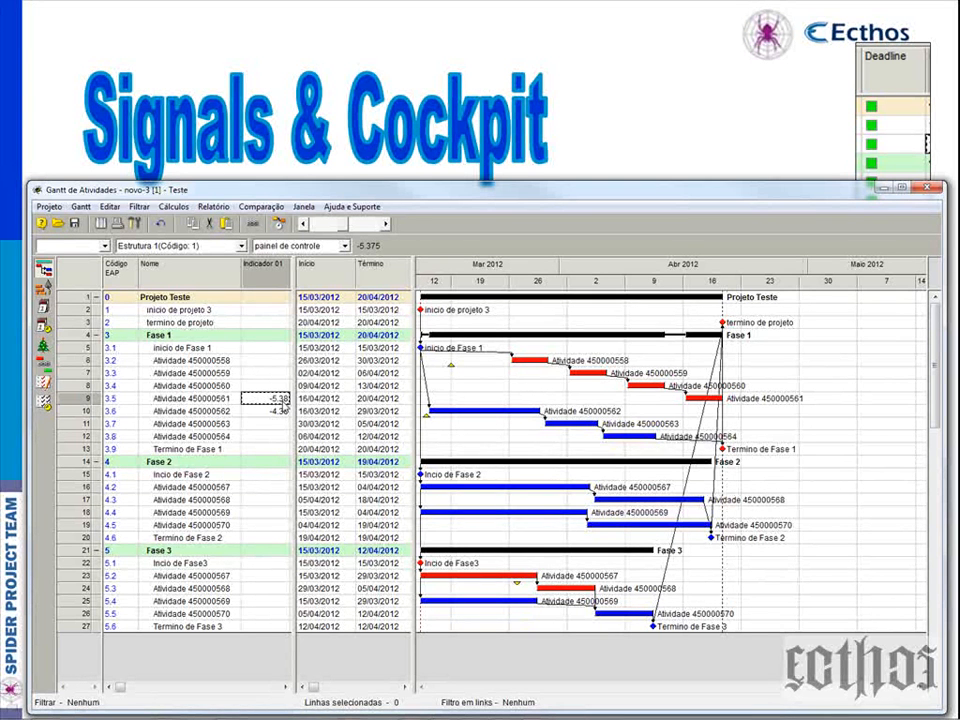
pyautogui.click(283, 410)
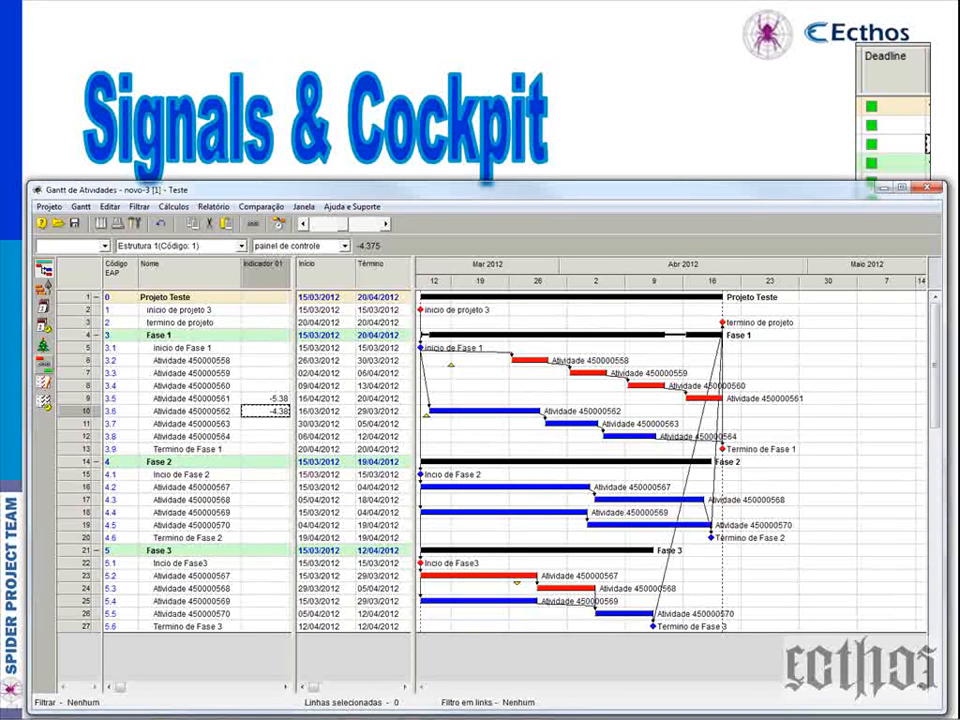
# Open the project's Sinais document from the Outro group and move its window fully into view.
pyautogui.hotkey('alt', 'Tab')
pyautogui.moveTo(145, 412); pyautogui.dragTo(641, 139)
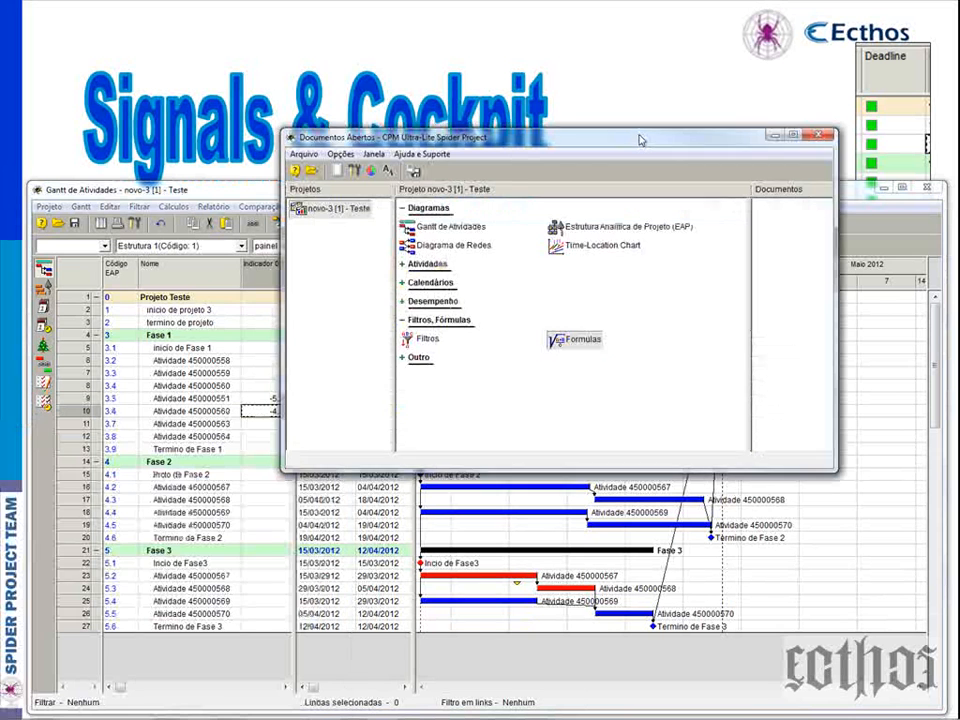
pyautogui.click(418, 355)
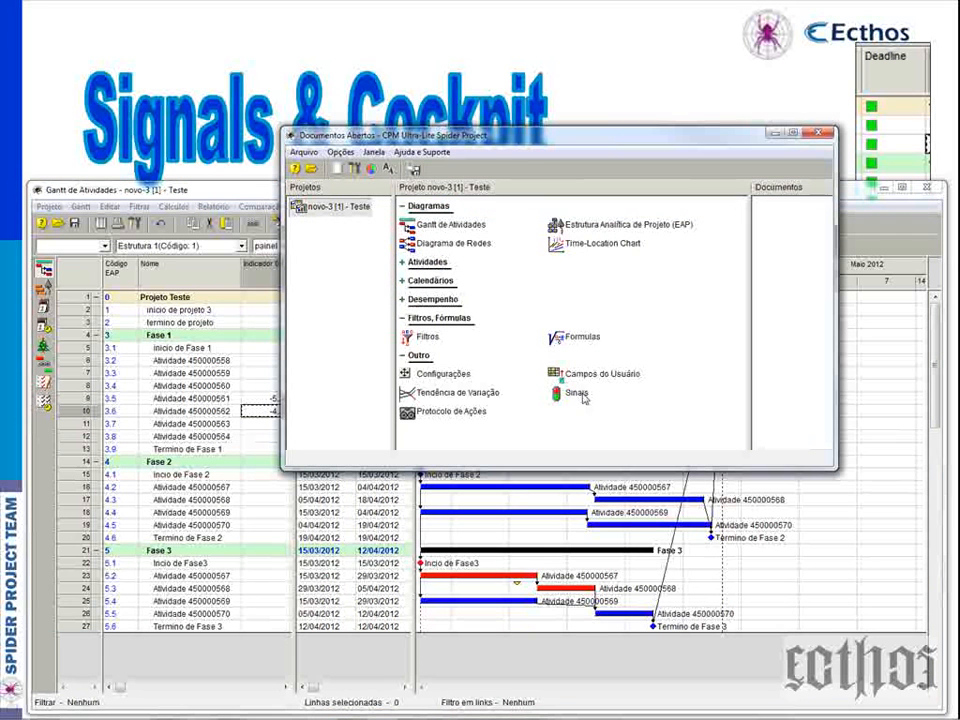
pyautogui.rightClick(598, 396)
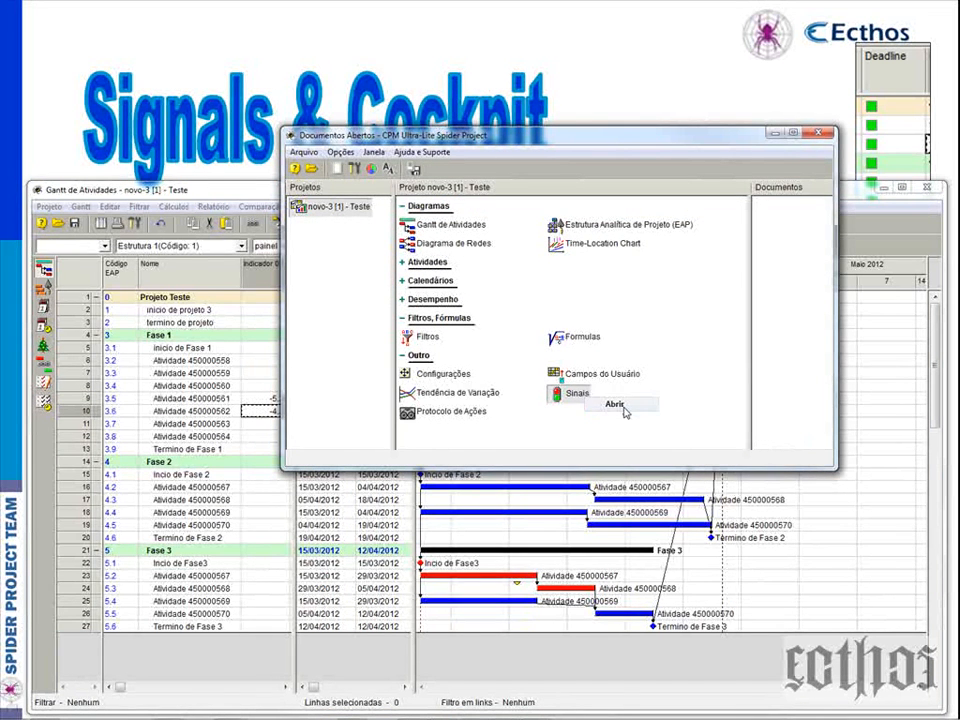
pyautogui.click(614, 404)
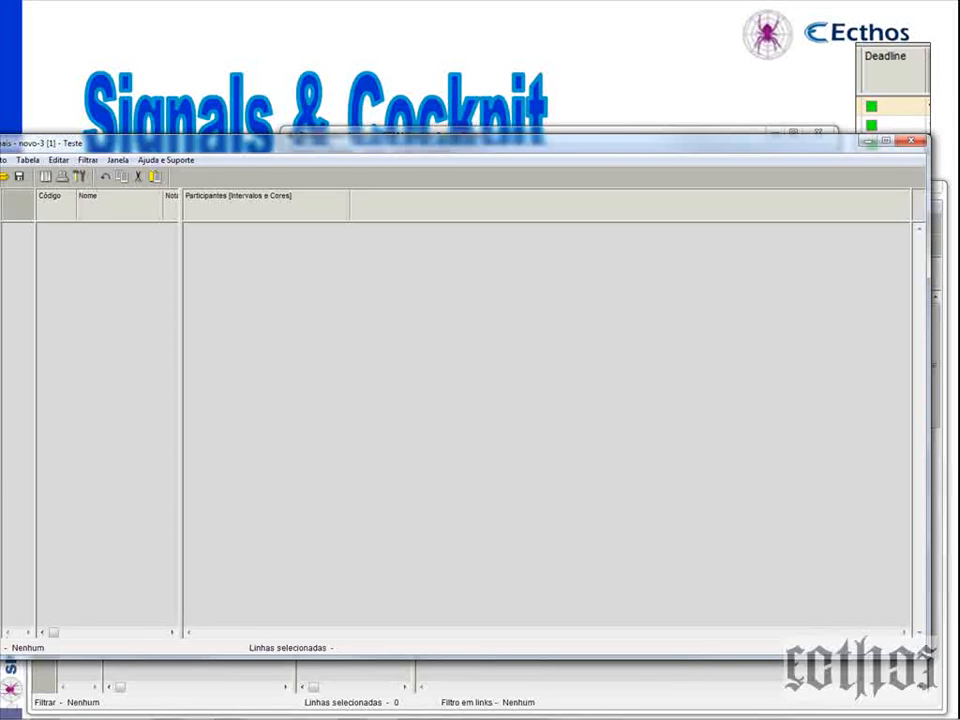
pyautogui.moveTo(1, 135); pyautogui.dragTo(236, 100)
pyautogui.moveTo(326, 109); pyautogui.dragTo(250, 96)
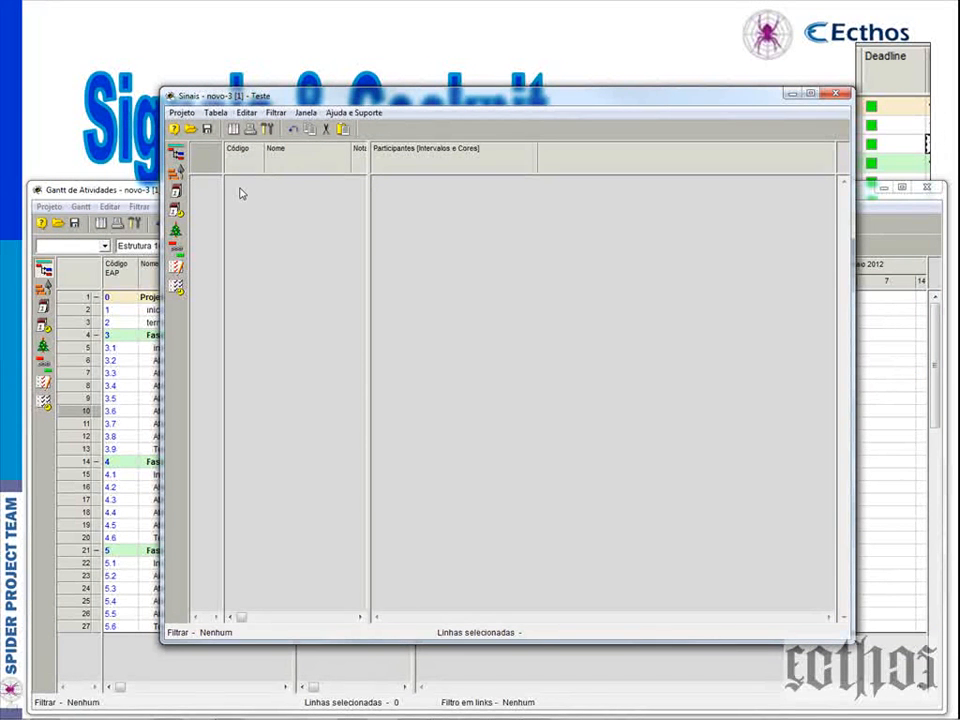
# Add a new signal and name it "deadline".
pyautogui.press('Insert')
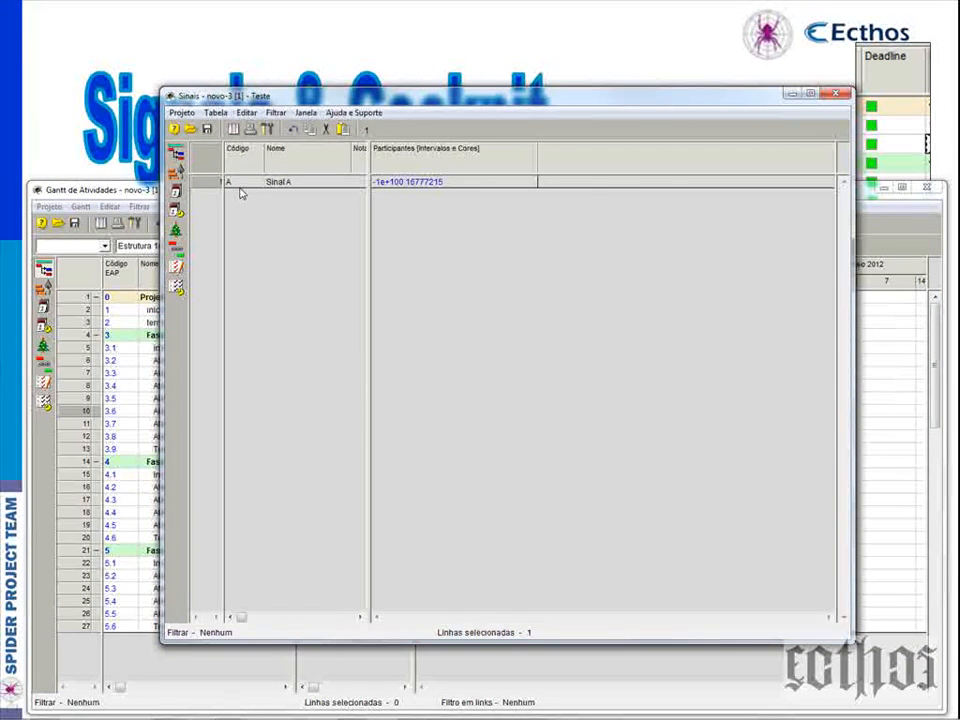
pyautogui.click(279, 184)
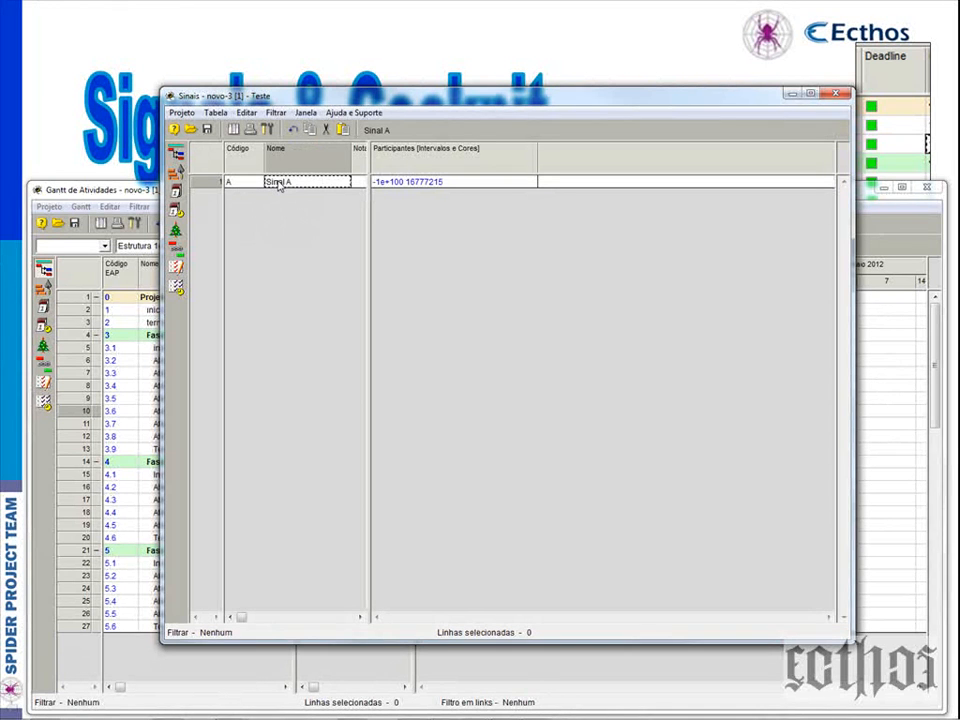
pyautogui.write('deadline')
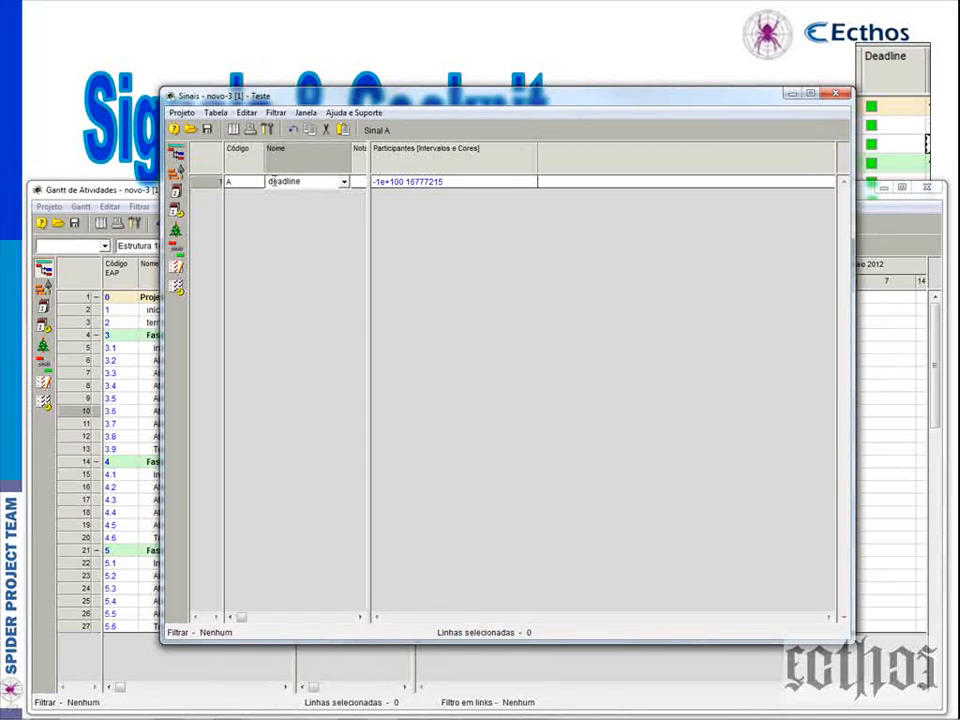
pyautogui.press('Return')
# Open the deadline signal's properties and add an interval starting at 0 without changing its colour.
pyautogui.rightClick(222, 185)
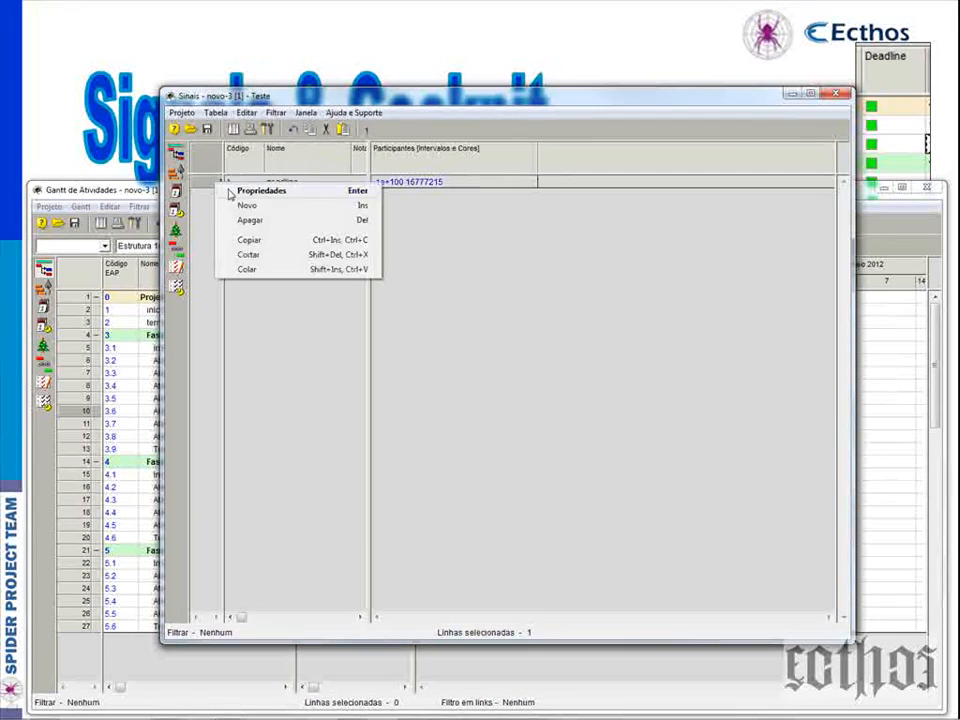
pyautogui.click(229, 193)
pyautogui.moveTo(556, 291); pyautogui.dragTo(448, 254)
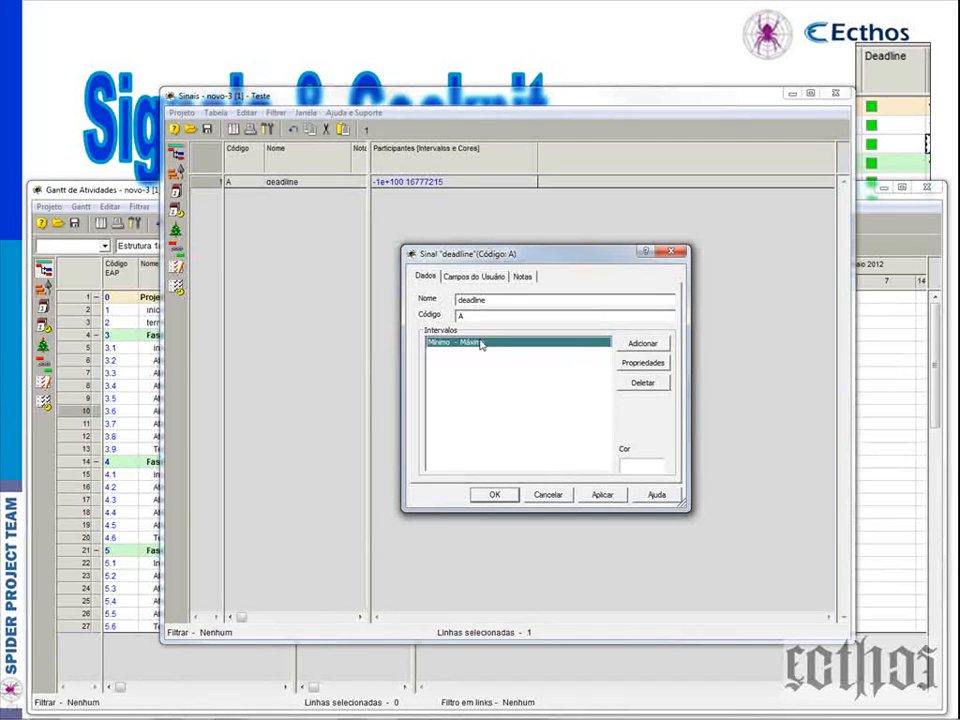
pyautogui.click(636, 345)
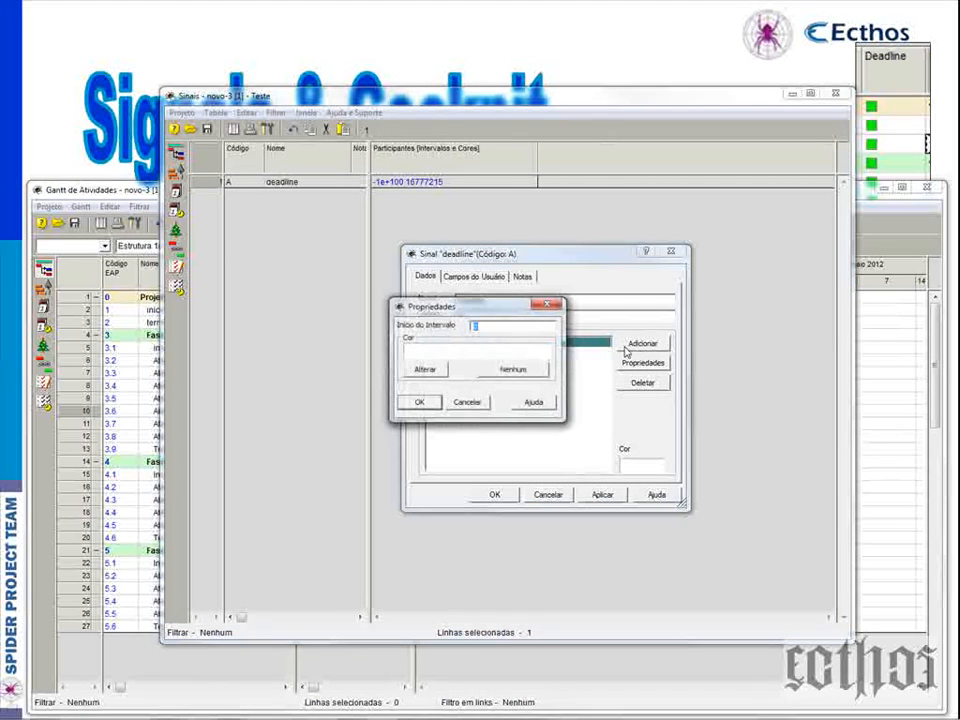
pyautogui.click(461, 406)
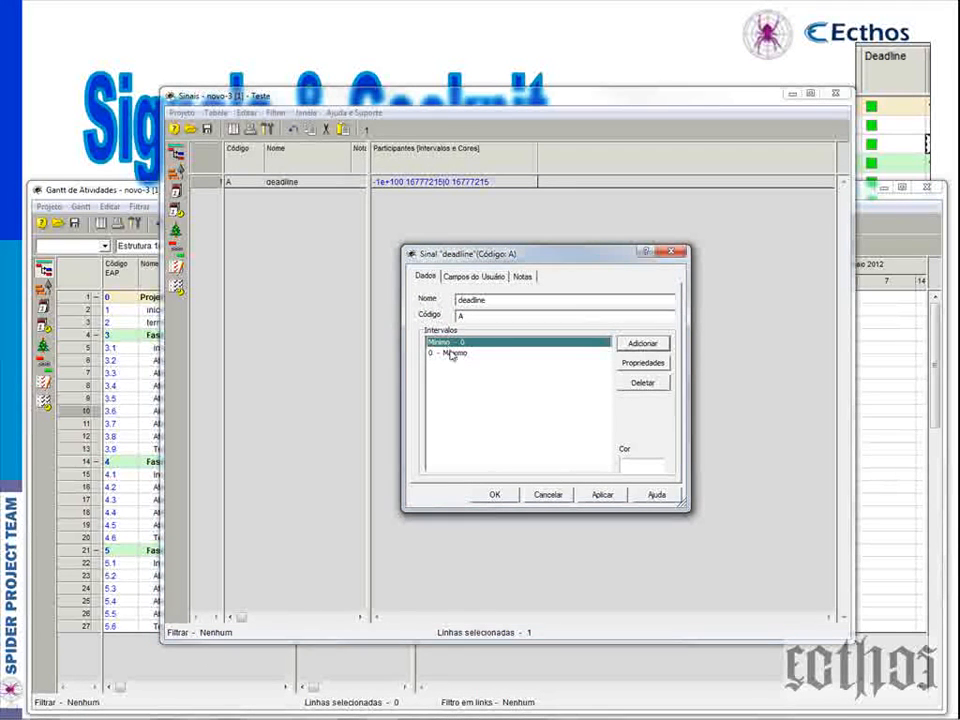
# Add another interval starting at 0 to the deadline signal, coloured green, and check its colour.
pyautogui.click(638, 343)
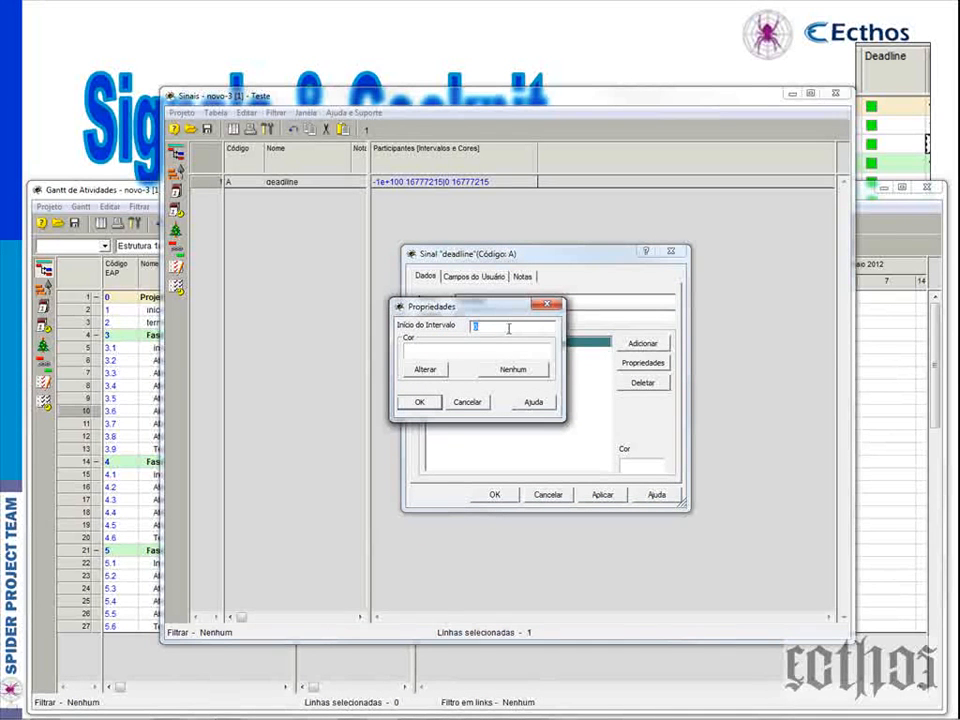
pyautogui.moveTo(470, 306); pyautogui.dragTo(532, 417)
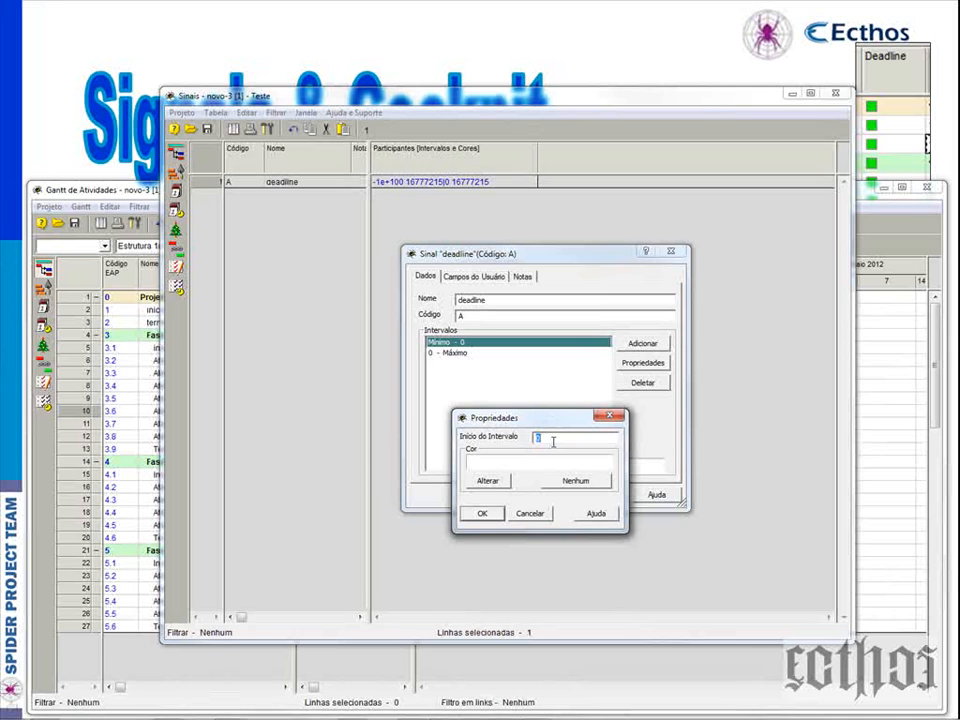
pyautogui.click(487, 481)
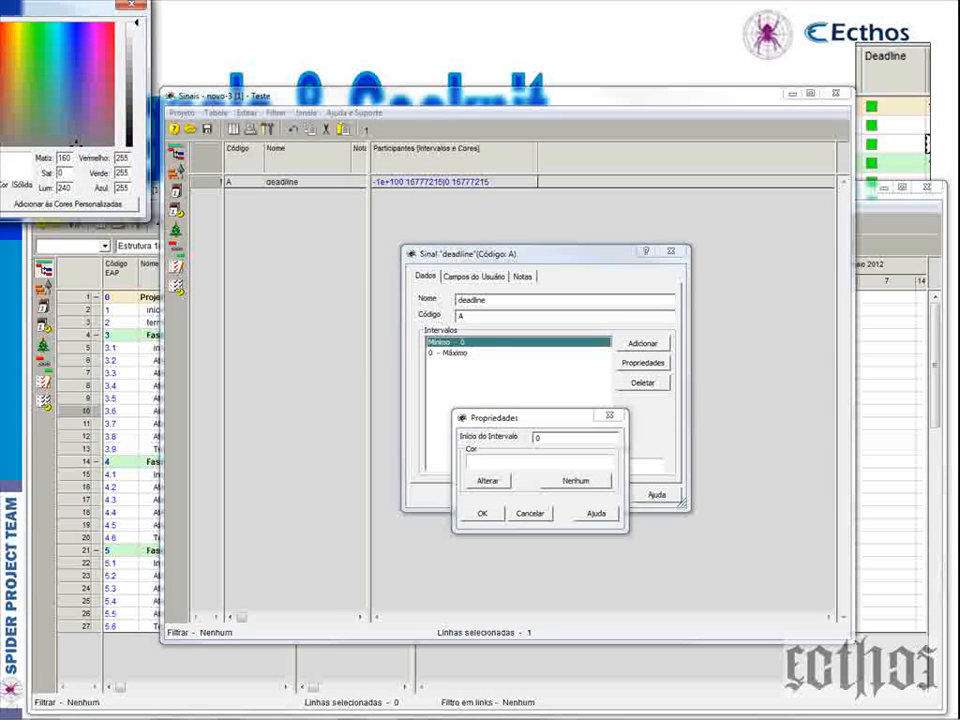
pyautogui.click(218, 202)
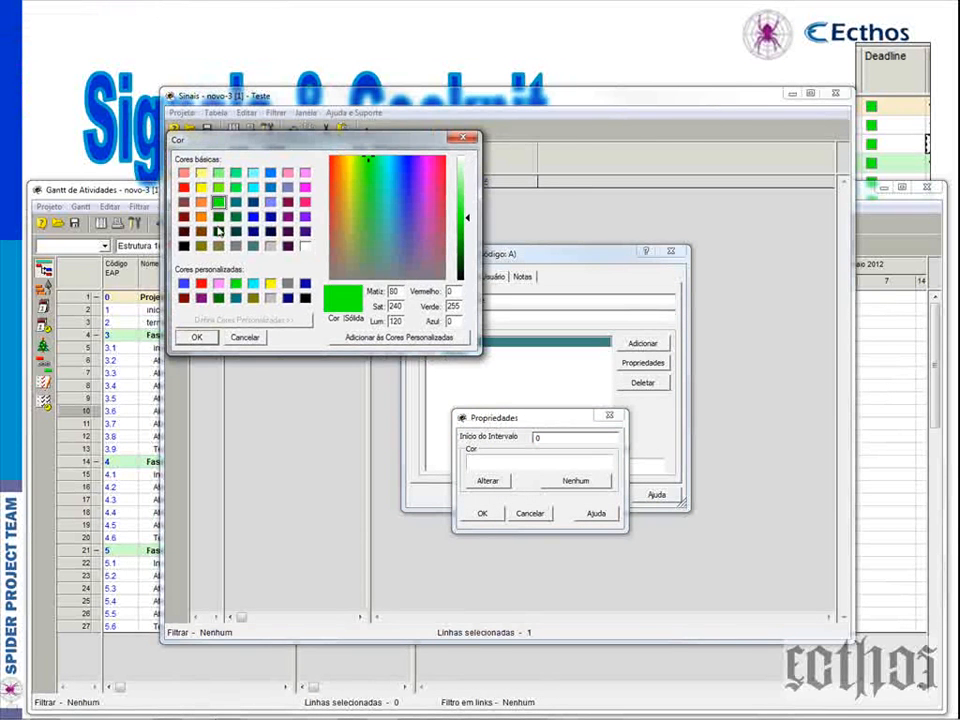
pyautogui.click(197, 338)
pyautogui.click(483, 514)
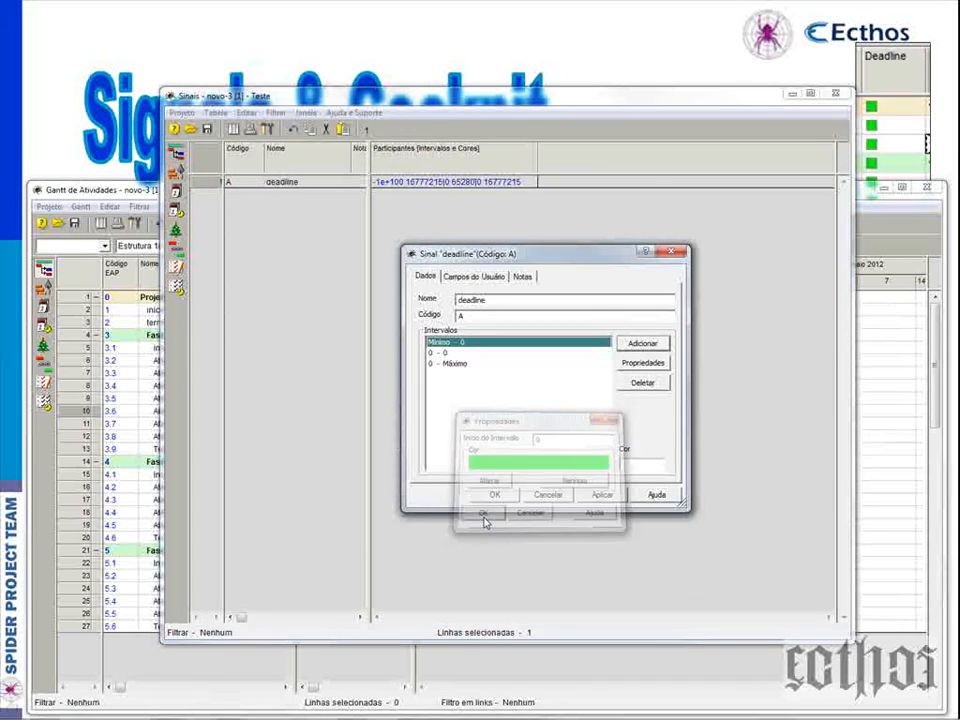
pyautogui.click(462, 355)
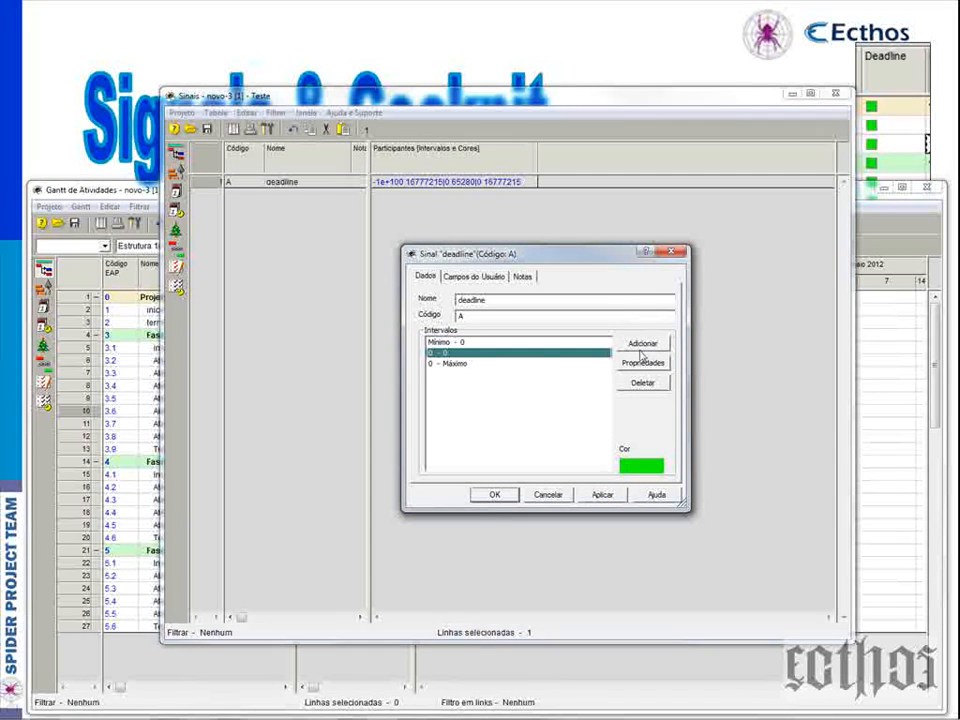
# Add one more green interval starting at 0 from the Mínimo - 0 interval.
pyautogui.click(462, 343)
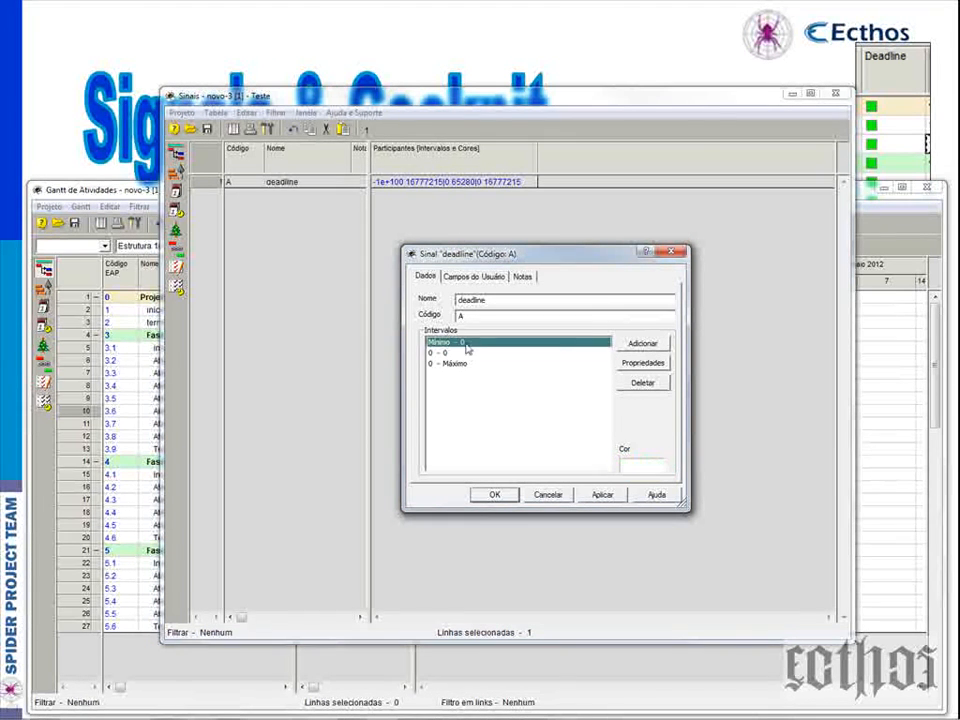
pyautogui.click(641, 343)
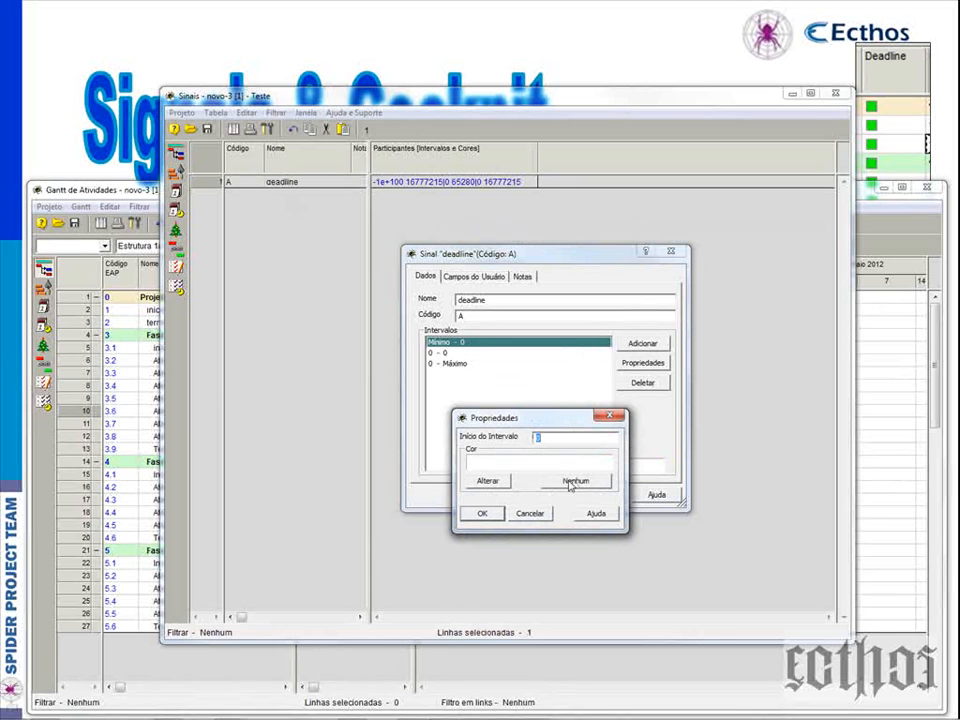
pyautogui.click(487, 481)
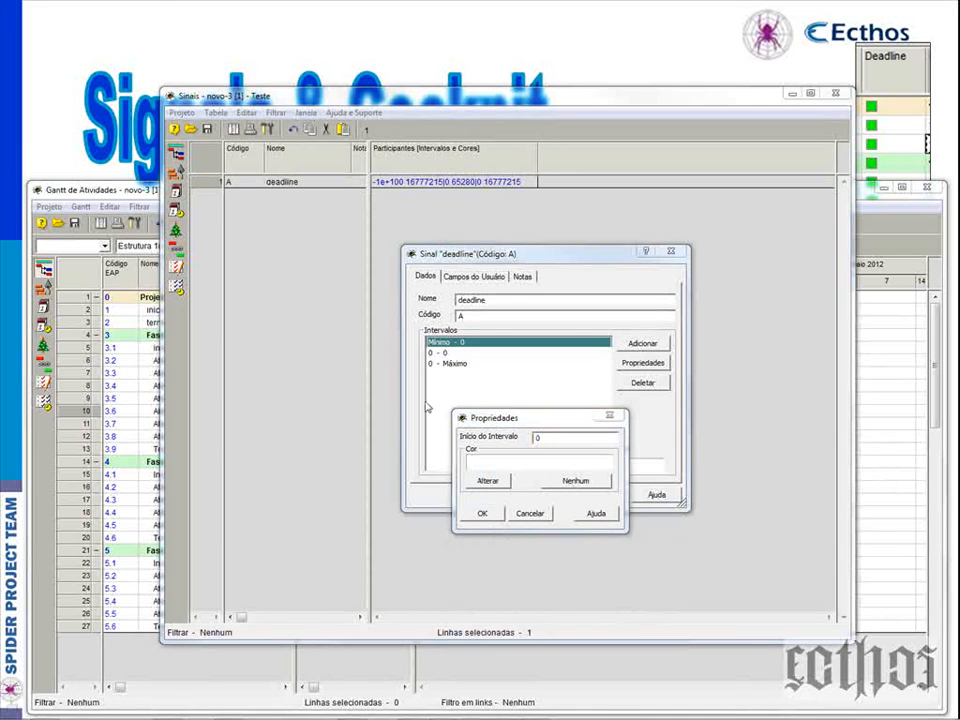
pyautogui.moveTo(48, 13); pyautogui.dragTo(573, 170)
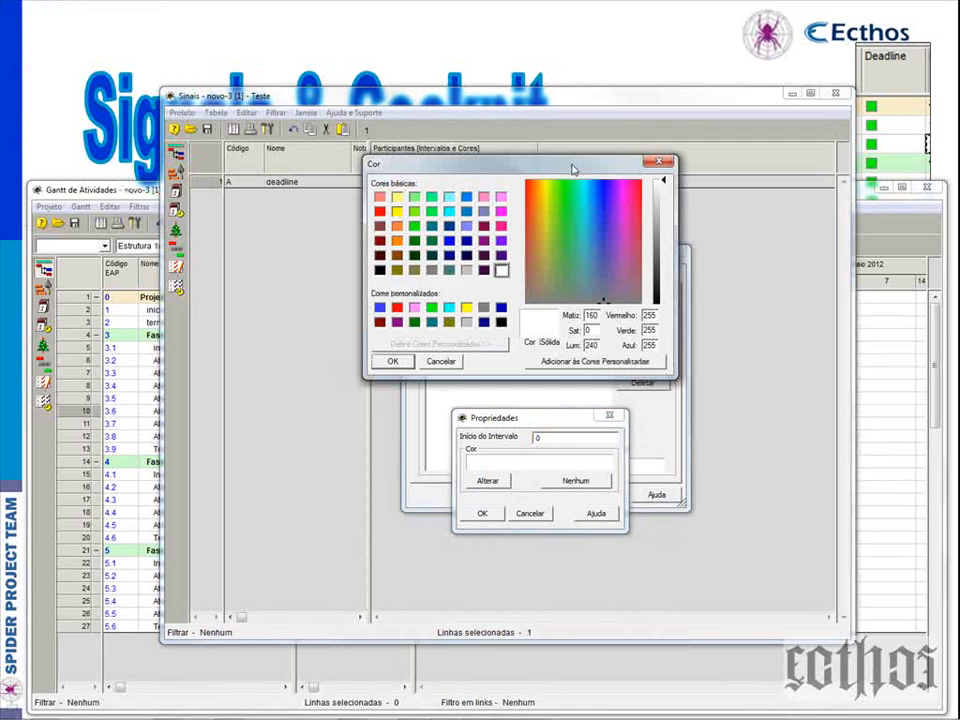
pyautogui.click(414, 226)
pyautogui.click(392, 361)
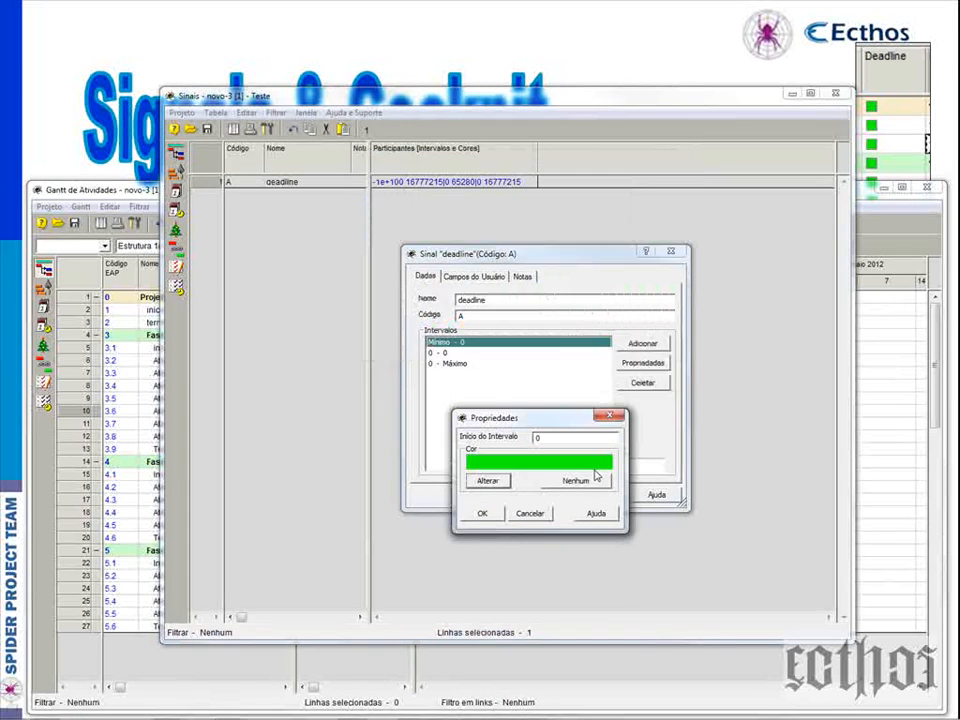
pyautogui.click(490, 515)
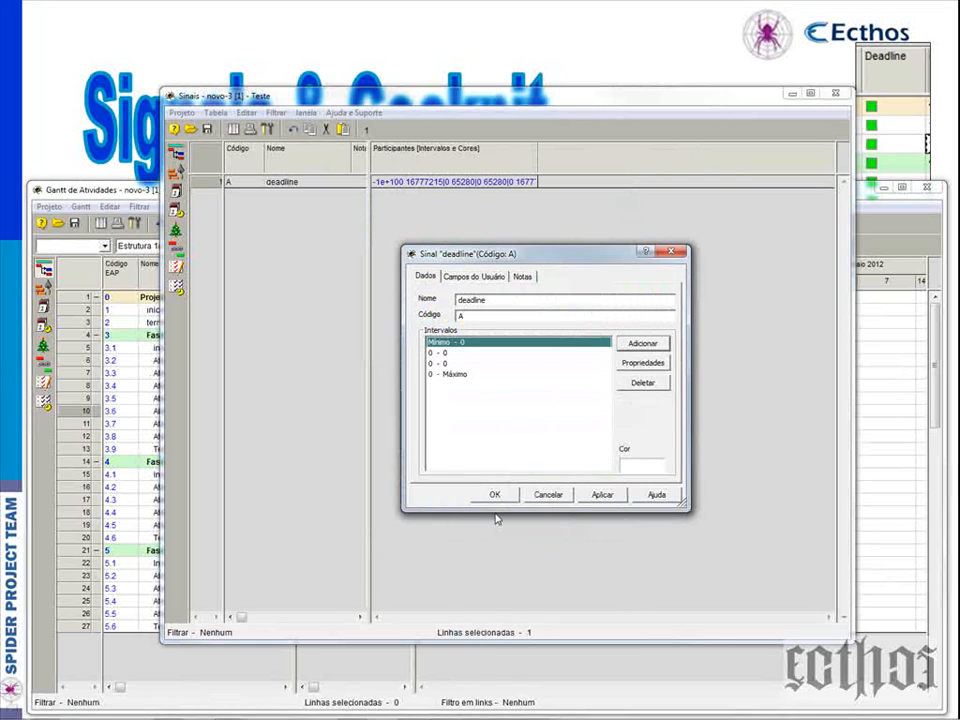
# Delete the duplicate green 0 - 0 interval from the deadline signal.
pyautogui.click(444, 354)
pyautogui.click(450, 364)
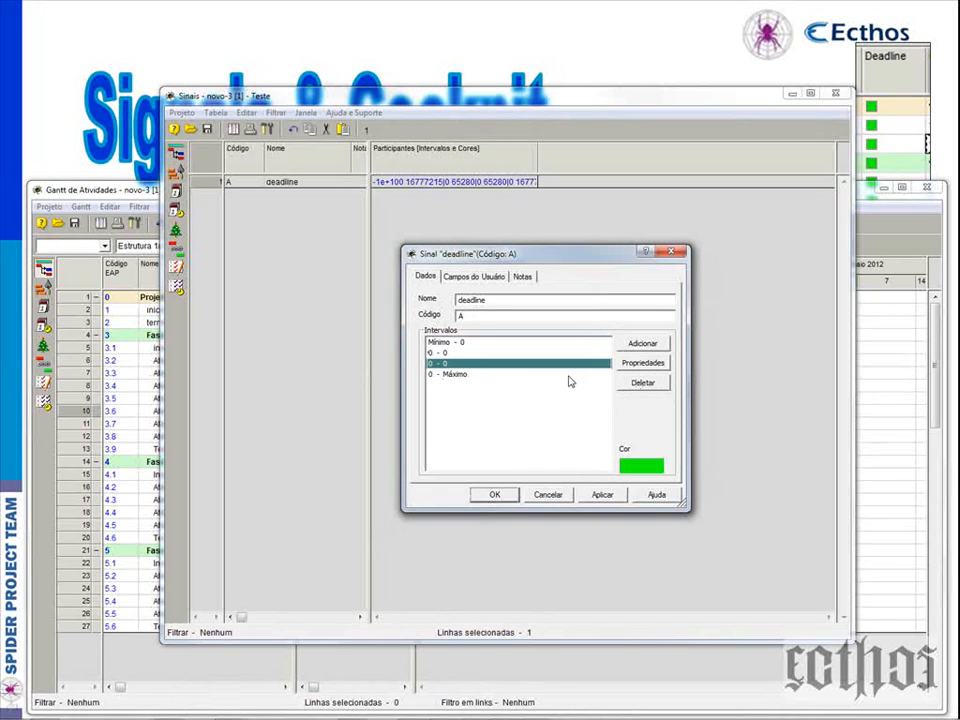
pyautogui.click(643, 382)
# Set the colour of the Mínimo - 0 interval to green and select the 0 - 0 interval.
pyautogui.click(451, 344)
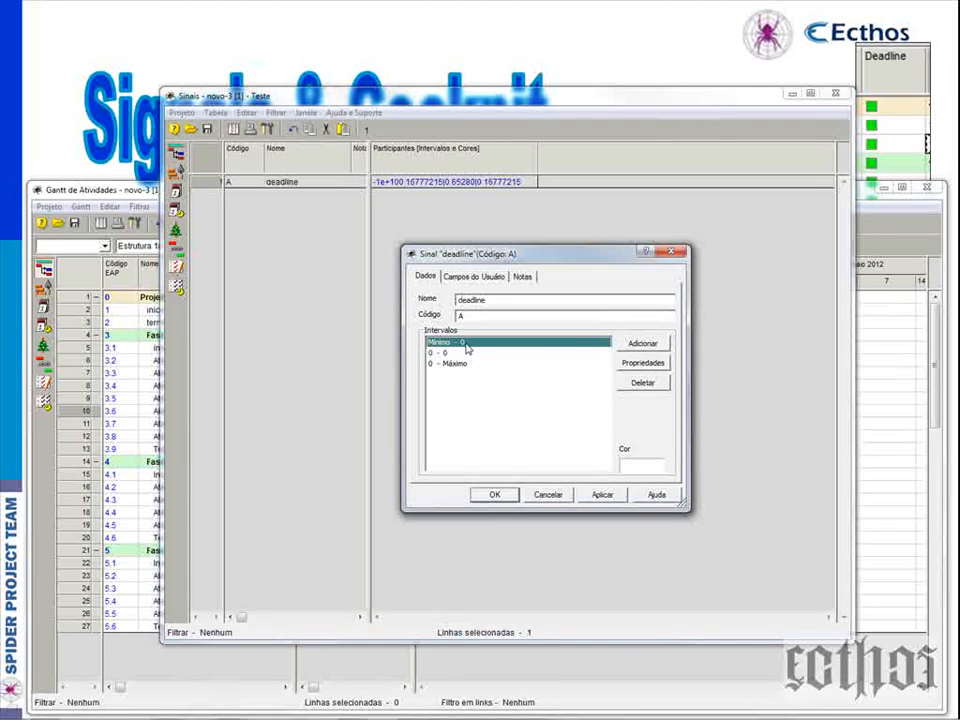
pyautogui.click(643, 363)
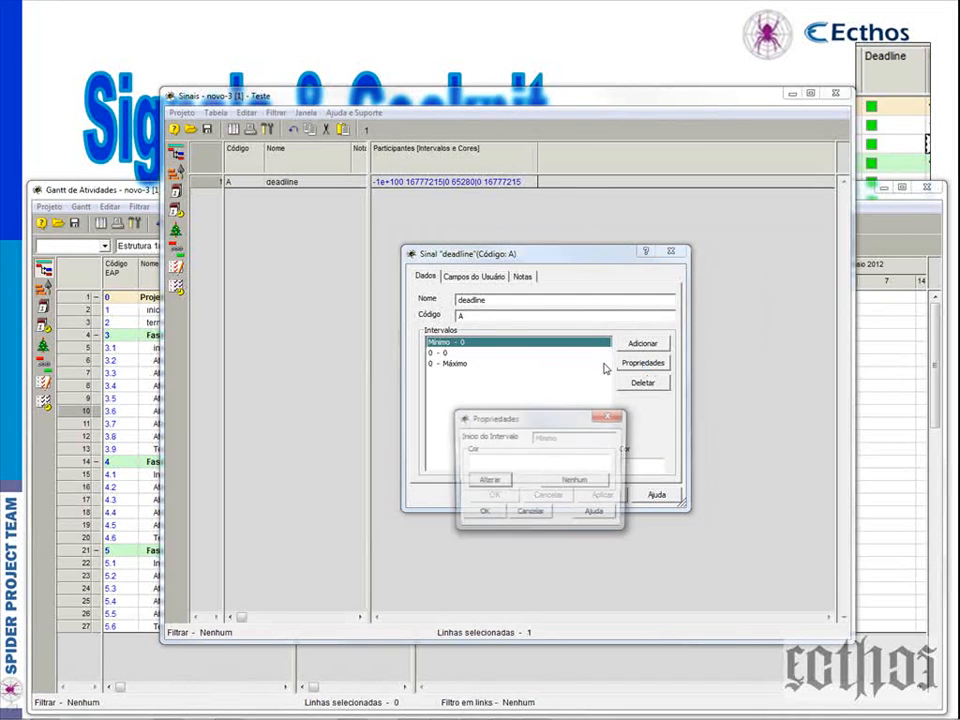
pyautogui.click(488, 480)
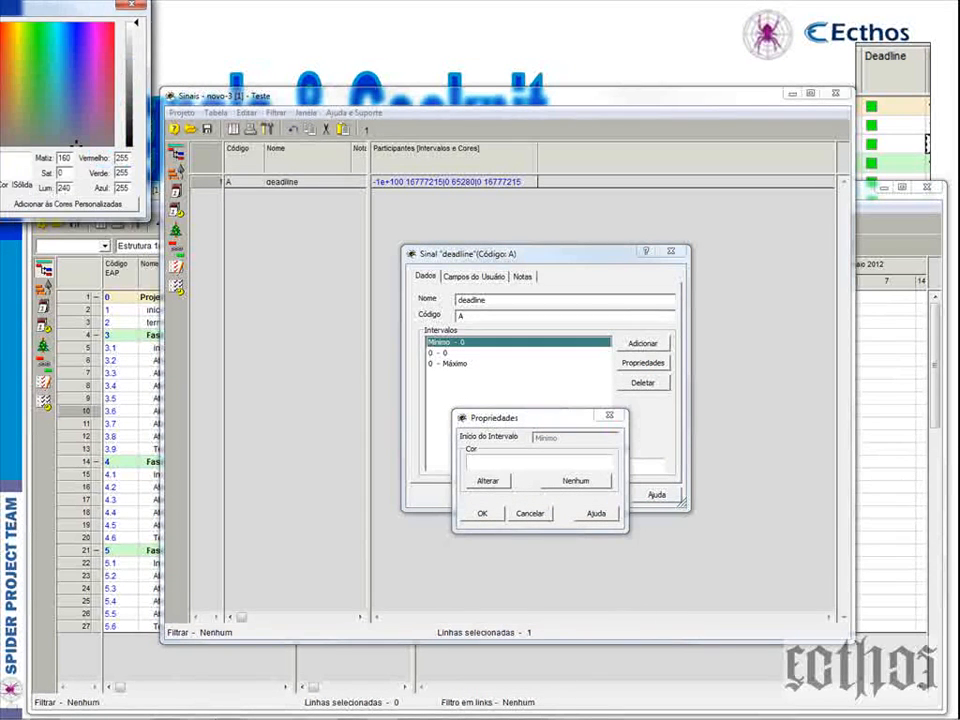
pyautogui.moveTo(18, 14); pyautogui.dragTo(388, 117)
pyautogui.click(260, 173)
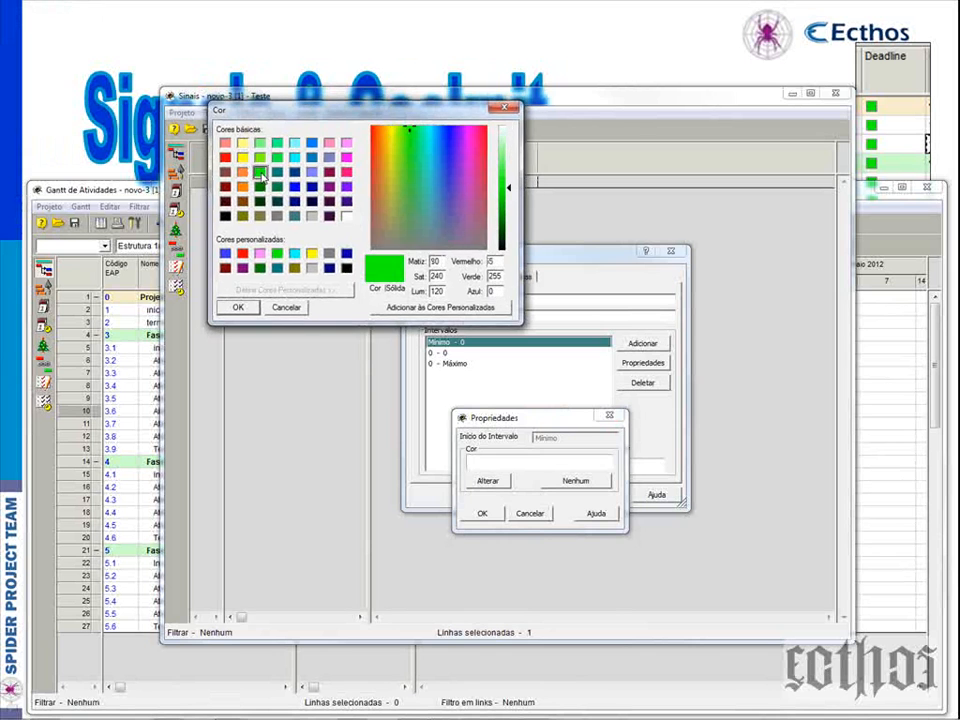
pyautogui.click(238, 307)
pyautogui.click(482, 513)
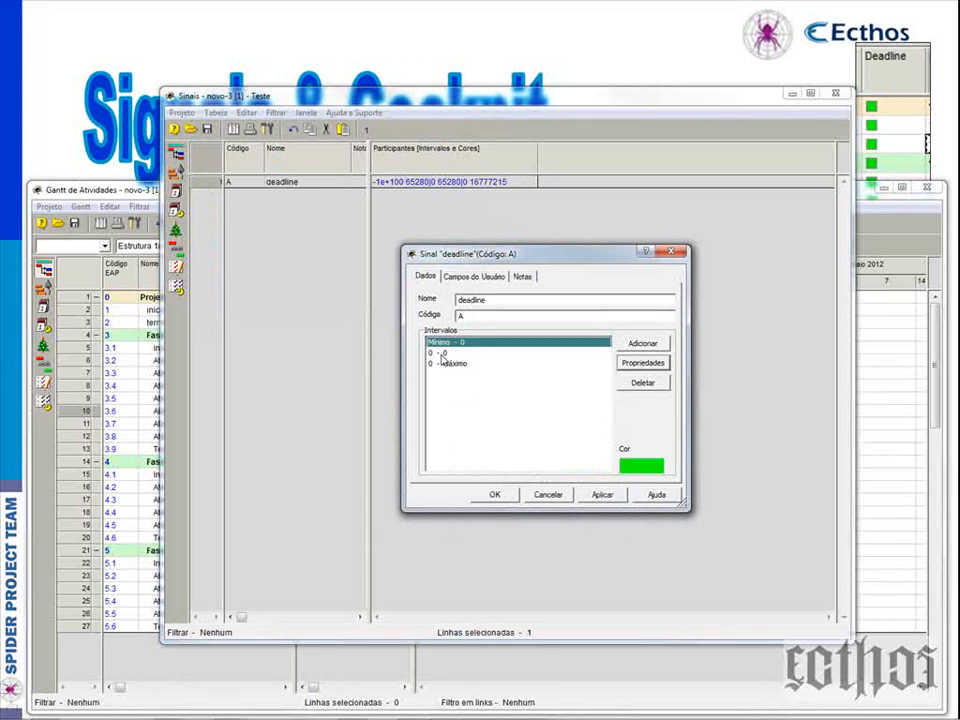
pyautogui.click(444, 353)
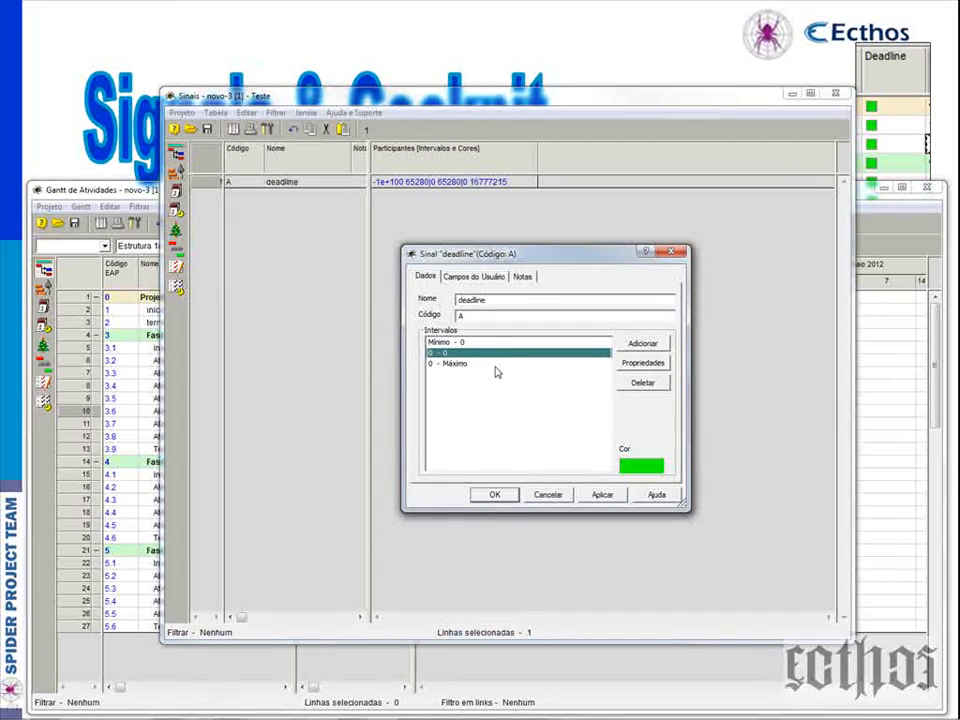
# Set the colour of the 0 - 0 interval of the deadline signal to white.
pyautogui.click(628, 368)
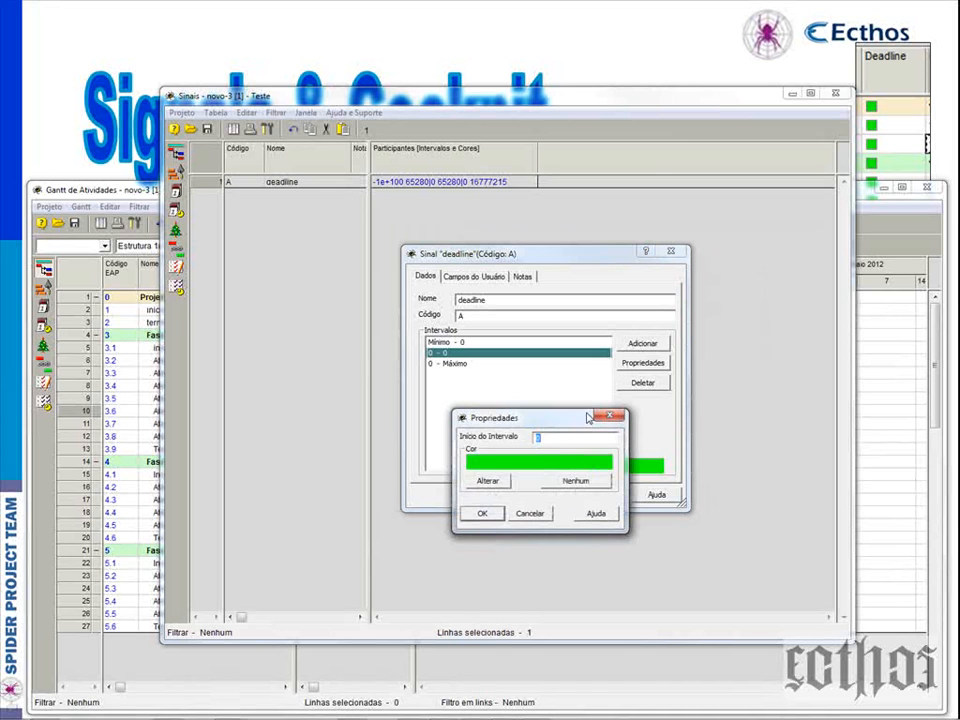
pyautogui.click(488, 481)
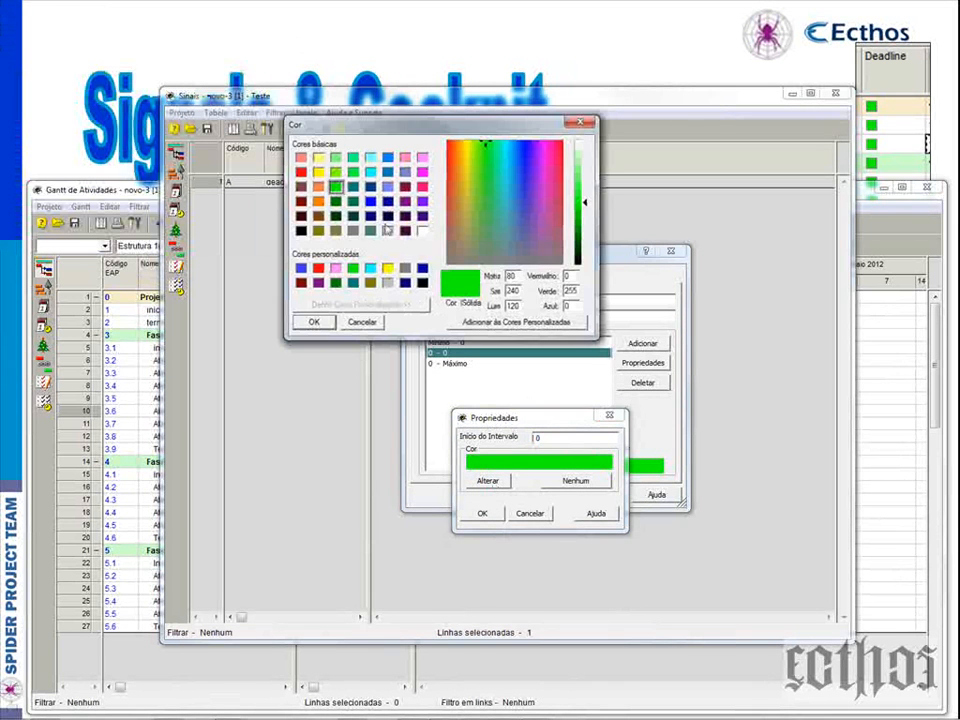
pyautogui.click(422, 231)
pyautogui.click(325, 323)
pyautogui.click(487, 514)
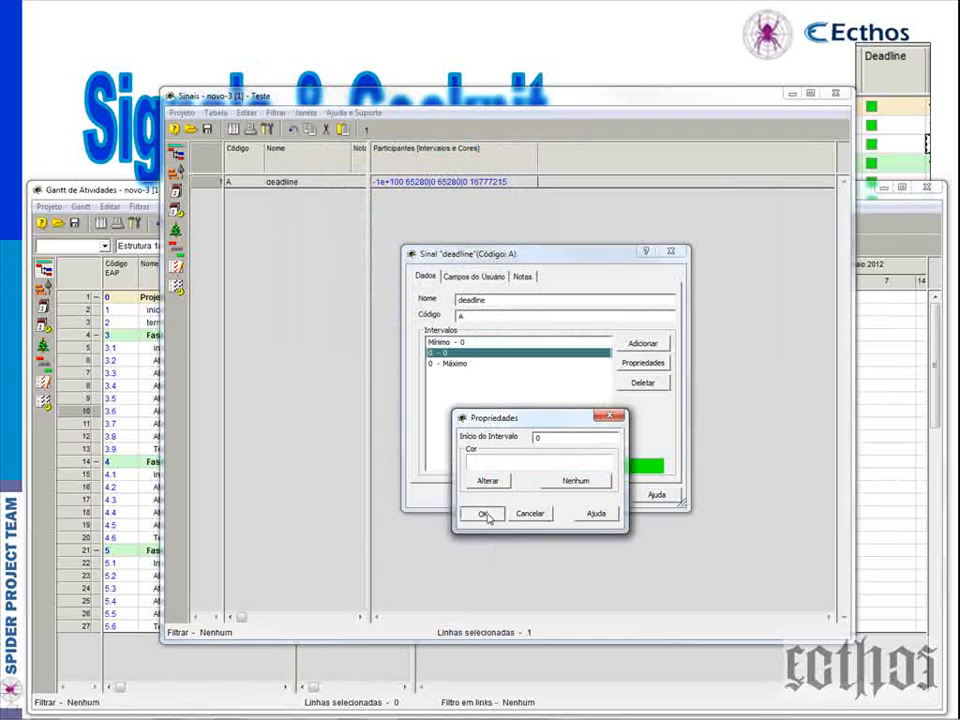
# Try to set the colour of the 0 - Máximo interval to light red.
pyautogui.click(453, 365)
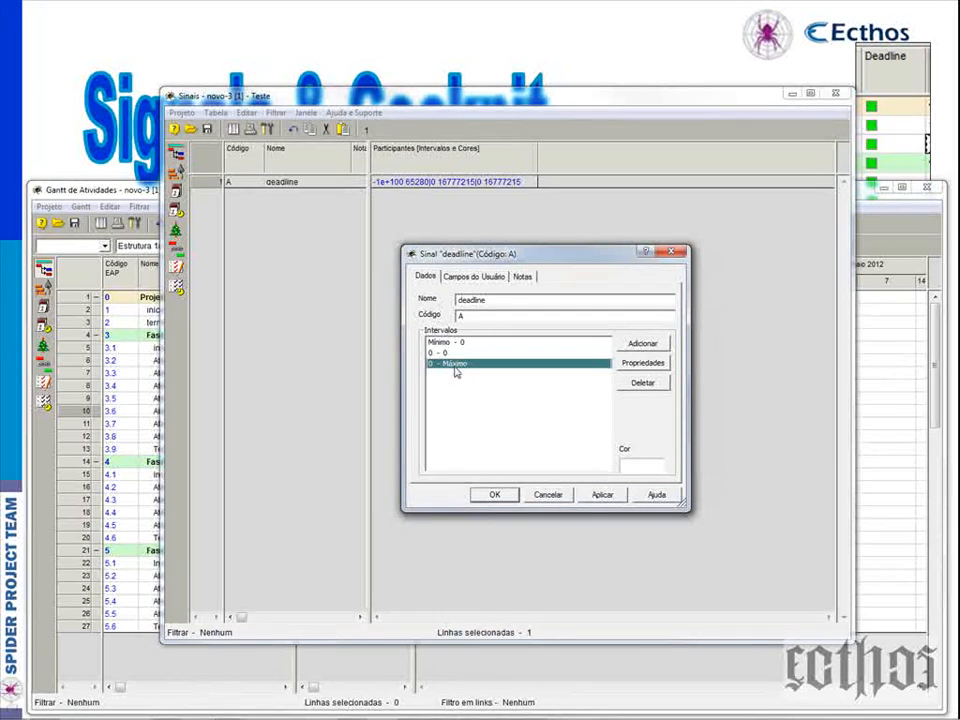
pyautogui.click(627, 363)
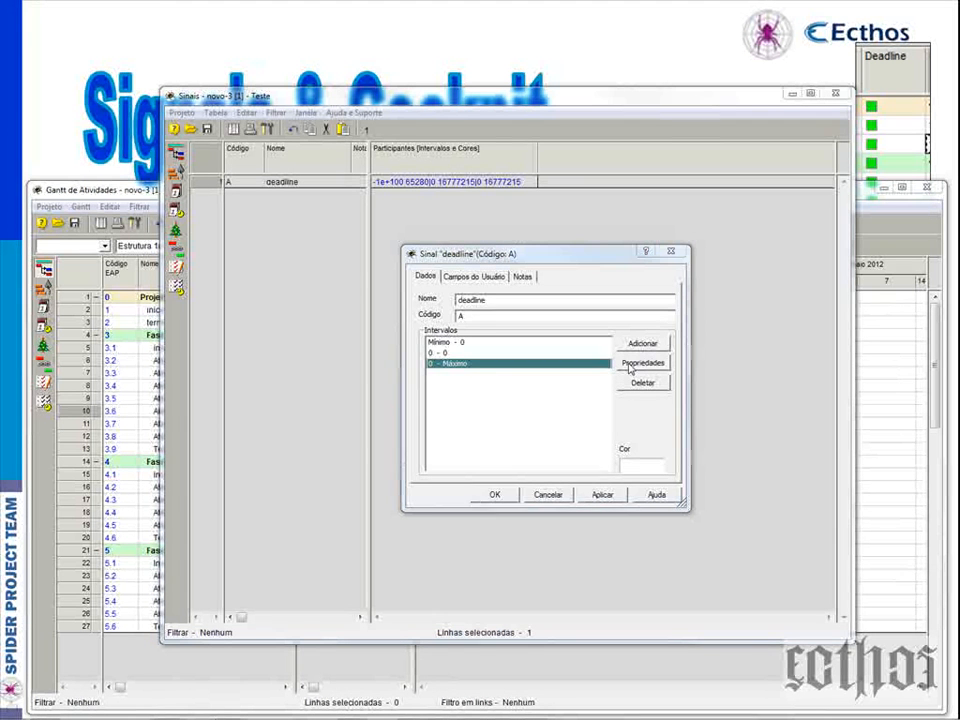
pyautogui.click(498, 481)
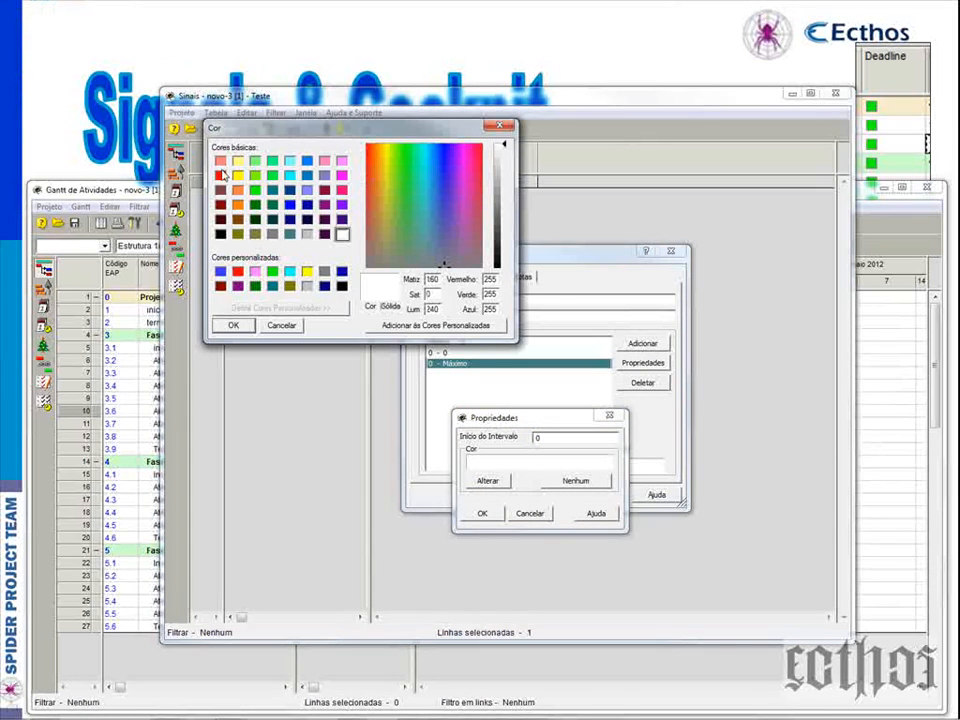
pyautogui.click(220, 163)
pyautogui.click(231, 325)
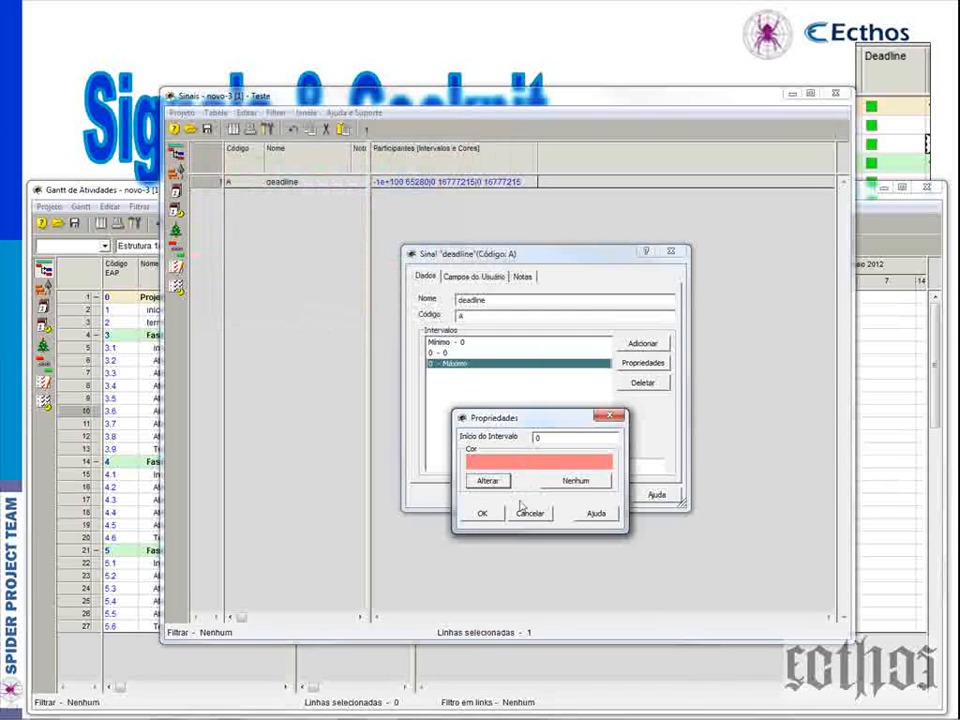
pyautogui.click(483, 514)
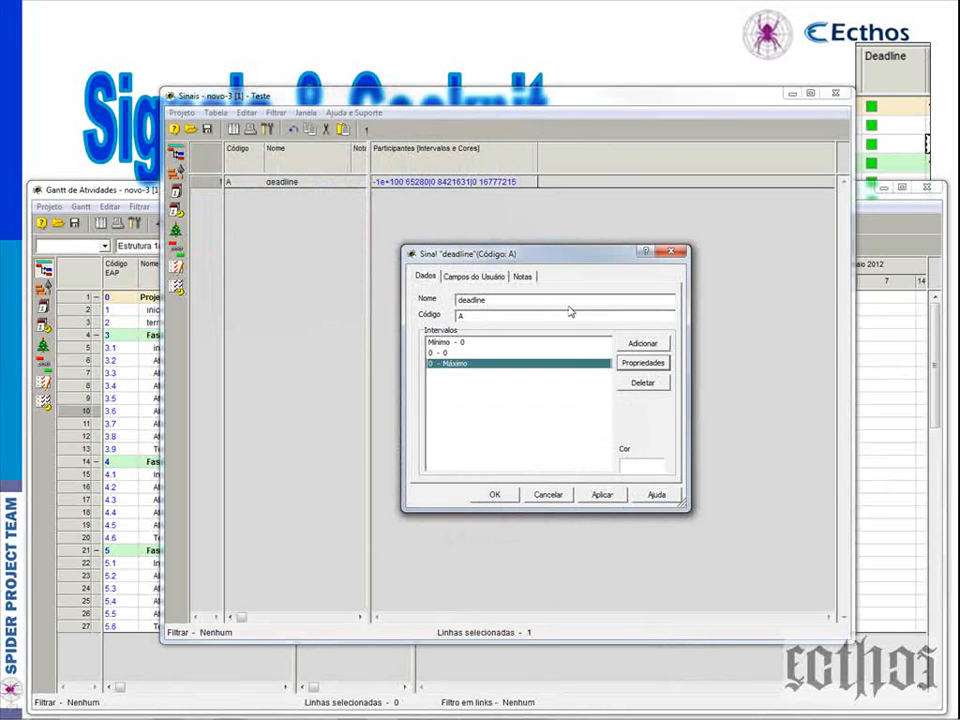
# Set the colour of the Mínimo - 0 interval of the deadline signal to light red.
pyautogui.moveTo(553, 265); pyautogui.dragTo(573, 257)
pyautogui.click(481, 336)
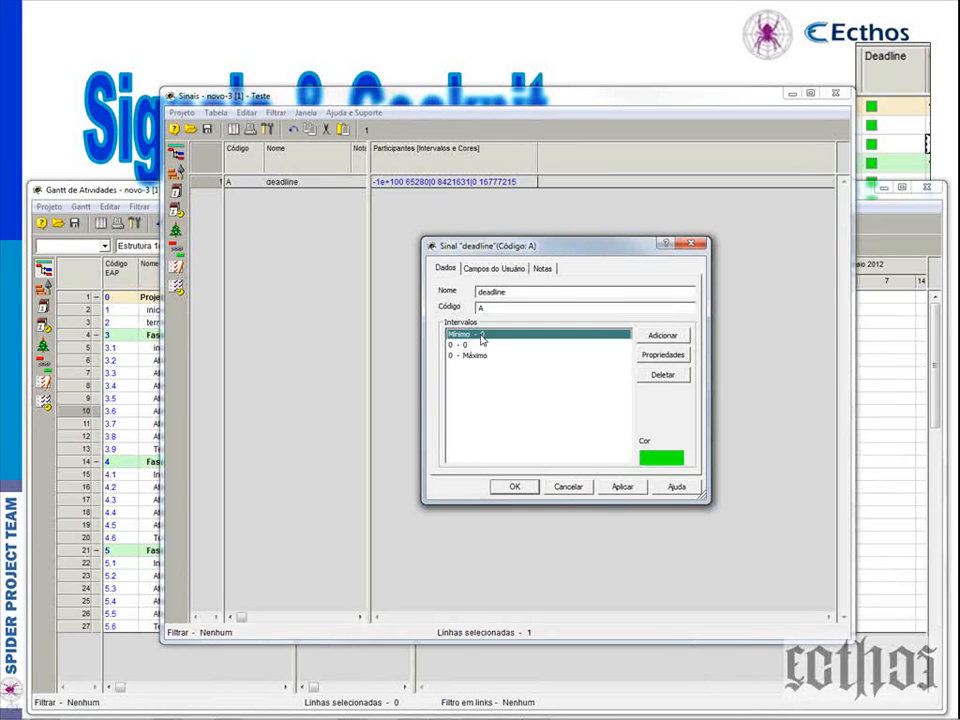
pyautogui.click(664, 355)
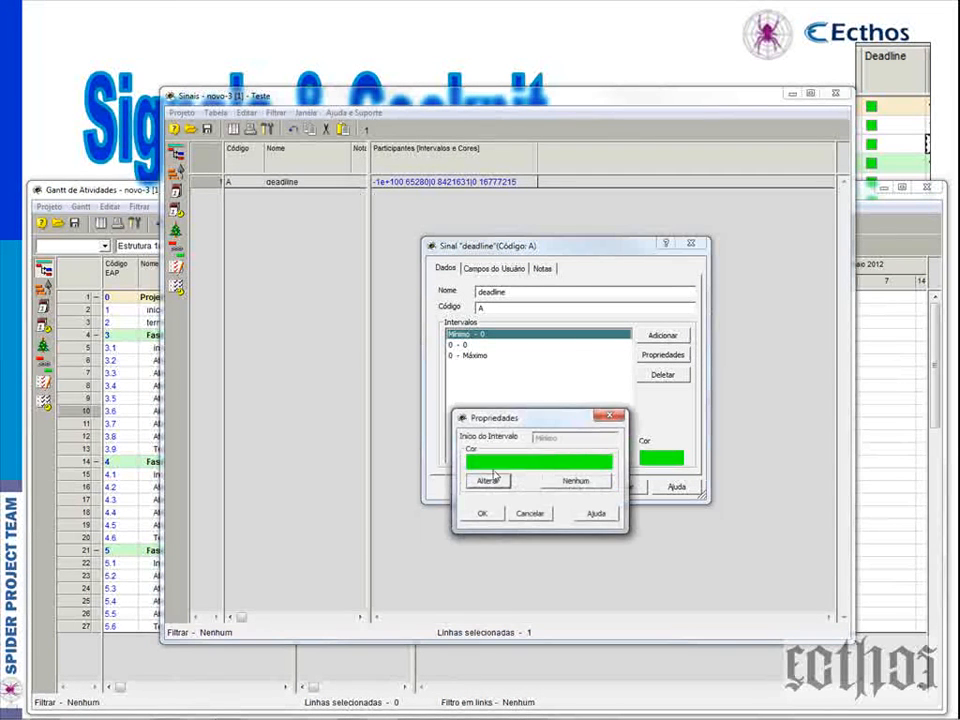
pyautogui.click(487, 483)
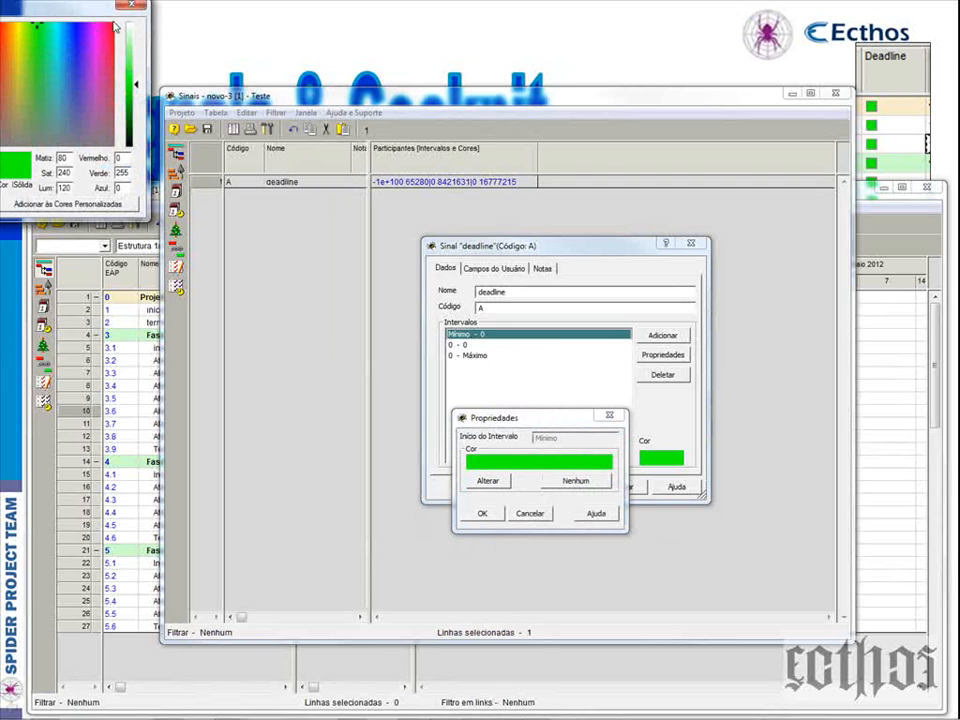
pyautogui.click(296, 185)
pyautogui.click(310, 348)
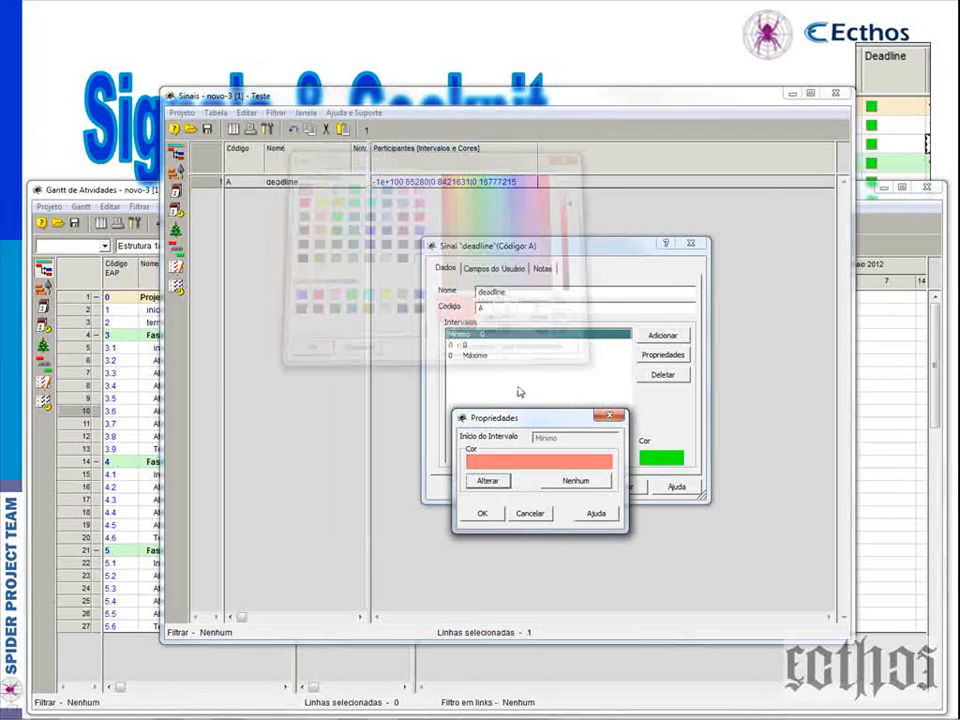
pyautogui.click(482, 513)
# Compare the colours of the first two intervals and set the 0 - 0 interval back to white.
pyautogui.click(465, 345)
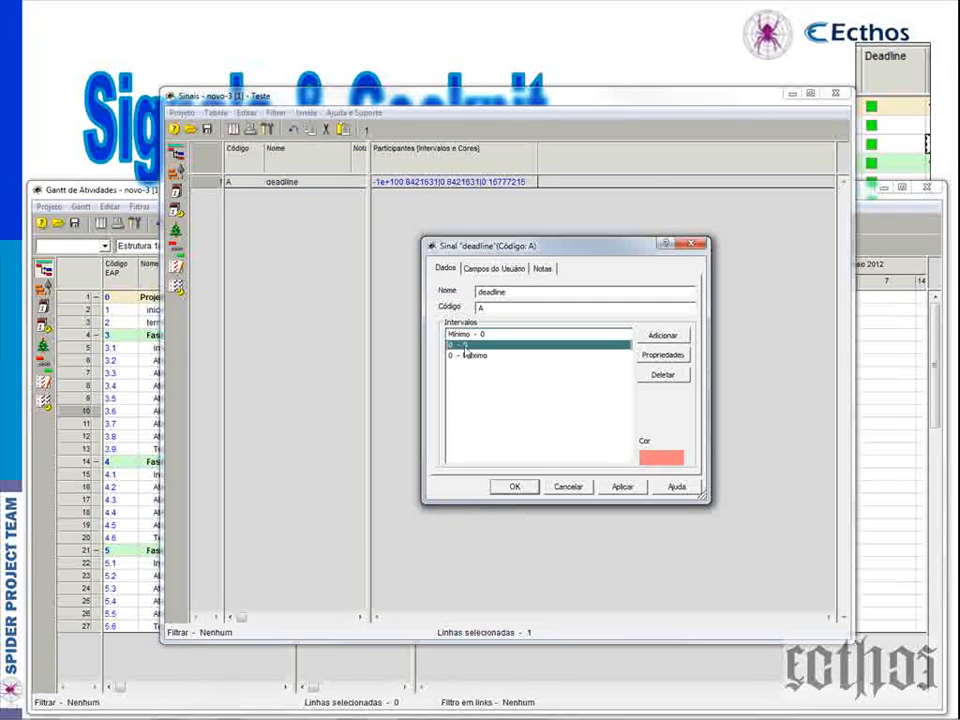
pyautogui.click(539, 335)
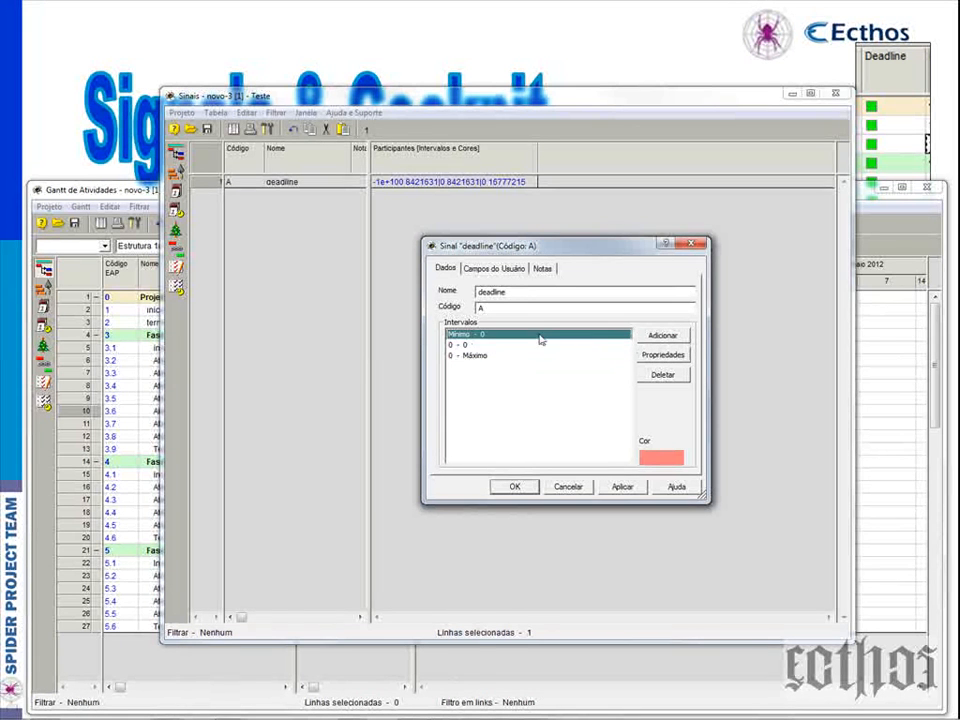
pyautogui.click(488, 348)
pyautogui.click(660, 355)
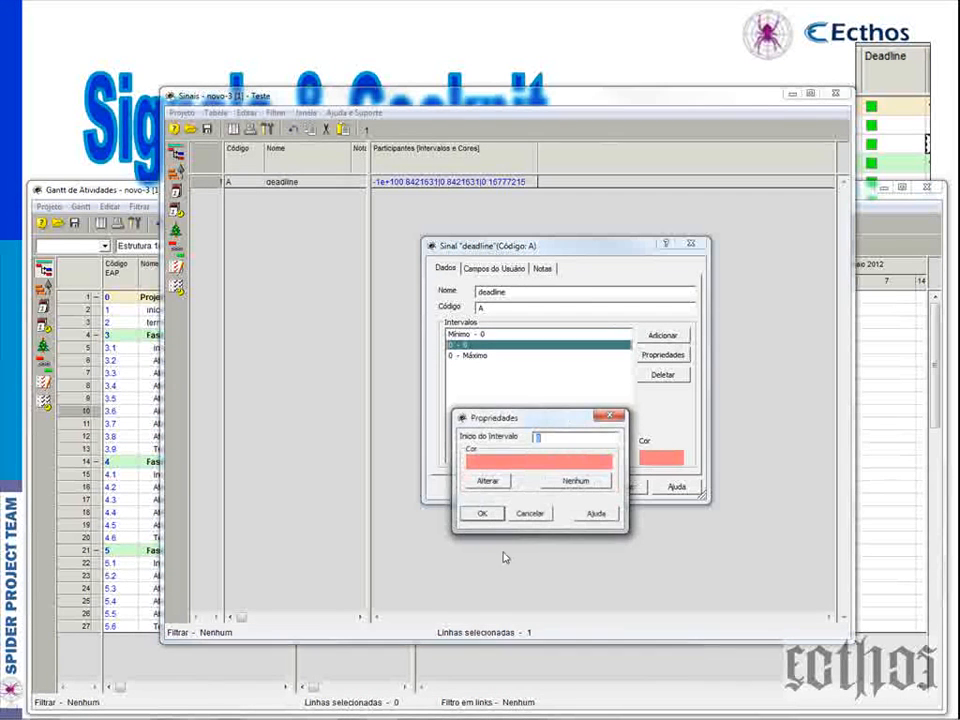
pyautogui.click(488, 481)
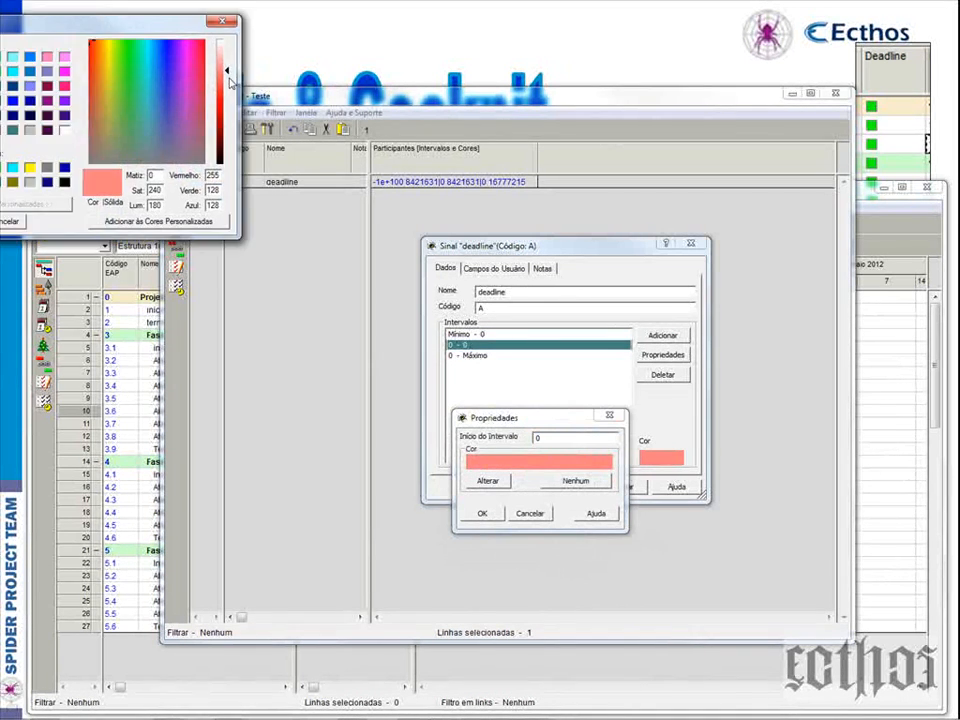
pyautogui.click(408, 228)
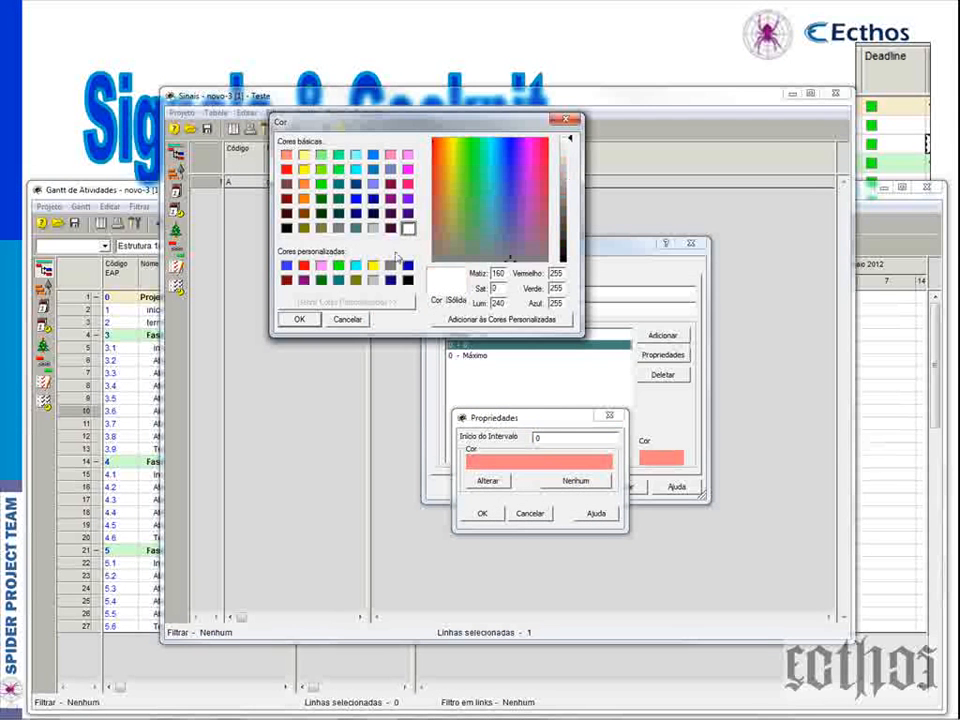
pyautogui.click(312, 321)
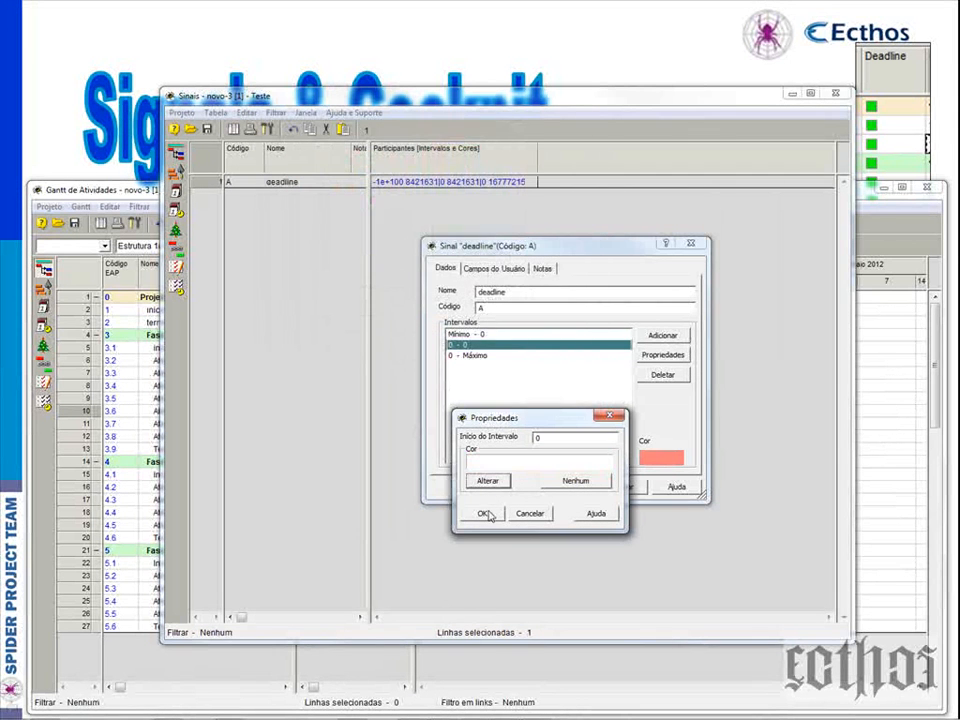
pyautogui.click(482, 513)
# Check the three interval colours and try to set the 0 - Máximo interval to green.
pyautogui.click(486, 336)
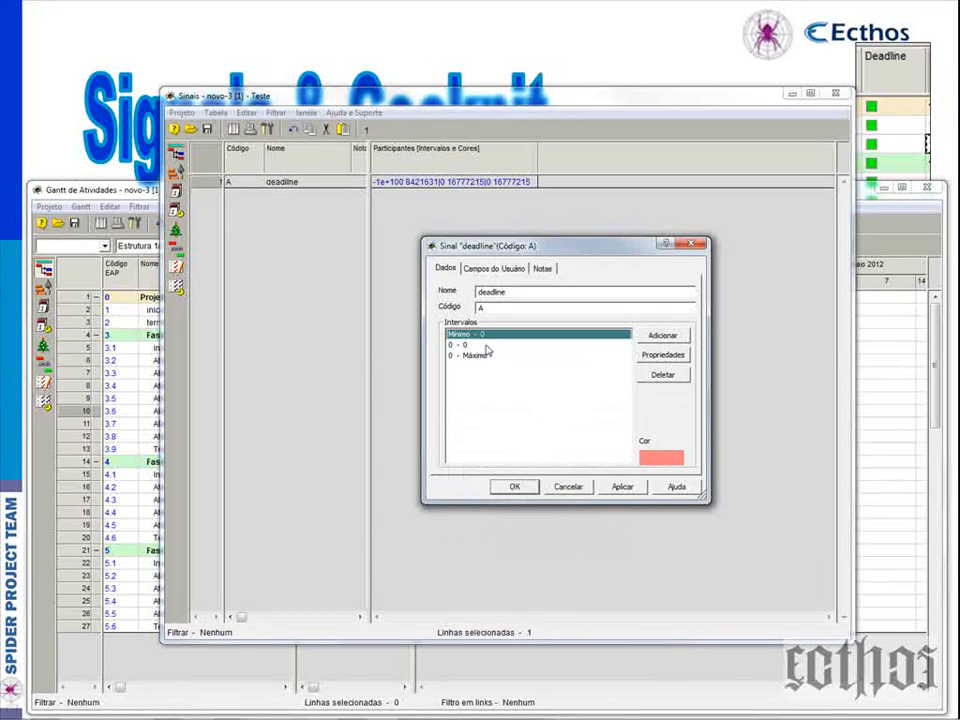
pyautogui.click(487, 345)
pyautogui.click(489, 357)
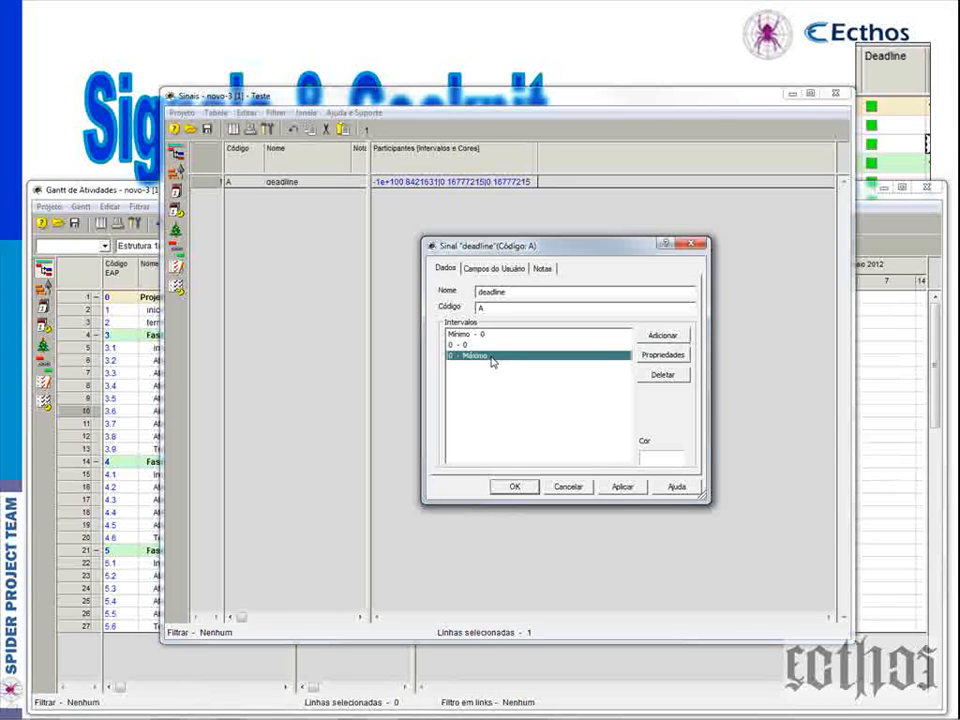
pyautogui.click(656, 362)
pyautogui.click(488, 482)
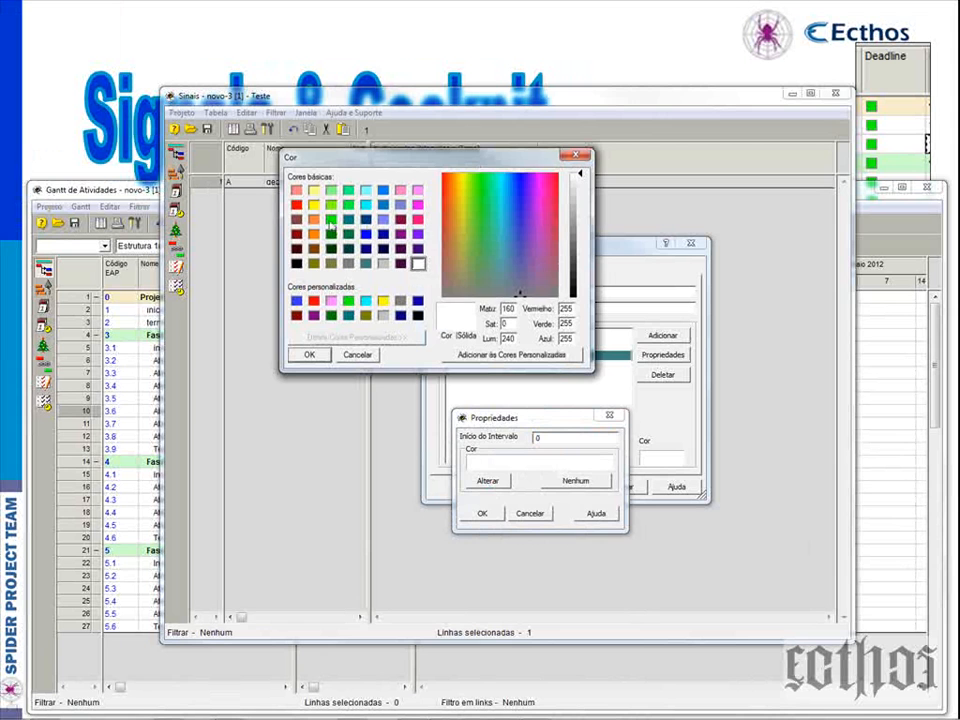
pyautogui.click(330, 222)
pyautogui.click(311, 356)
pyautogui.click(483, 513)
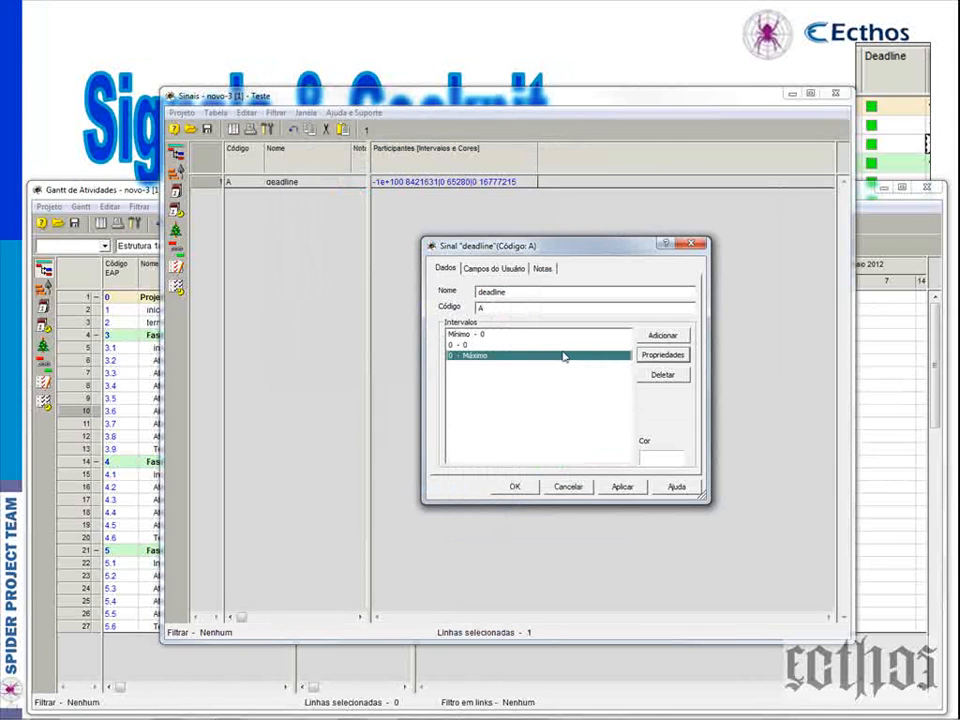
# Examine the colours assigned to the Mínimo - 0, 0 - 0 and 0 - Máximo intervals of the deadline signal.
pyautogui.click(507, 336)
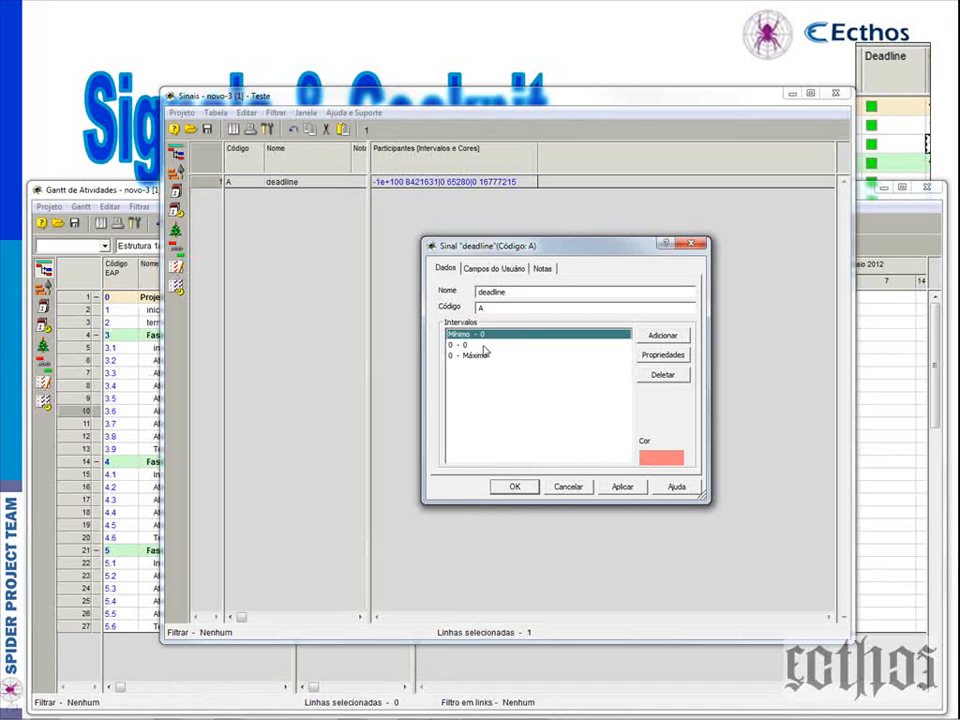
pyautogui.click(486, 345)
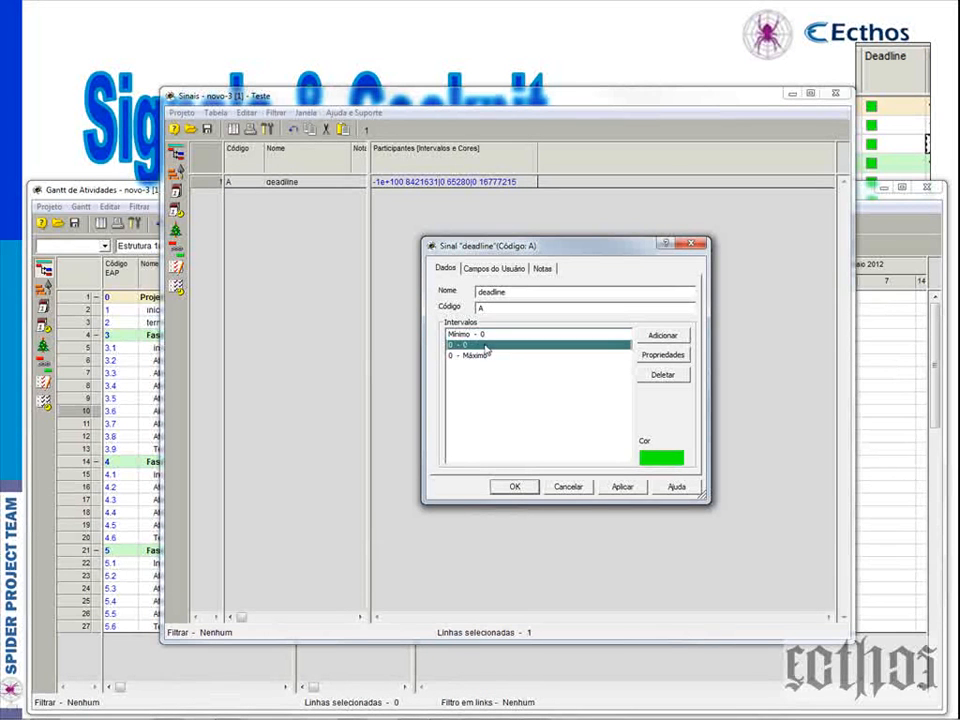
pyautogui.click(485, 356)
pyautogui.click(484, 346)
pyautogui.click(483, 355)
pyautogui.click(484, 346)
pyautogui.click(457, 357)
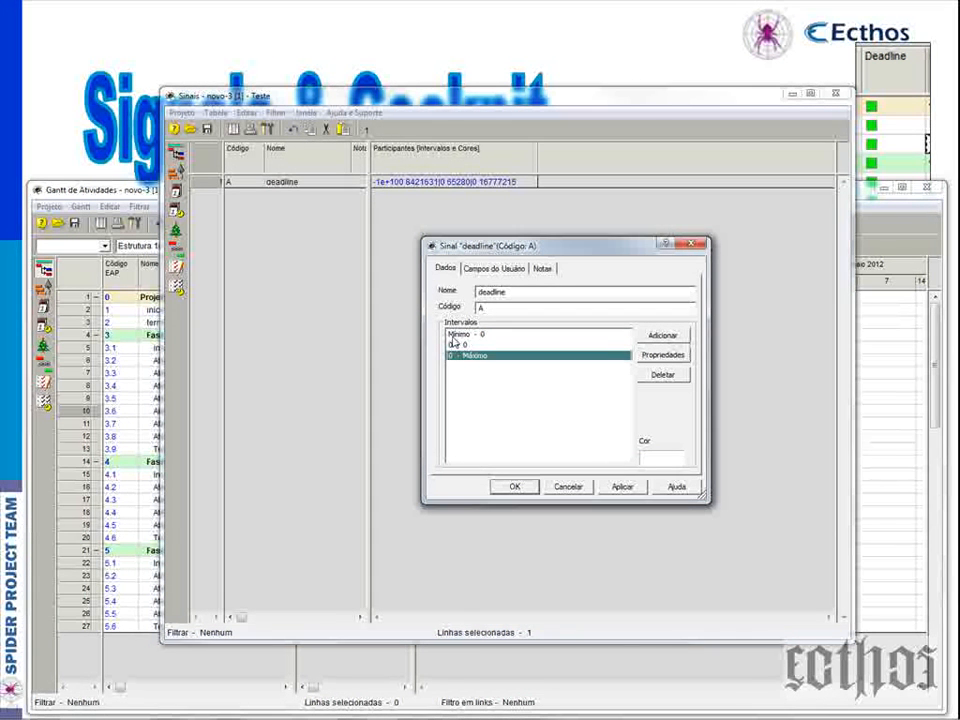
pyautogui.click(456, 336)
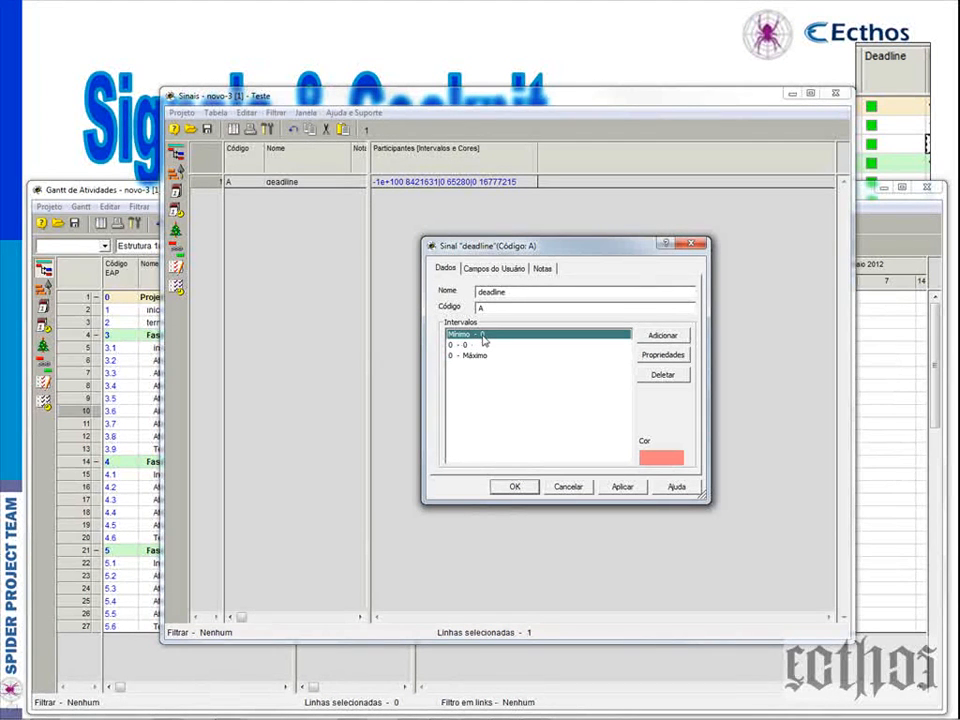
pyautogui.click(472, 345)
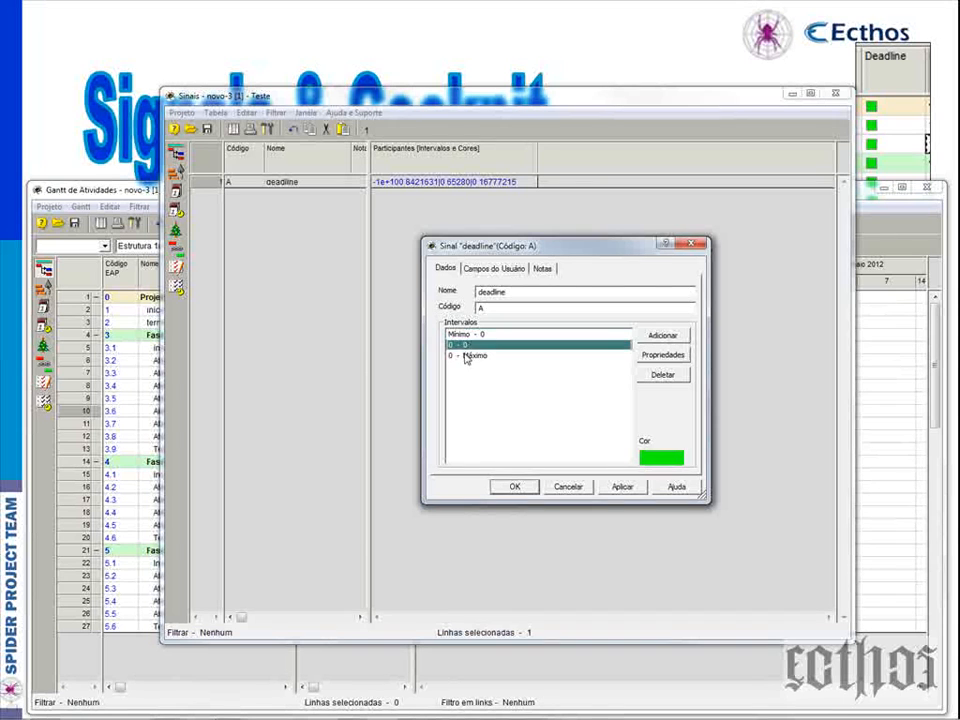
pyautogui.click(470, 355)
# Delete the 0 - 0 interval from the deadline signal and check the colour of the Mínimo - 0 interval.
pyautogui.click(470, 346)
pyautogui.click(662, 374)
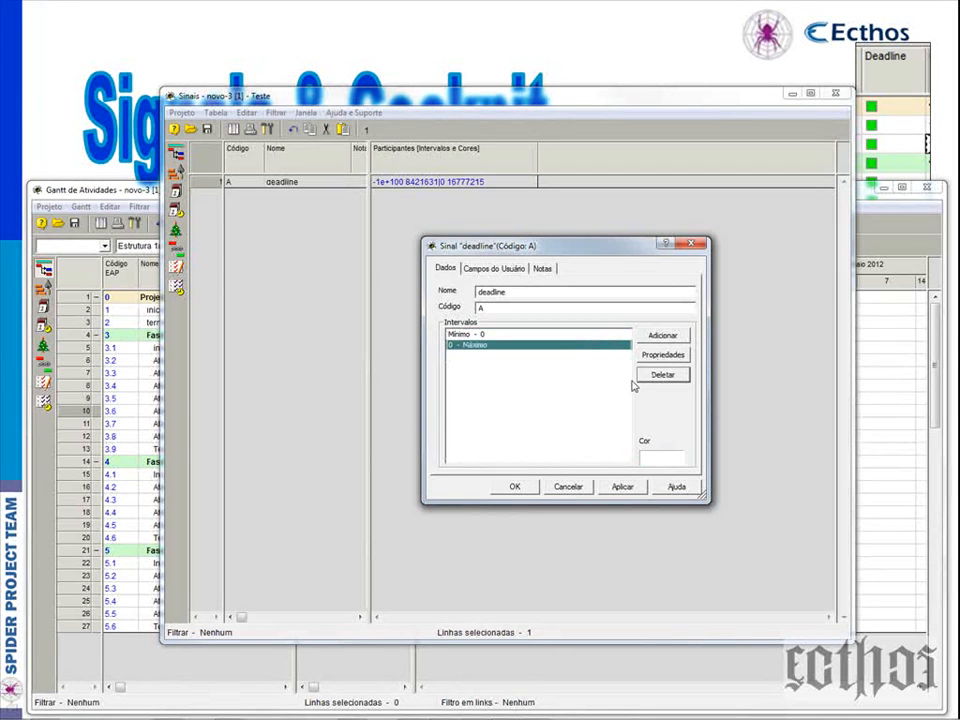
pyautogui.click(472, 338)
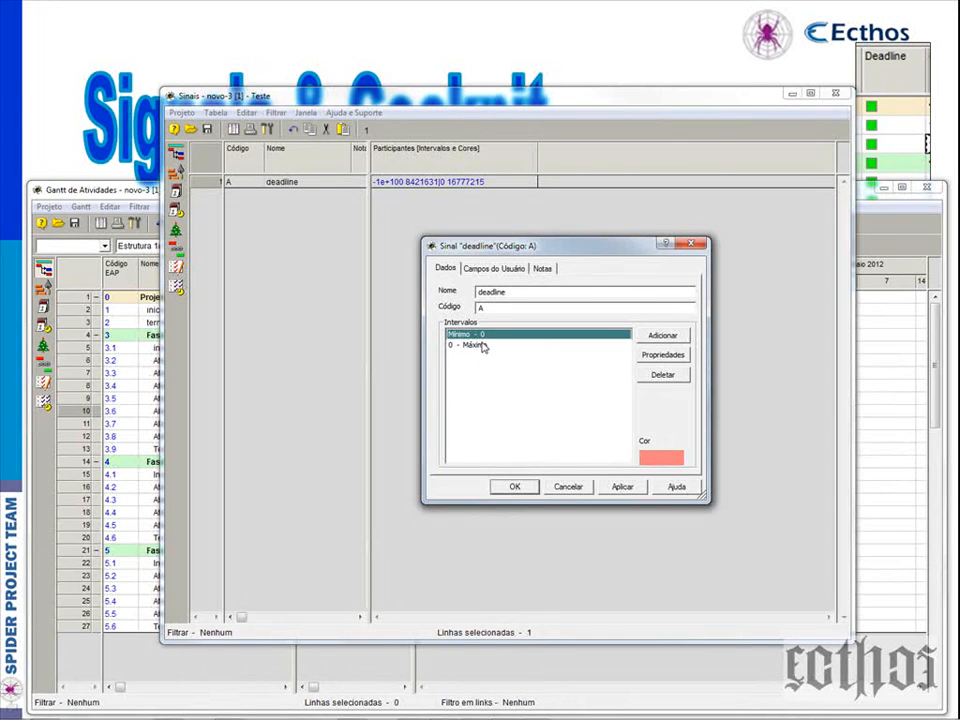
# Set the colour of the remaining 0 - Máximo interval to green.
pyautogui.click(483, 346)
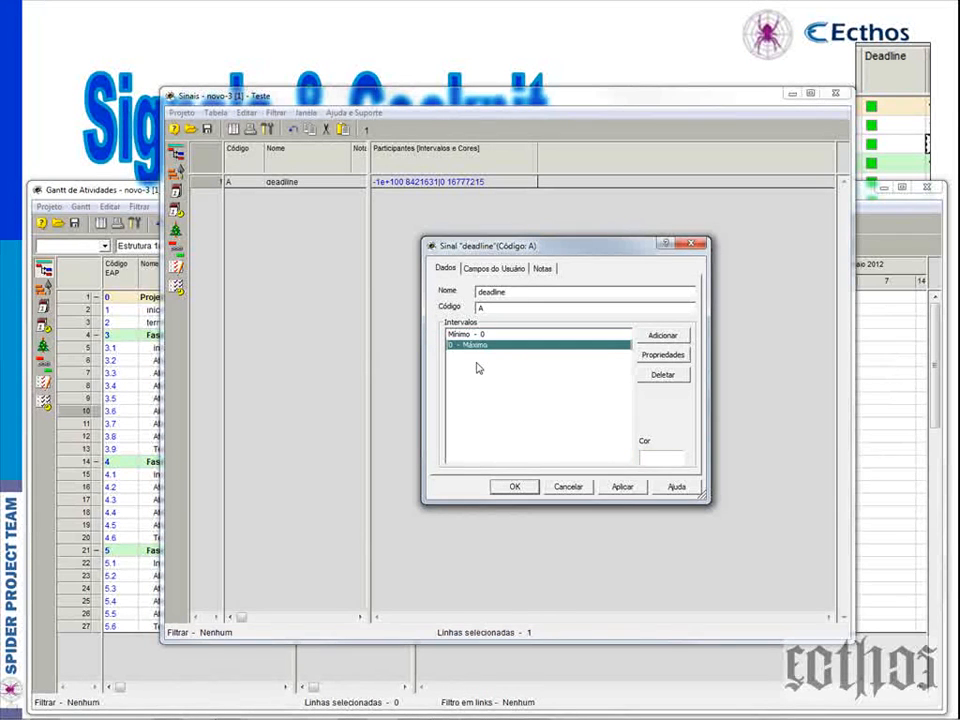
pyautogui.click(664, 356)
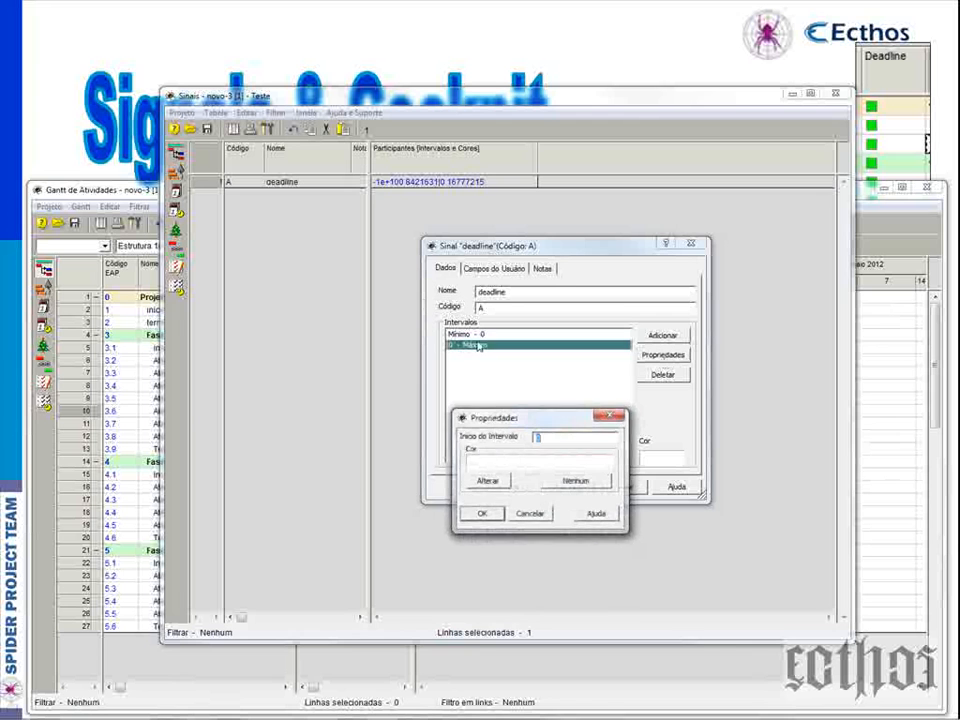
pyautogui.click(489, 480)
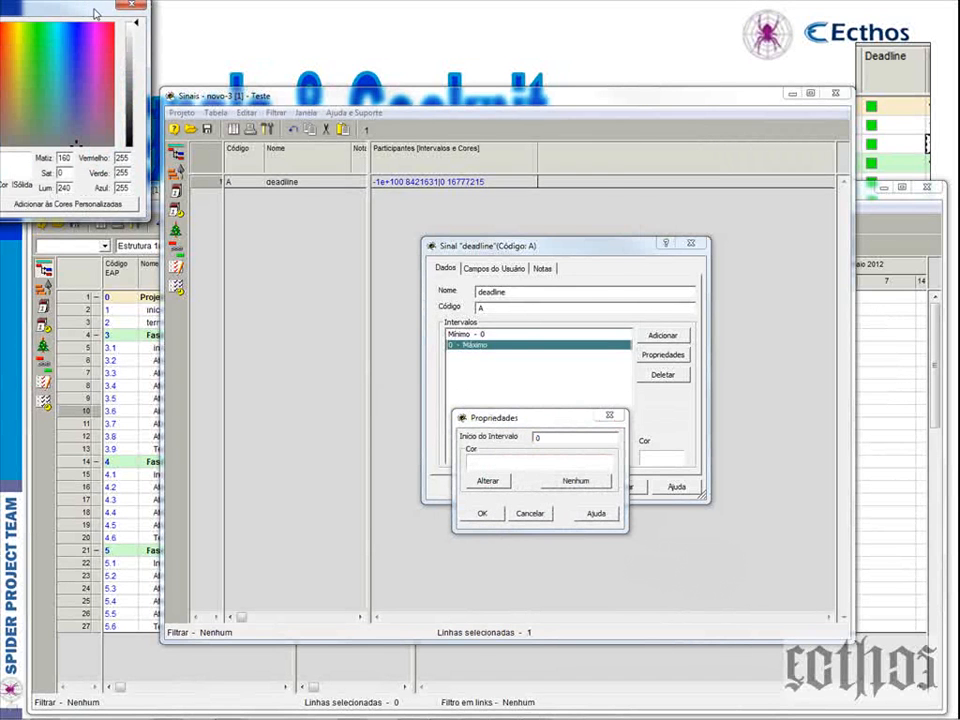
pyautogui.click(357, 218)
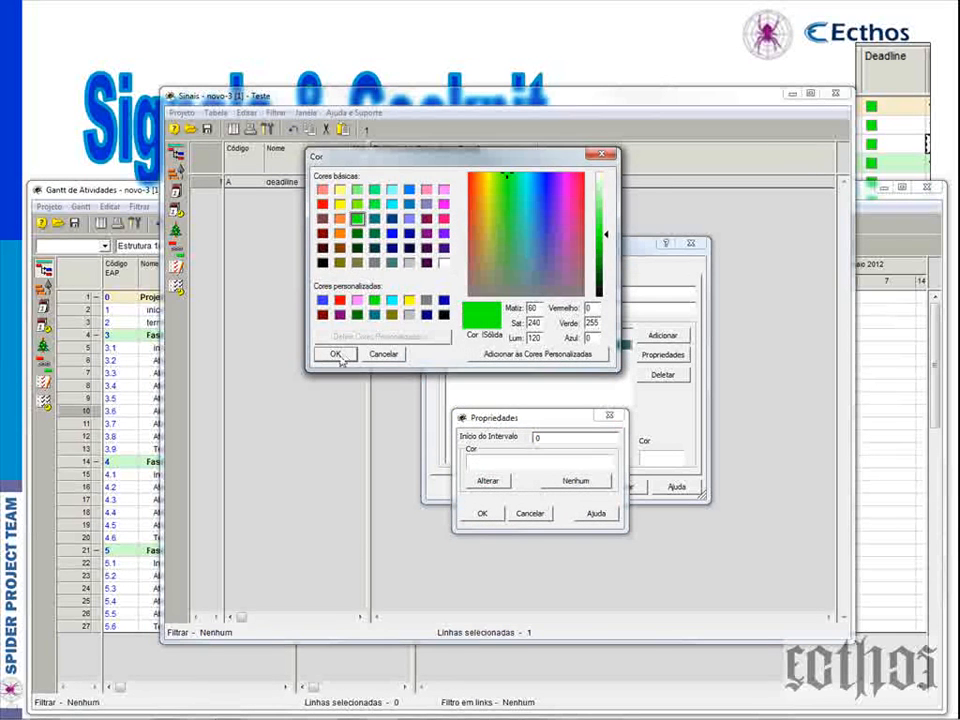
pyautogui.click(335, 354)
pyautogui.click(484, 514)
# Compare the colours of the Mínimo - 0 and 0 - Máximo intervals of the deadline signal.
pyautogui.click(515, 335)
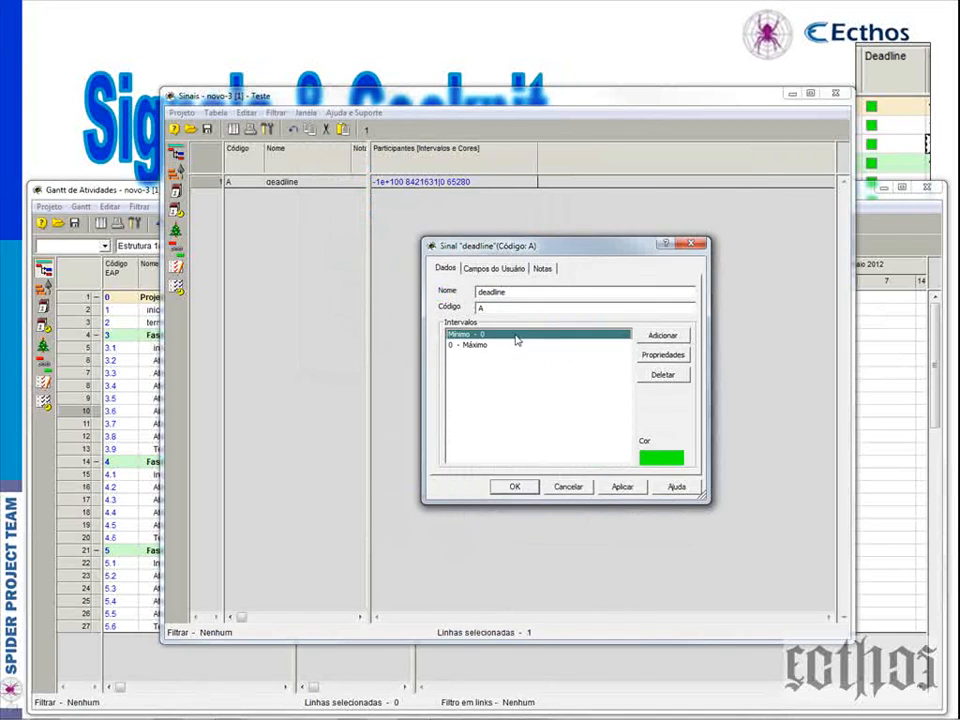
pyautogui.click(513, 345)
pyautogui.click(514, 336)
pyautogui.click(514, 346)
pyautogui.click(512, 335)
pyautogui.click(510, 345)
pyautogui.click(508, 336)
pyautogui.click(509, 346)
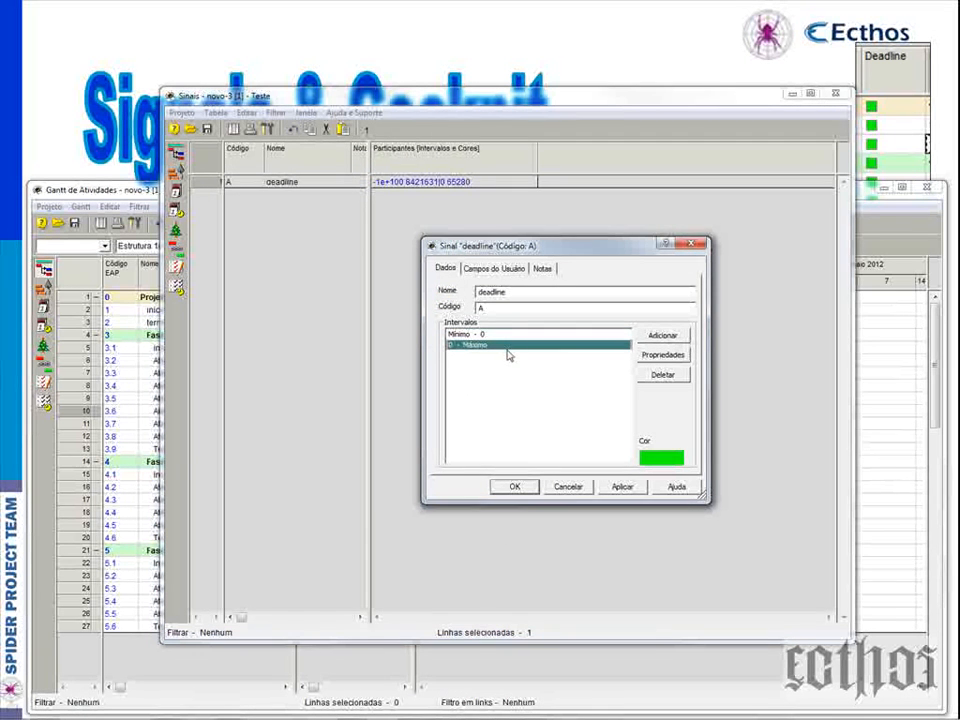
# Accept the deadline signal's settings, rearrange the signals window above the Gantt chart, and minimise the open-documents window.
pyautogui.click(516, 489)
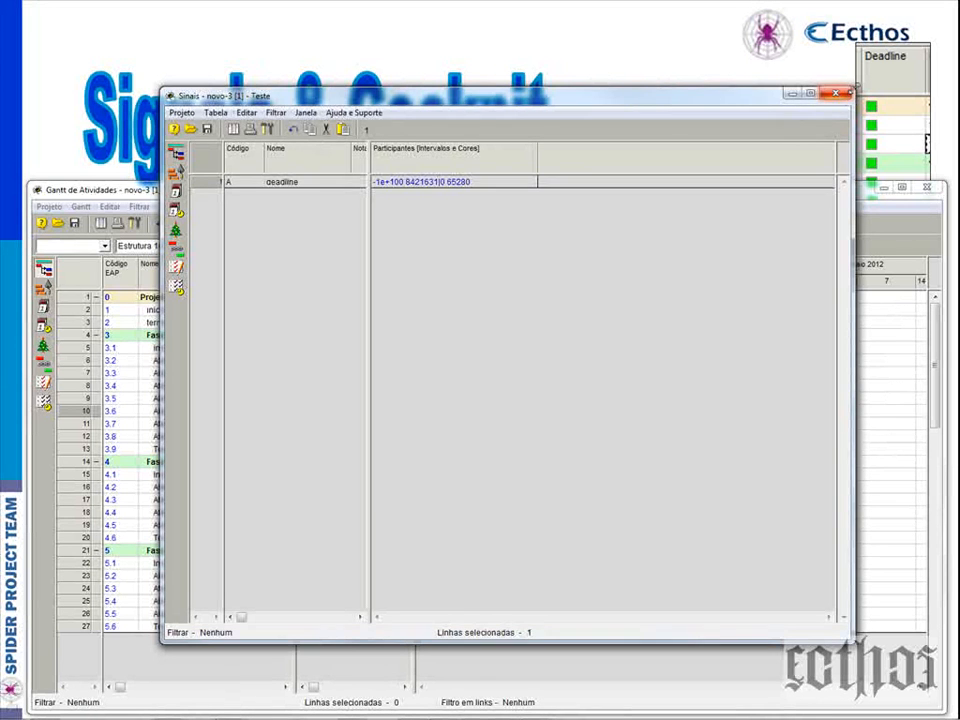
pyautogui.moveTo(853, 89); pyautogui.dragTo(863, 468)
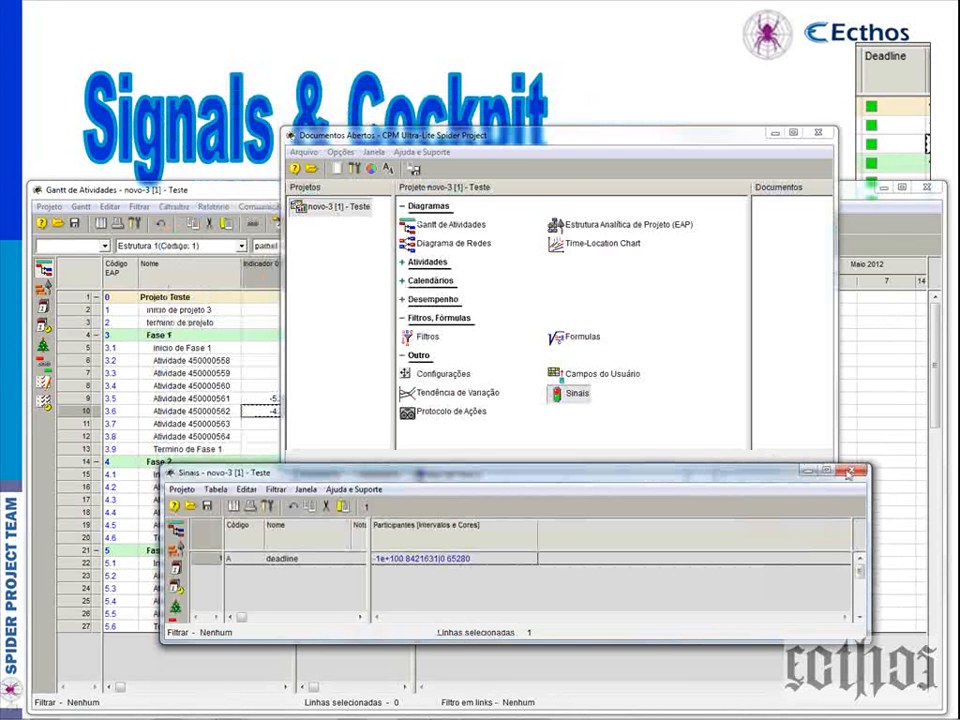
pyautogui.moveTo(800, 472); pyautogui.dragTo(781, 42)
pyautogui.click(787, 230)
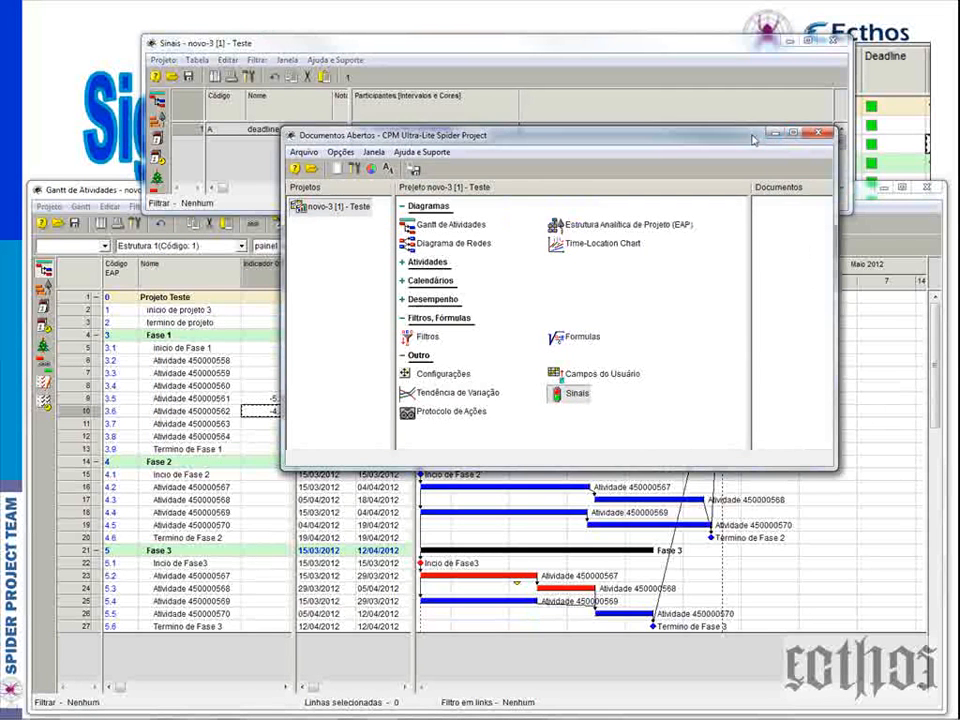
pyautogui.click(775, 133)
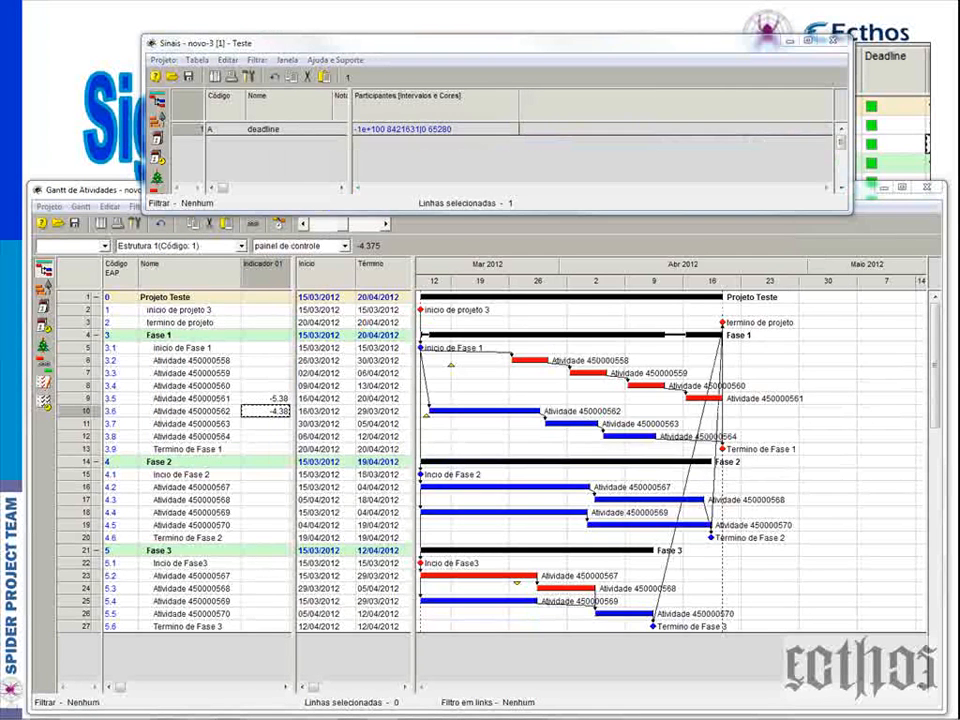
# Make the Indicador 01 field a signal type and assign the deadline signal to it.
pyautogui.rightClick(268, 276)
pyautogui.click(306, 323)
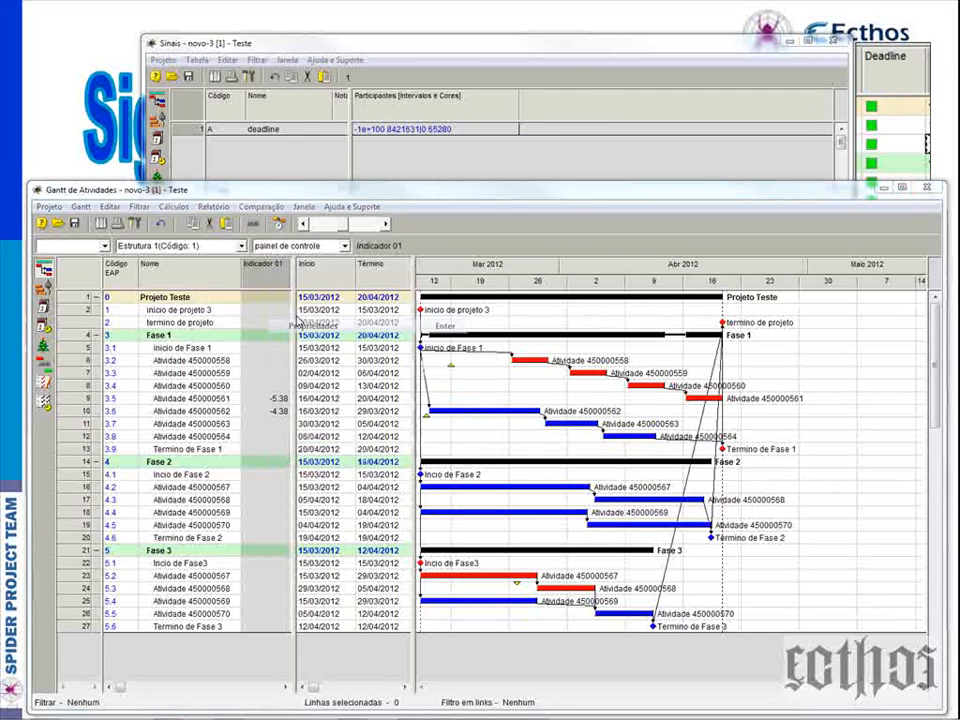
pyautogui.moveTo(453, 178); pyautogui.dragTo(600, 181)
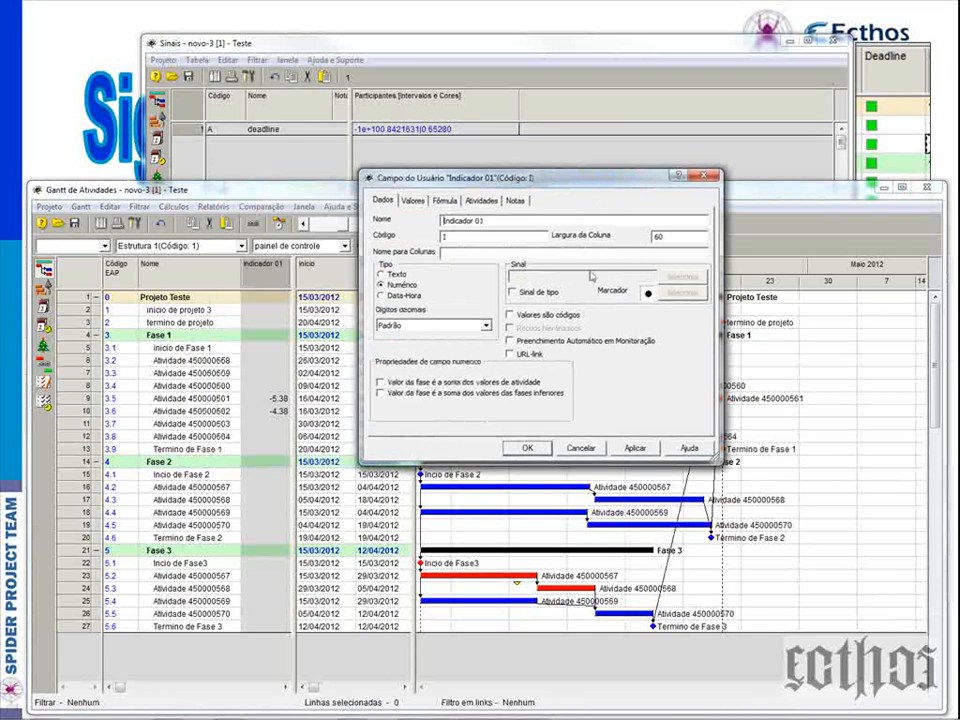
pyautogui.click(513, 292)
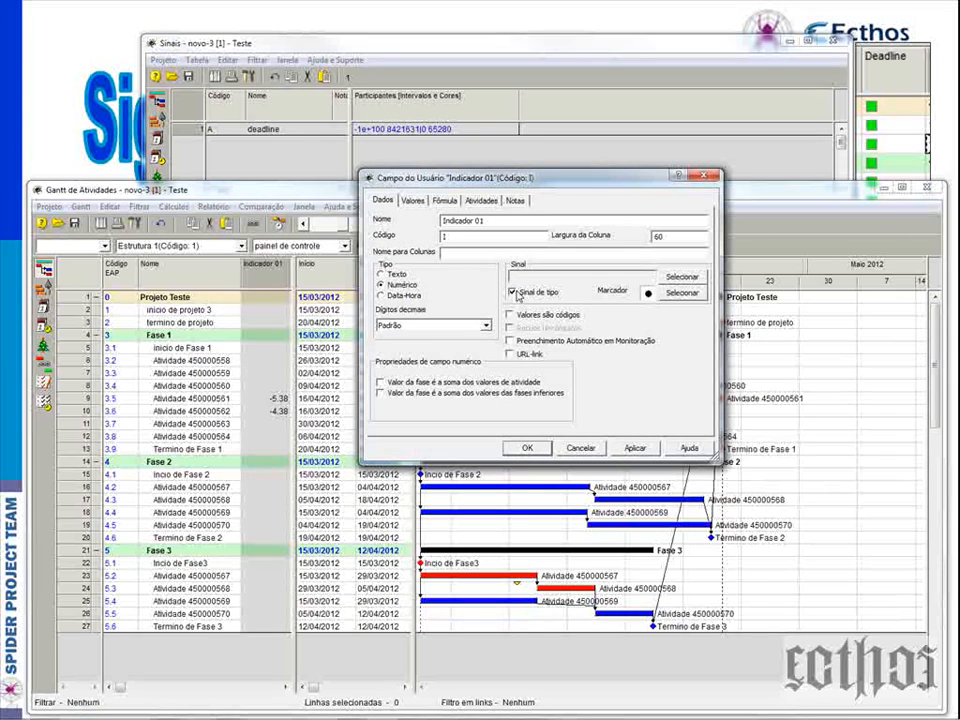
pyautogui.click(682, 276)
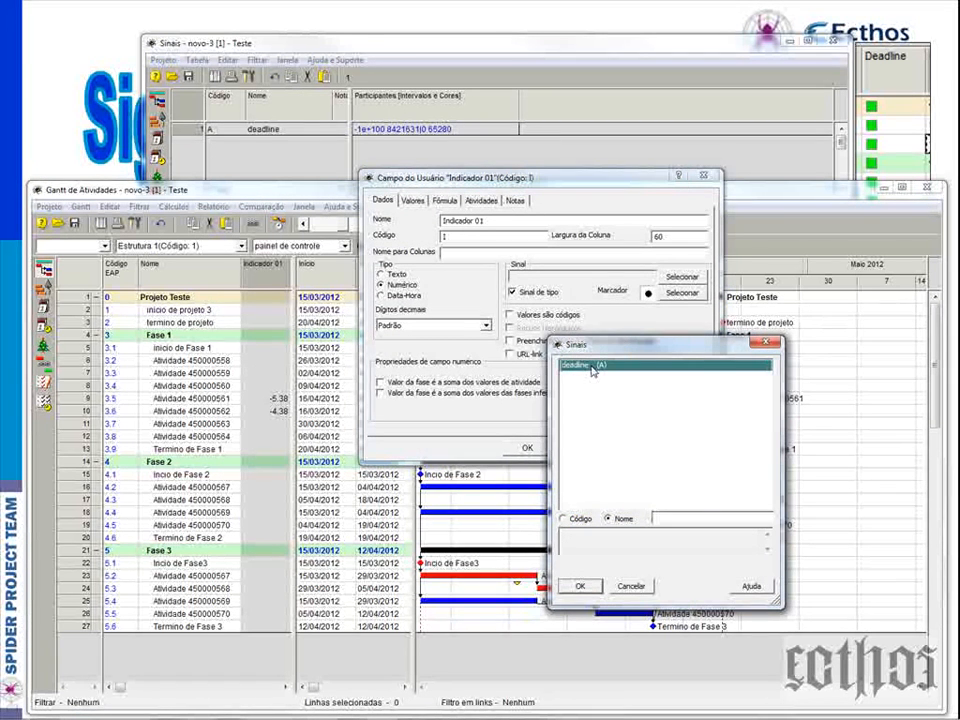
pyautogui.click(582, 586)
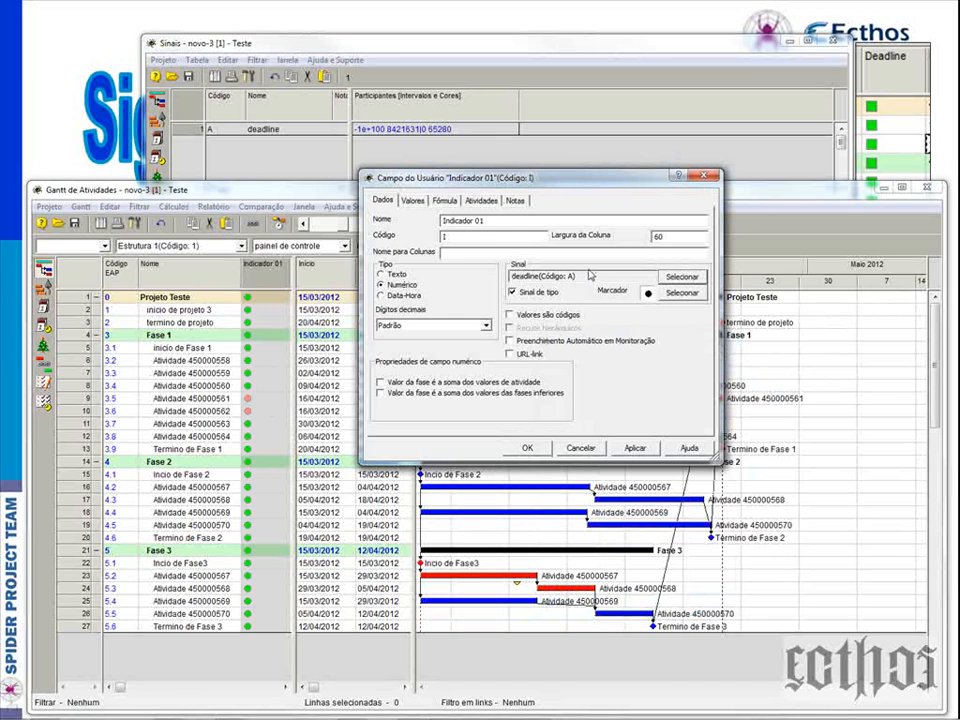
# Set the signal marker of Indicador 01 to a diamond and accept the field's properties.
pyautogui.click(682, 293)
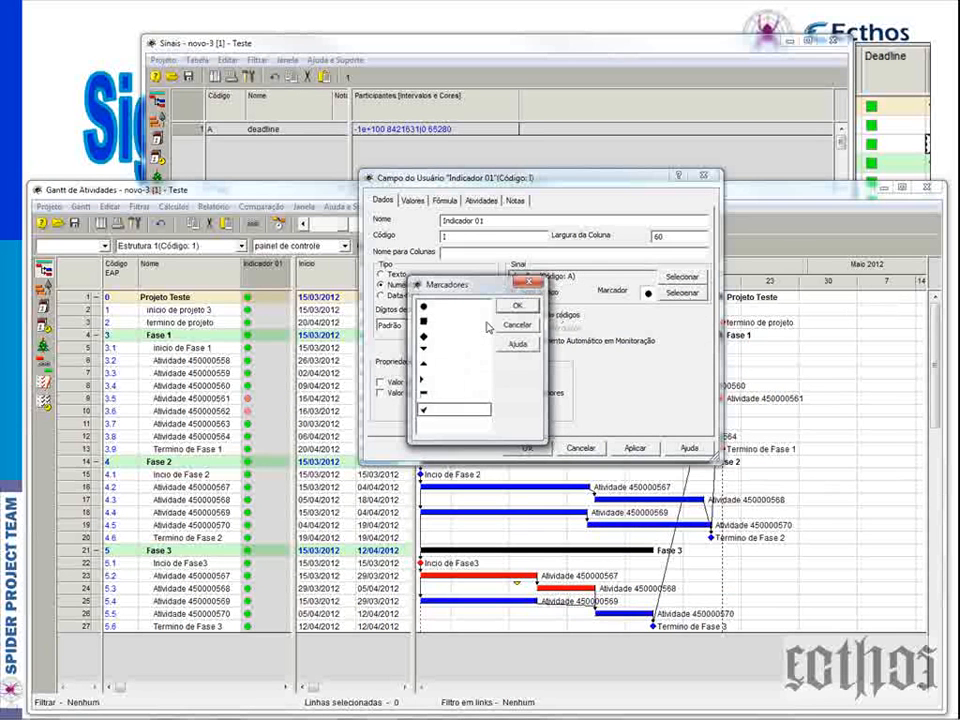
pyautogui.click(425, 336)
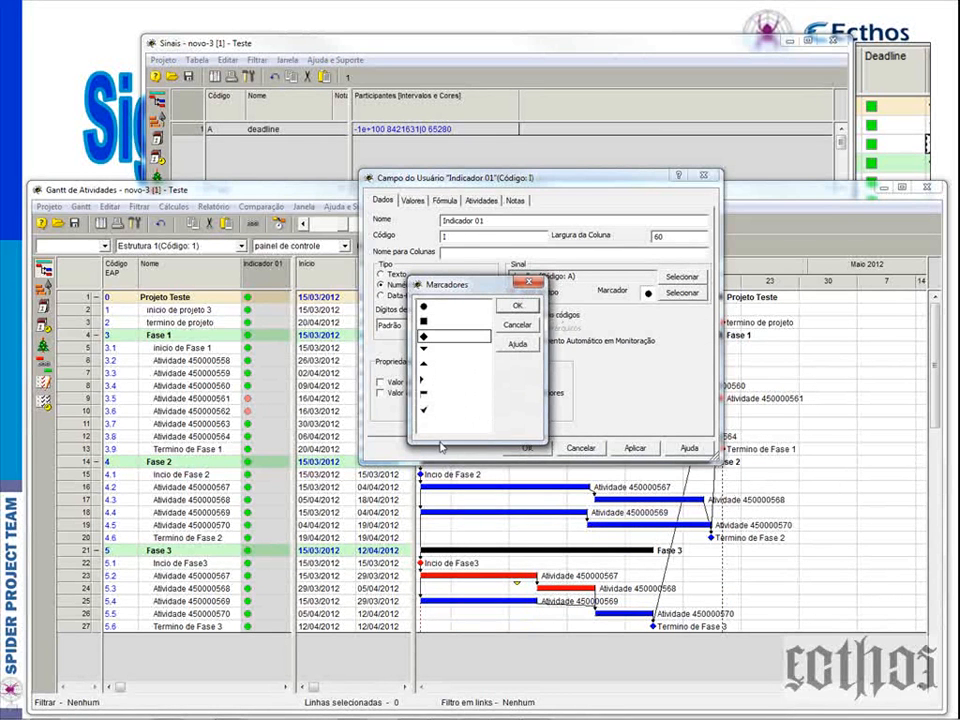
pyautogui.click(517, 305)
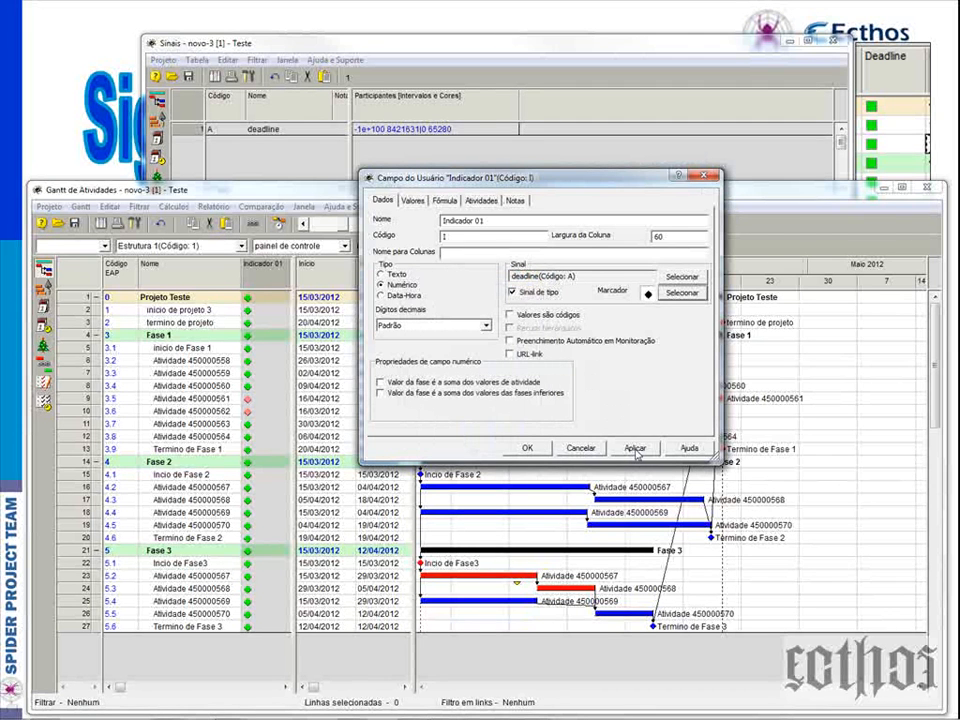
pyautogui.click(527, 448)
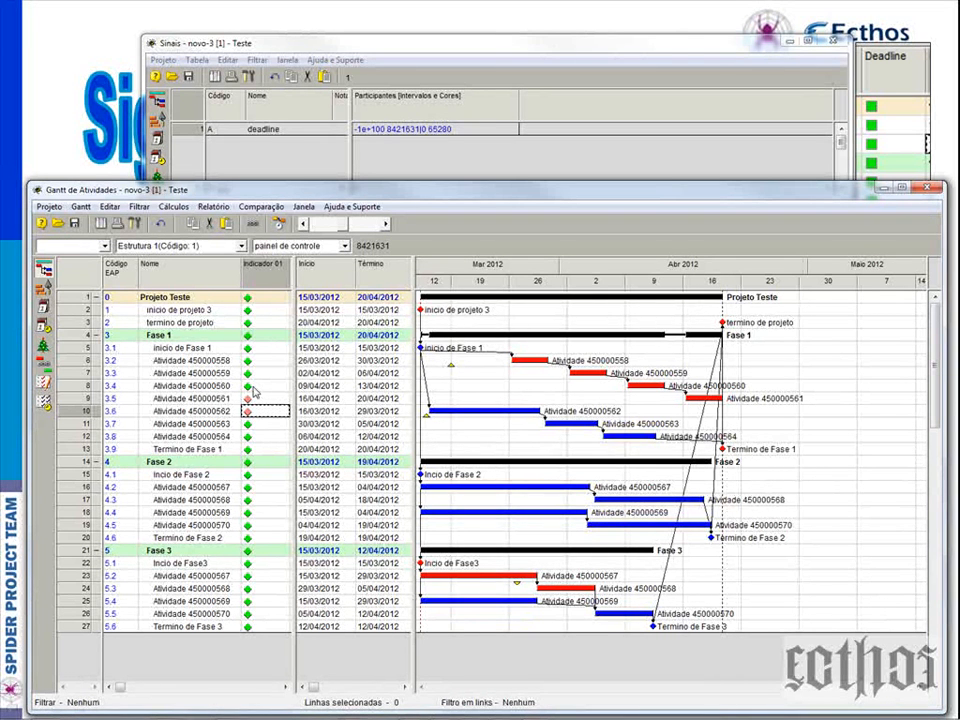
# Open the properties of the deadline signal and inspect its 0 - Máximo interval.
pyautogui.rightClick(204, 129)
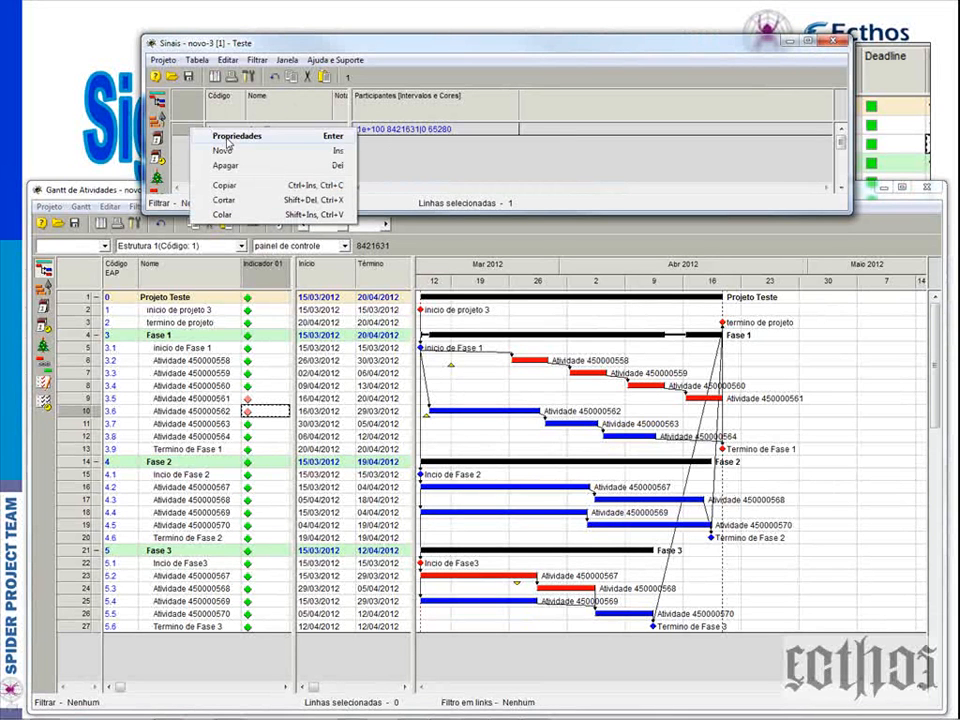
pyautogui.click(227, 138)
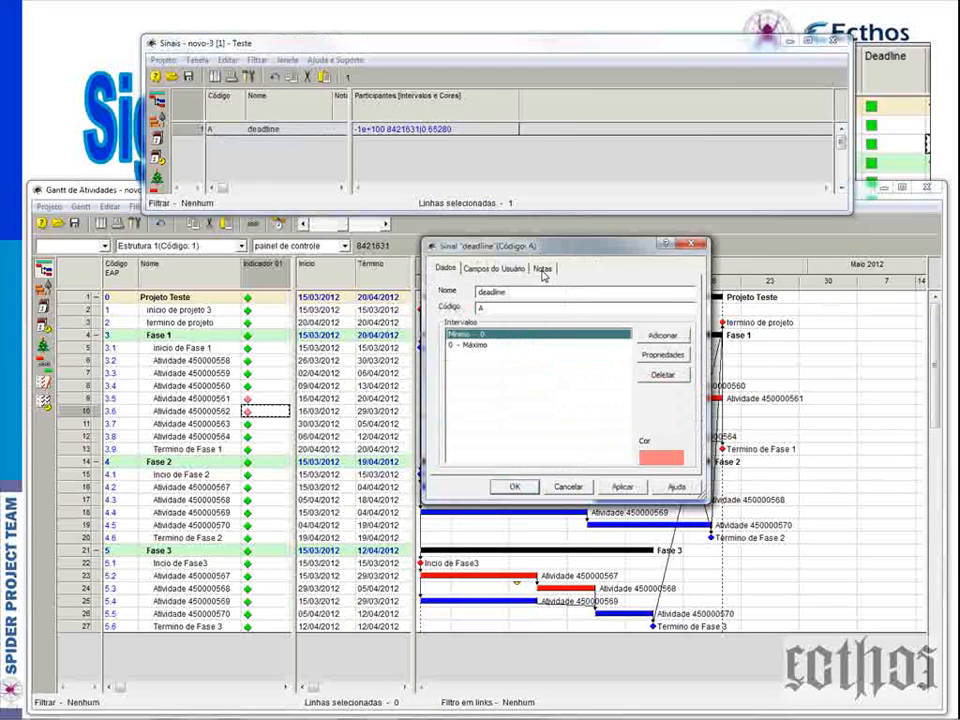
pyautogui.click(505, 345)
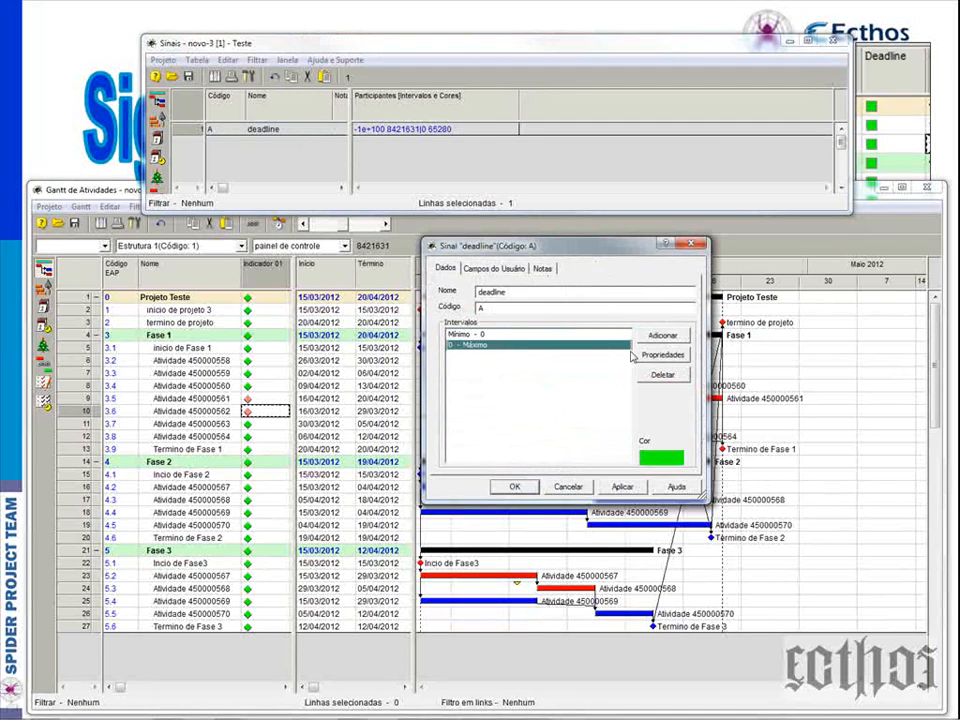
pyautogui.doubleClick(505, 334)
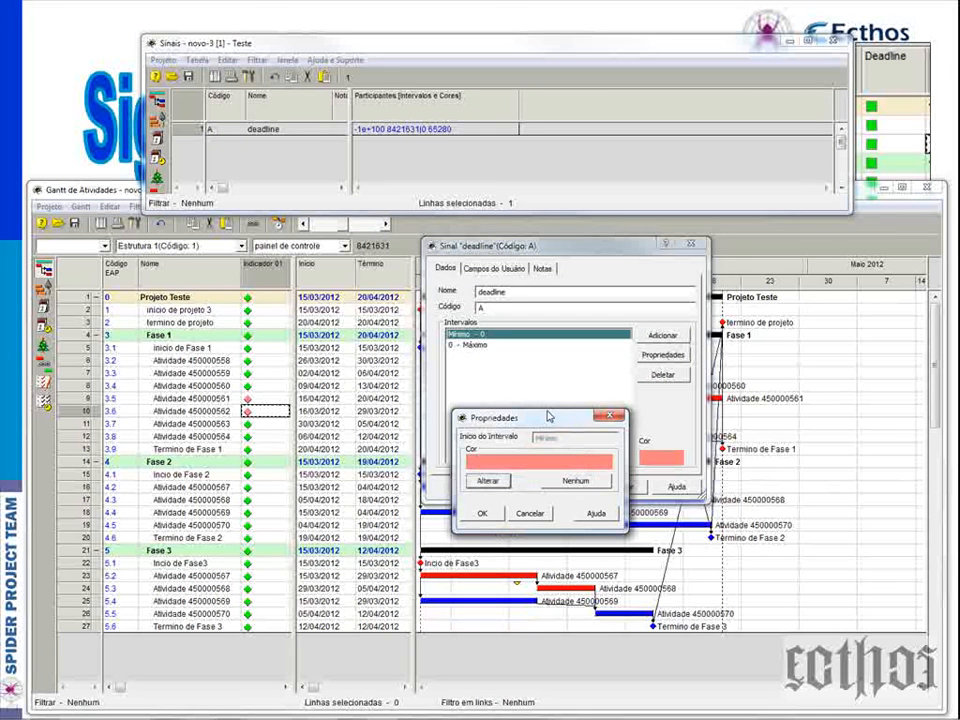
pyautogui.click(609, 417)
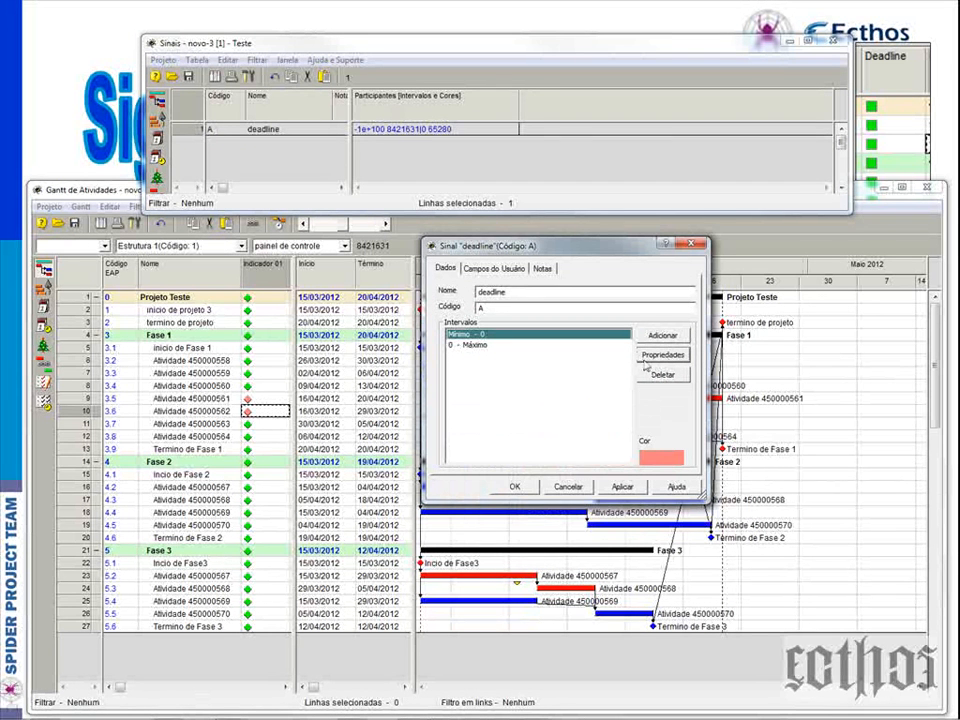
pyautogui.click(652, 352)
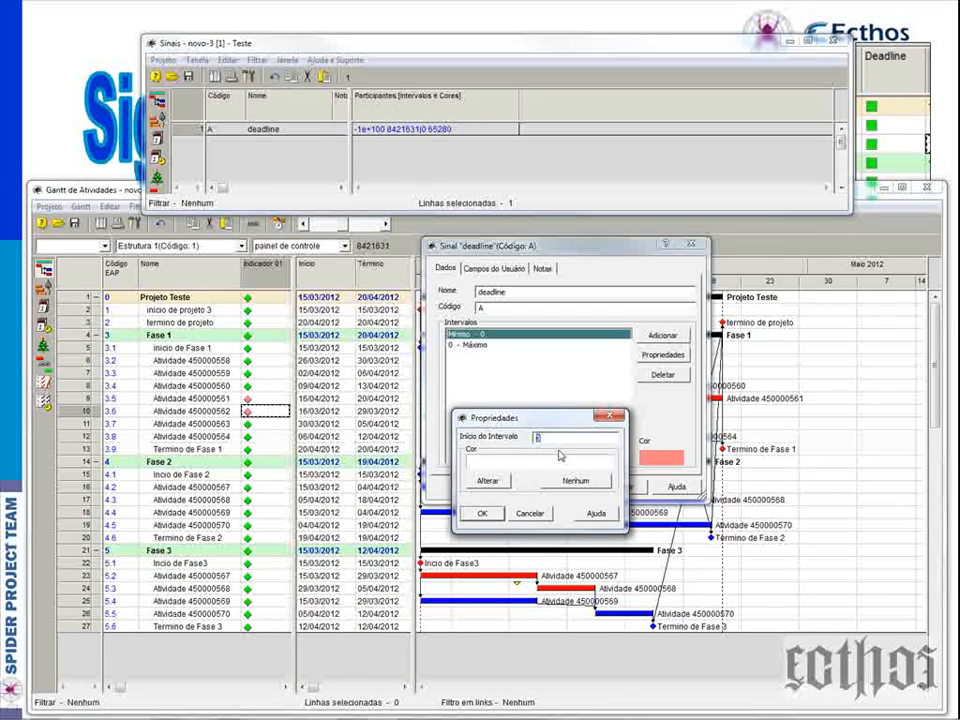
pyautogui.click(530, 512)
# Add an interval starting at 3 to the deadline signal.
pyautogui.click(511, 345)
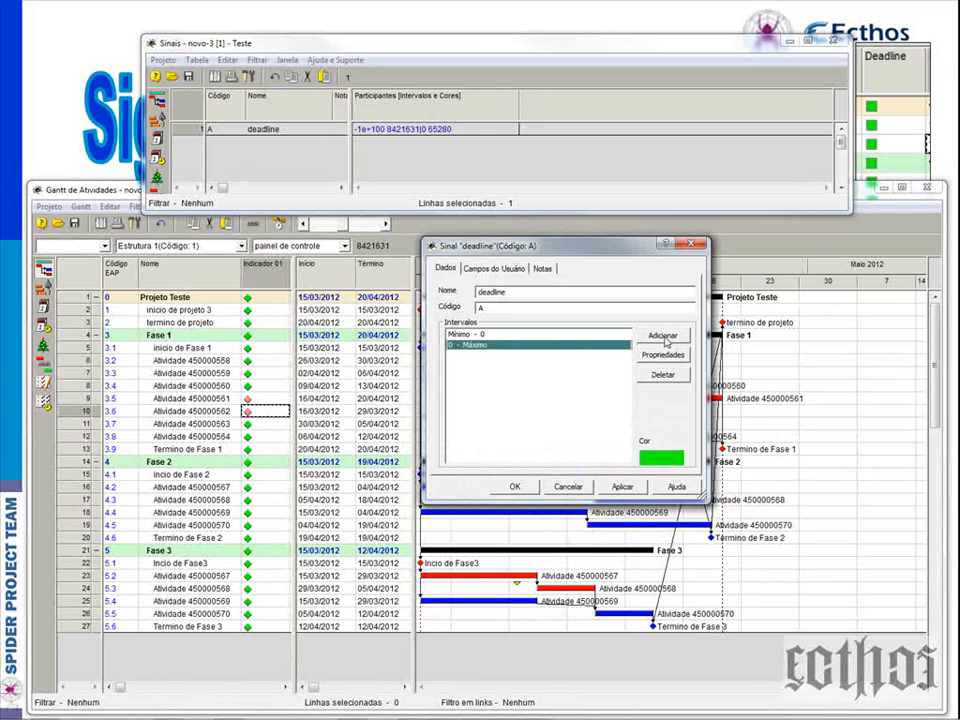
pyautogui.click(663, 337)
pyautogui.write('3')
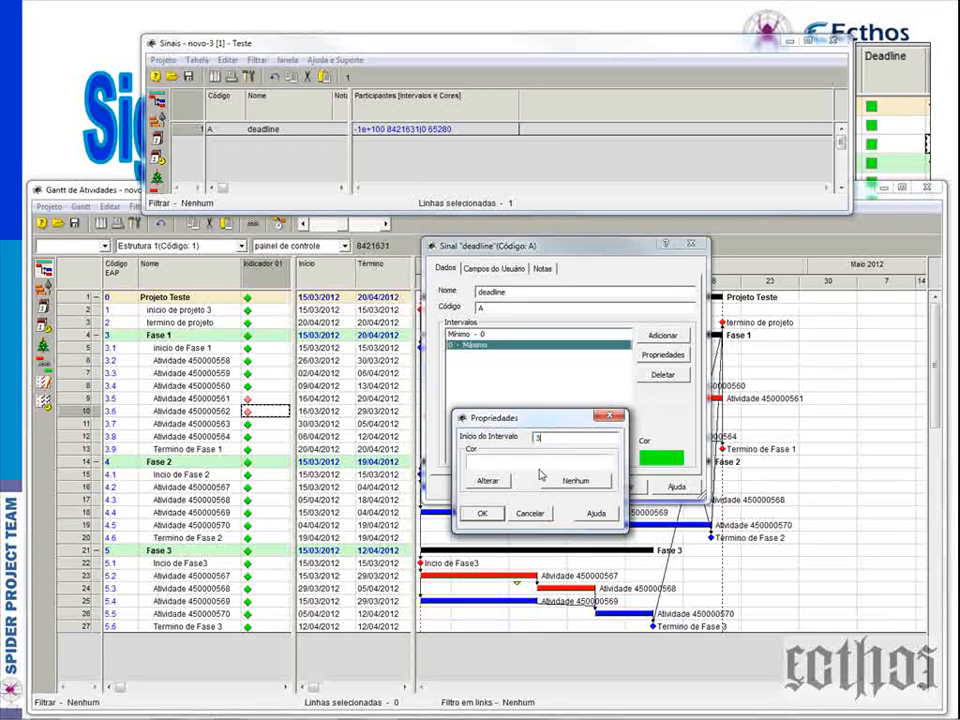
pyautogui.click(482, 513)
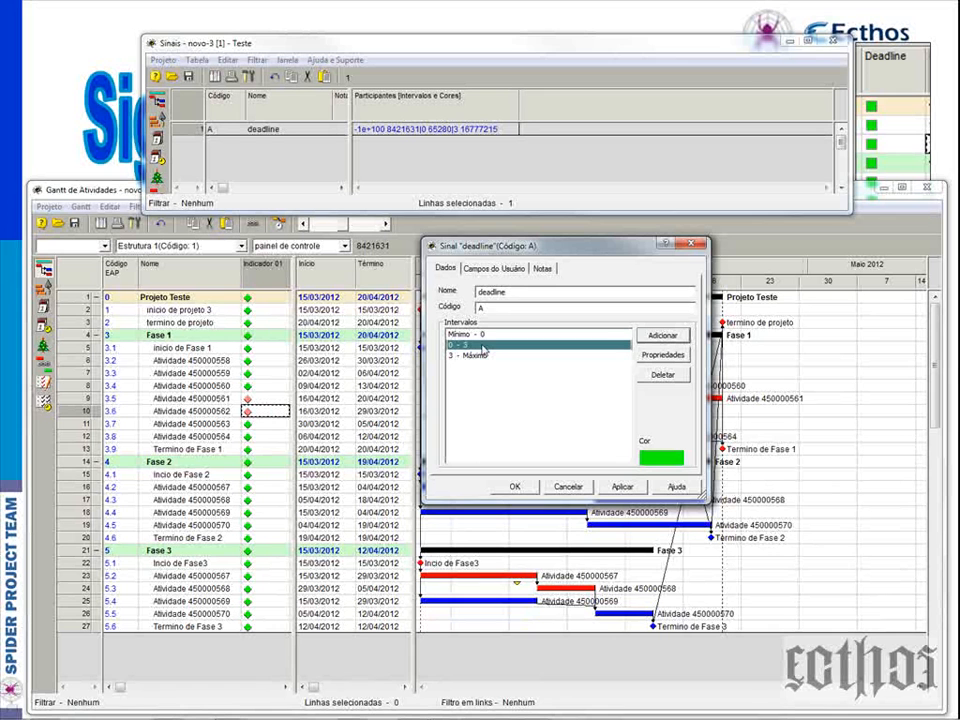
# Set the colour of the deadline signal's 0 - 3 interval to yellow.
pyautogui.click(662, 355)
pyautogui.click(488, 480)
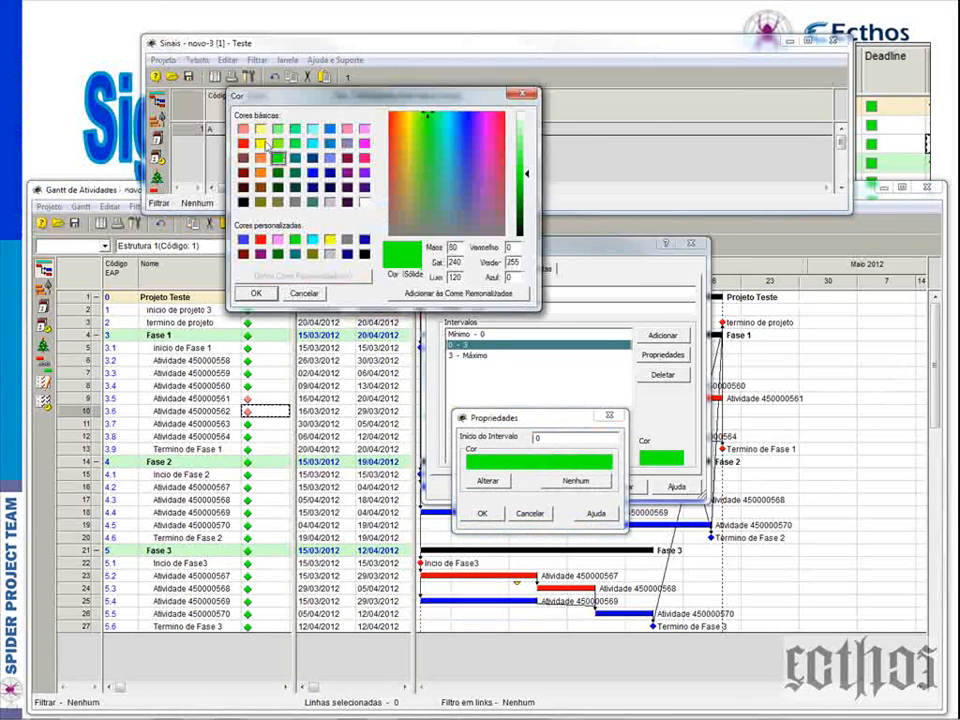
pyautogui.click(260, 143)
pyautogui.click(256, 293)
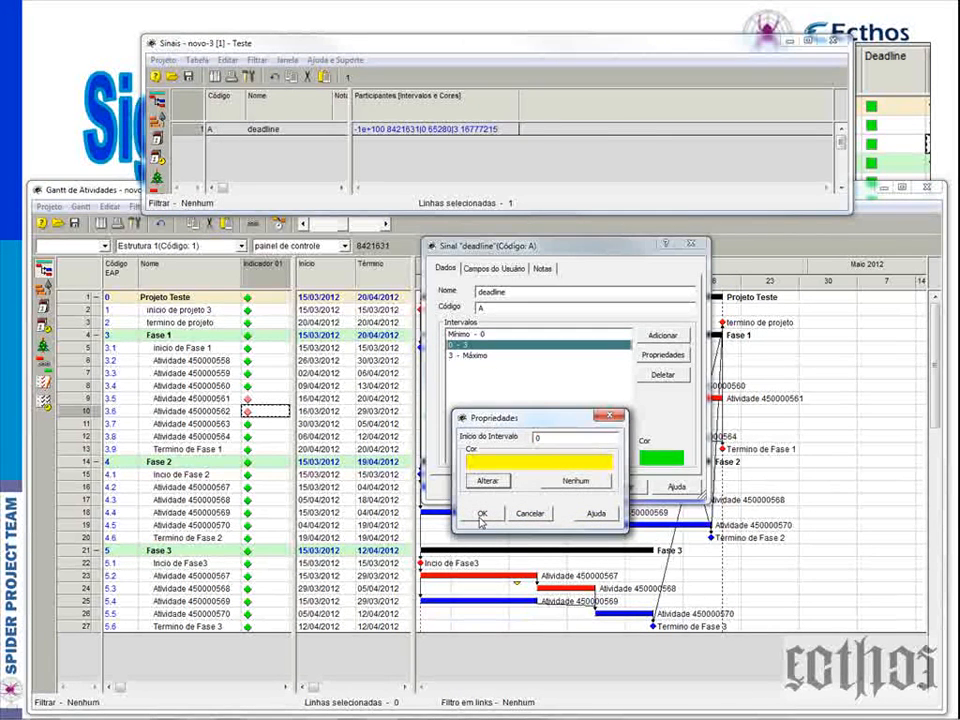
pyautogui.click(482, 513)
# Set the colour of the deadline signal's 3 - Máximo interval to green.
pyautogui.click(475, 357)
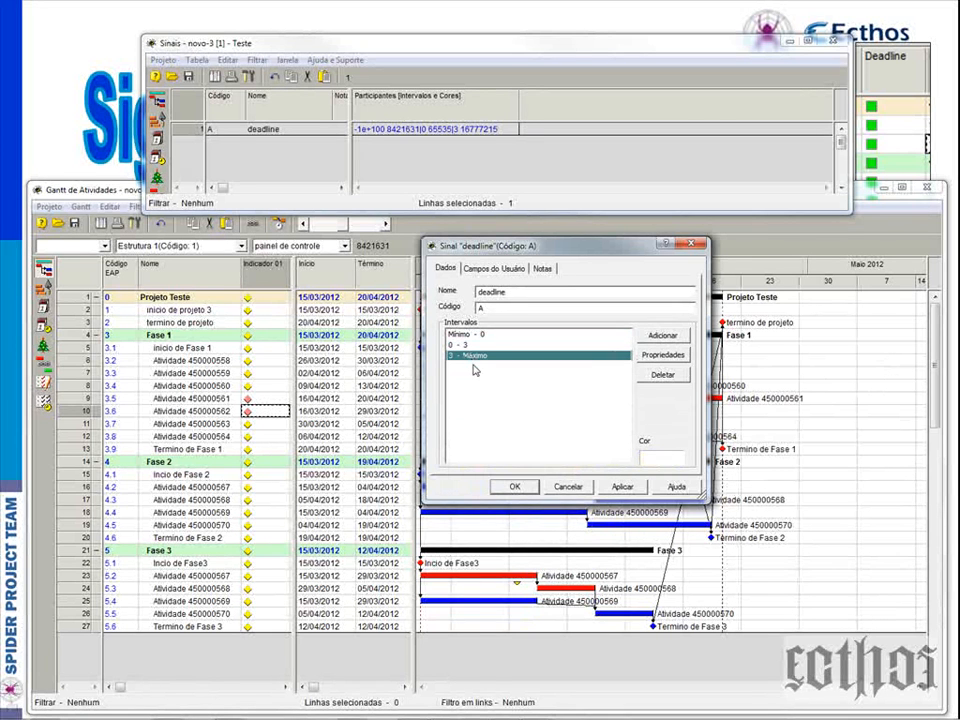
pyautogui.click(643, 356)
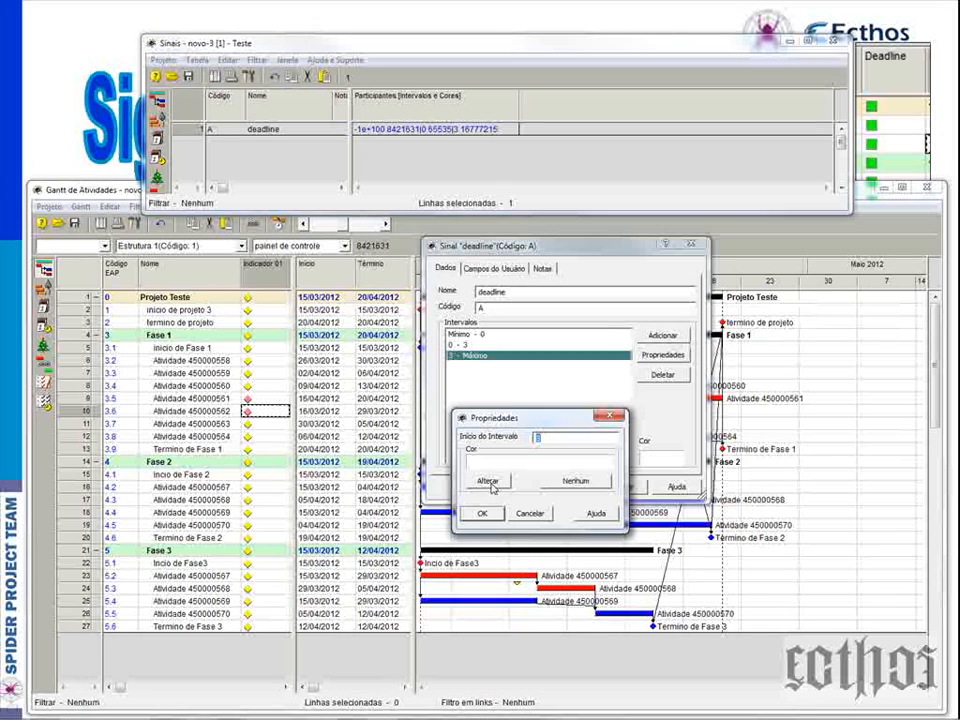
pyautogui.click(488, 481)
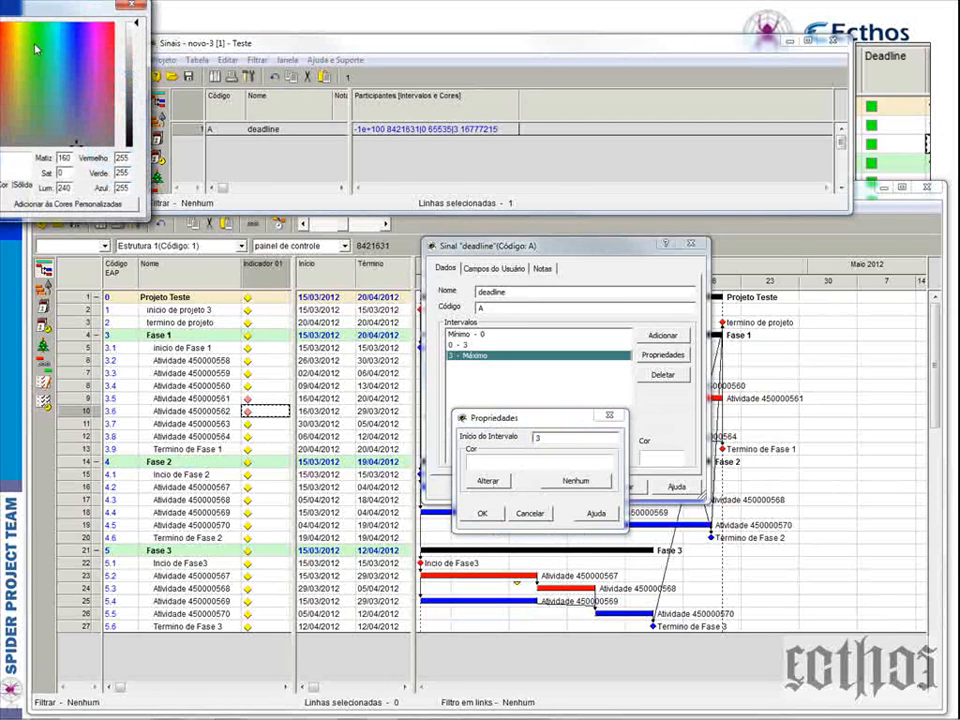
pyautogui.moveTo(40, 12); pyautogui.dragTo(370, 63)
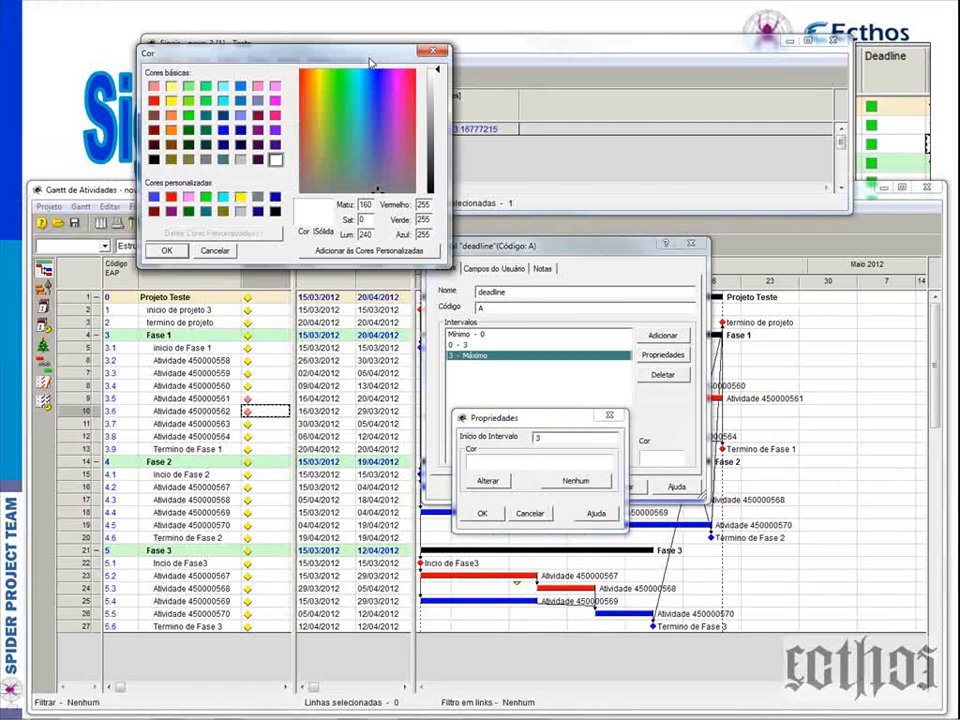
pyautogui.click(188, 115)
pyautogui.click(167, 250)
pyautogui.click(482, 513)
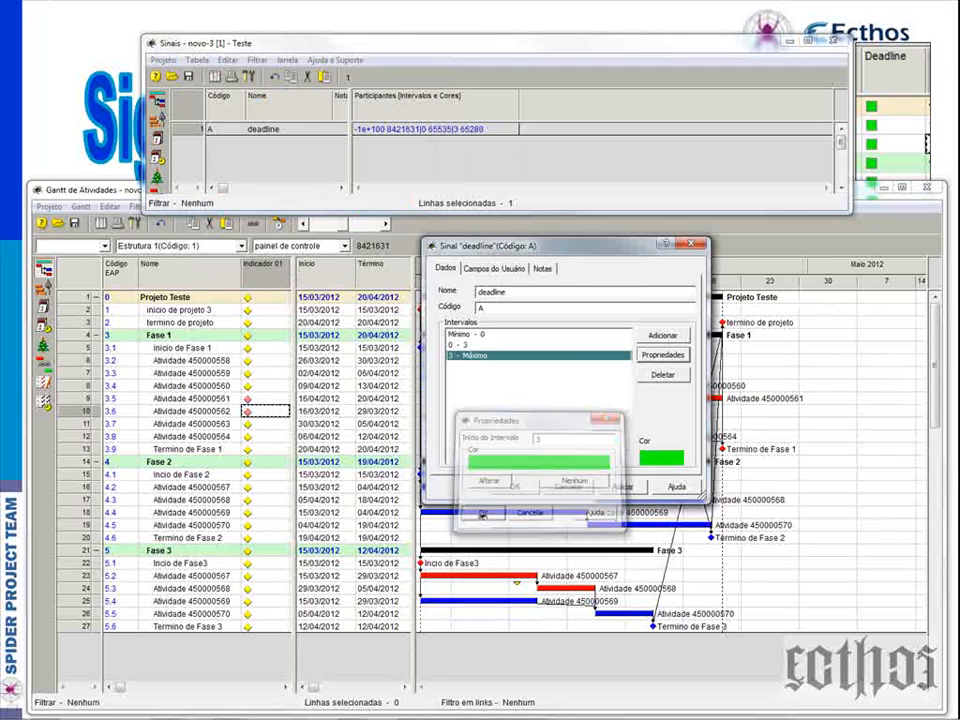
# Review the colours of the deadline signal's three intervals and close its properties.
pyautogui.click(471, 345)
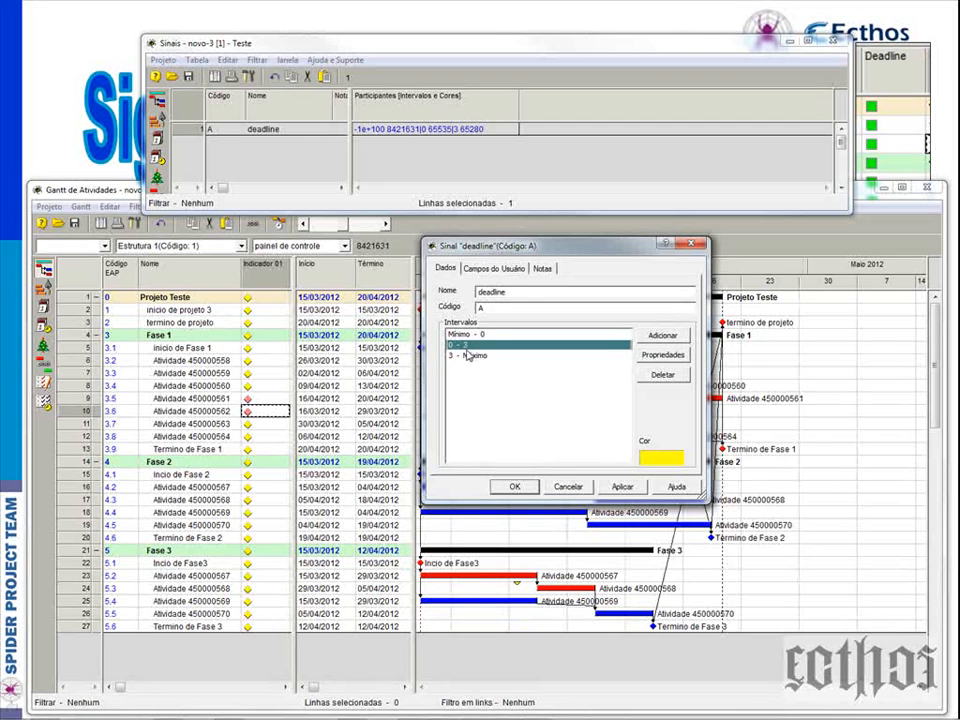
pyautogui.click(466, 356)
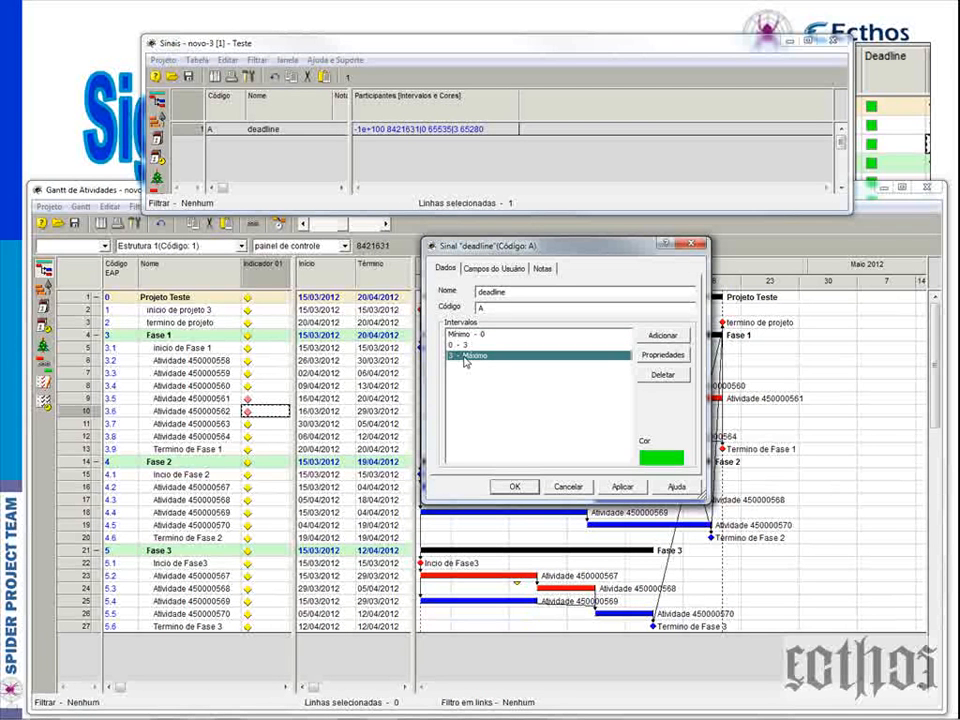
pyautogui.click(466, 337)
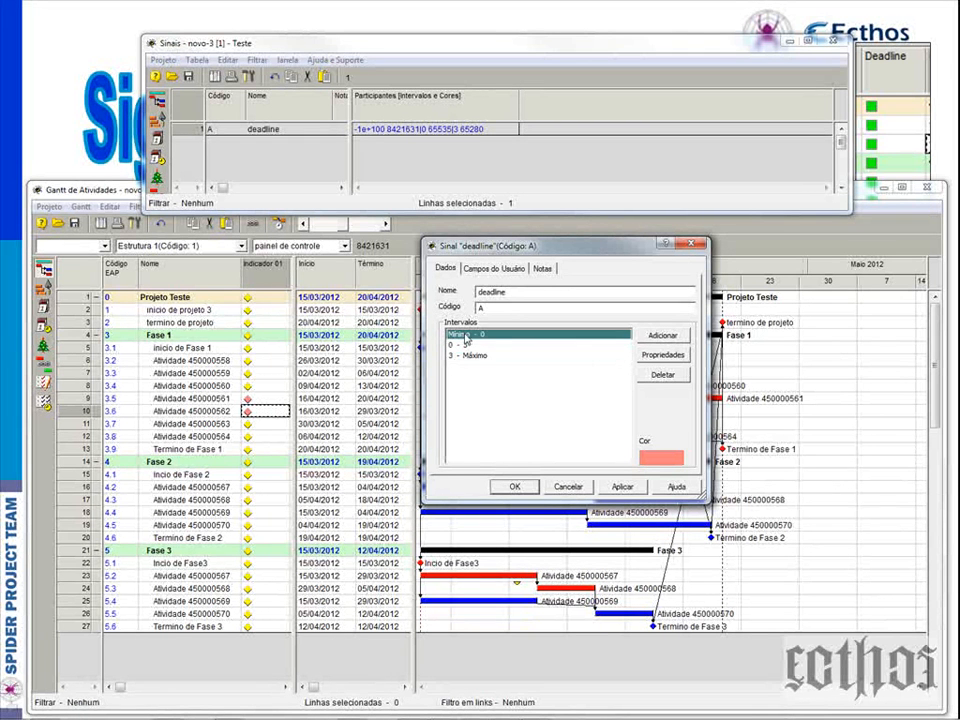
pyautogui.press('Escape')
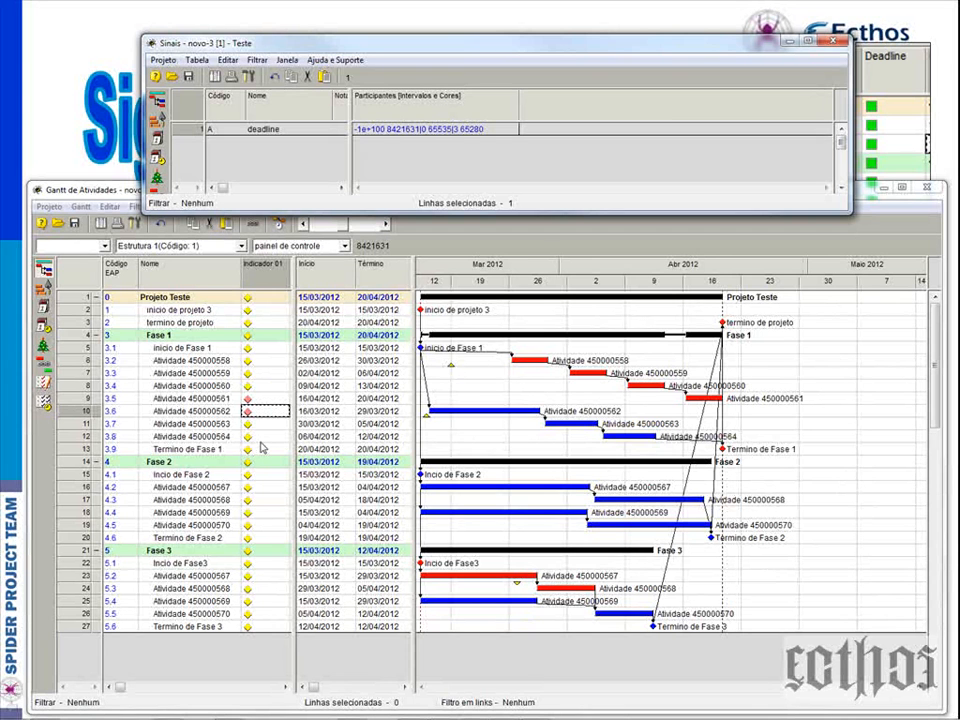
# Review the 0 - 3 interval and its colour in the deadline signal's properties, closing them without changes.
pyautogui.rightClick(182, 131)
pyautogui.click(201, 140)
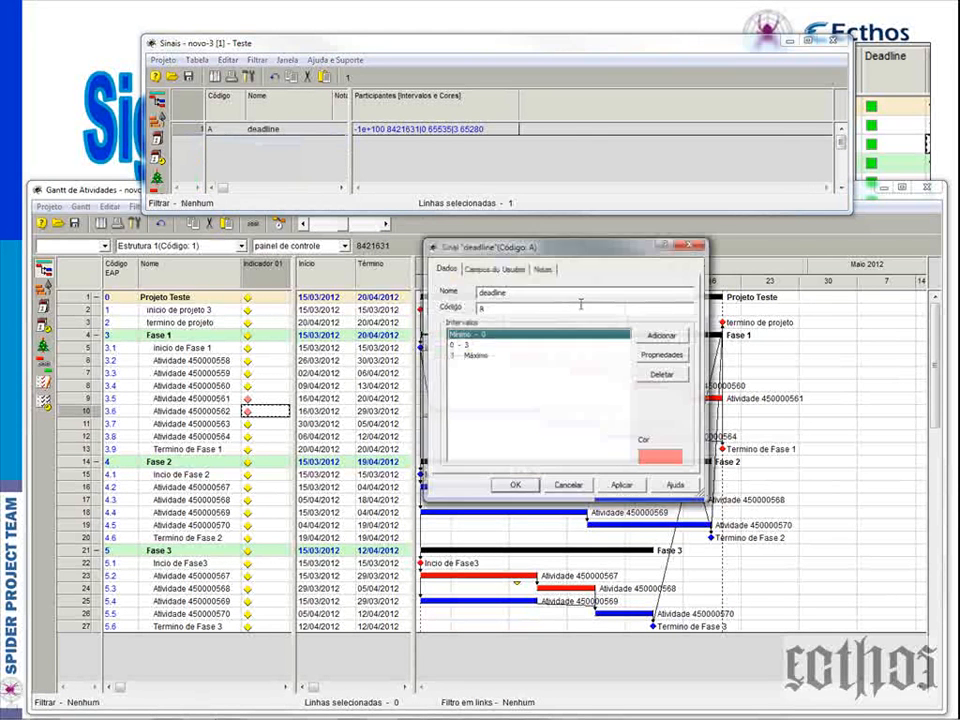
pyautogui.click(469, 346)
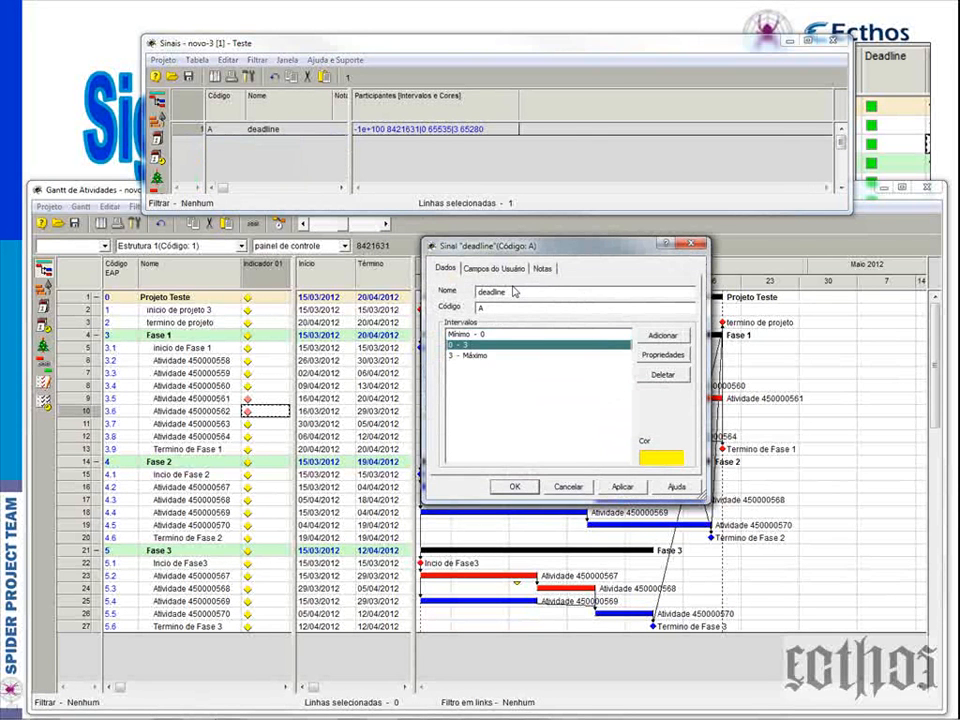
pyautogui.moveTo(522, 246); pyautogui.dragTo(592, 241)
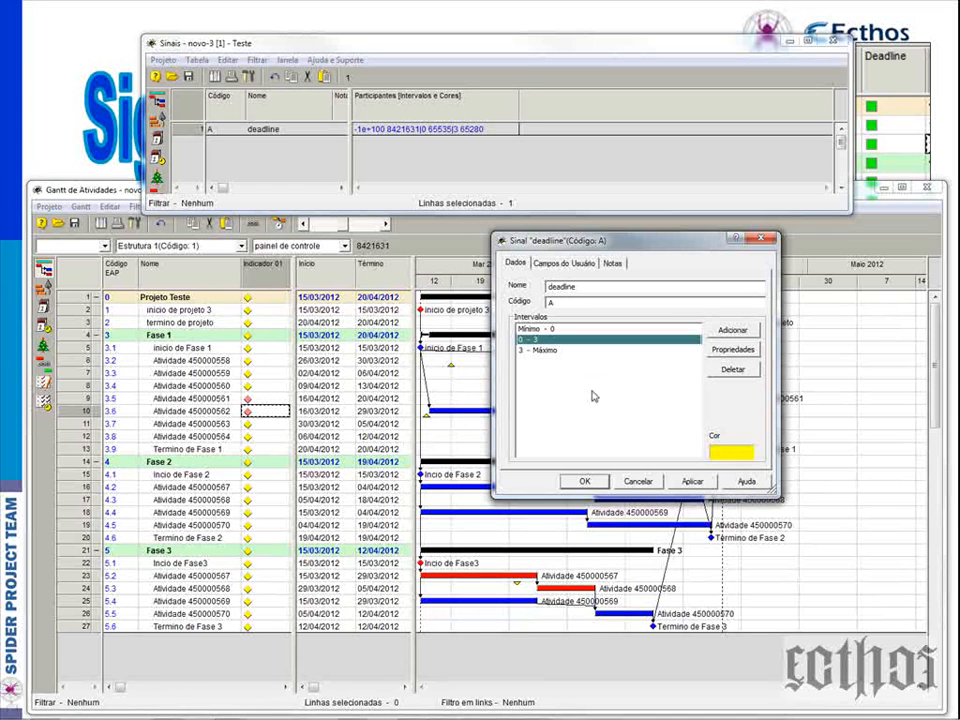
pyautogui.click(763, 240)
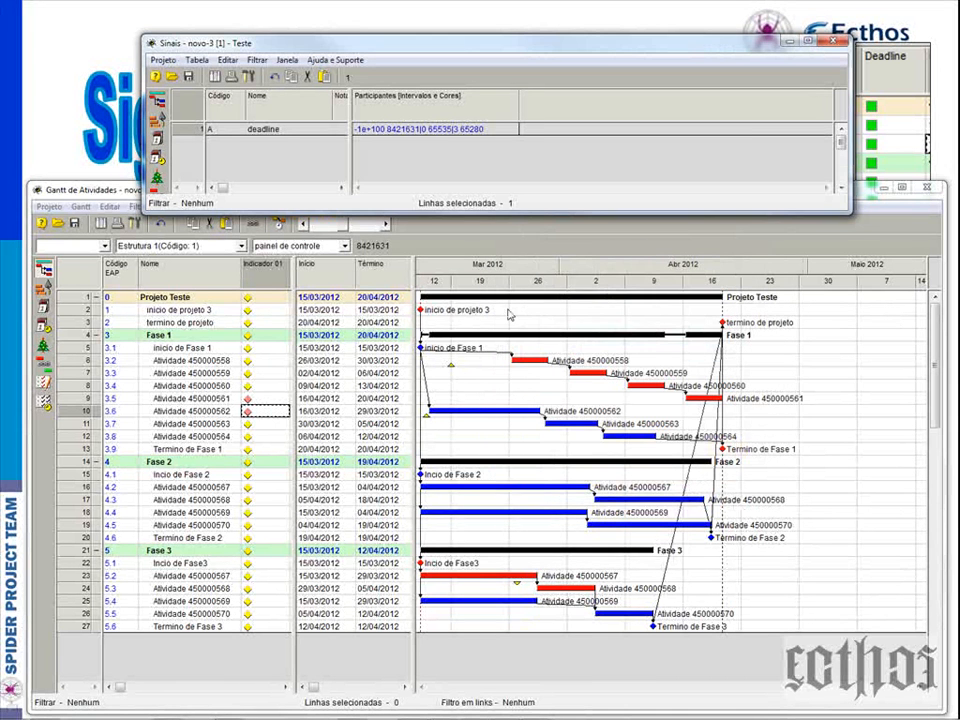
# Expose the Deadline column in the activities Gantt and examine the "definicao de ind 01" formula without changing it.
pyautogui.click(509, 315)
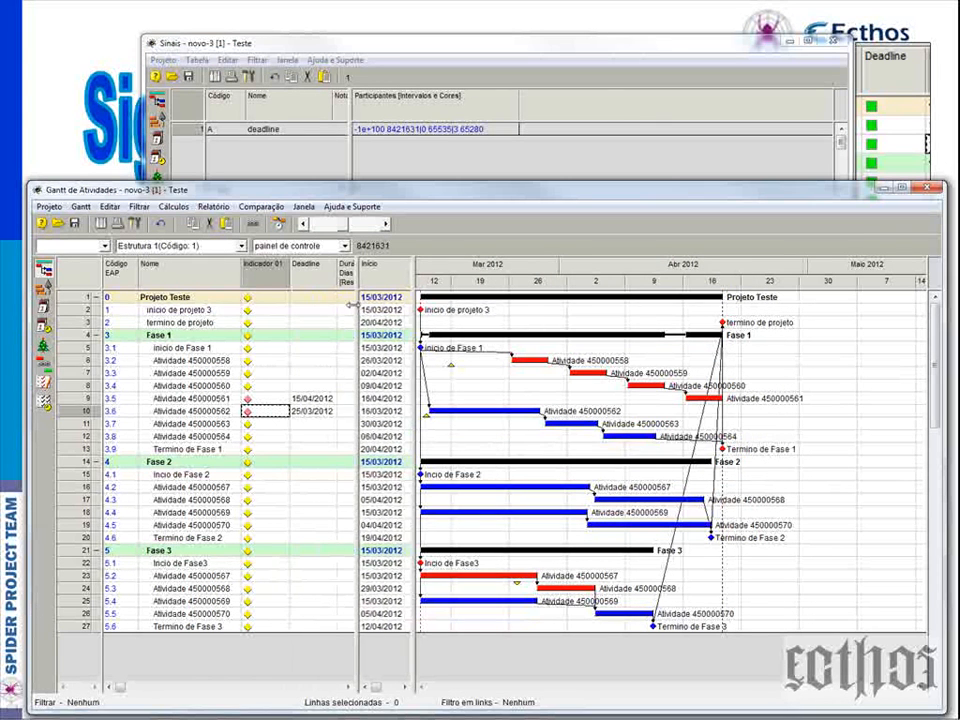
pyautogui.click(314, 399)
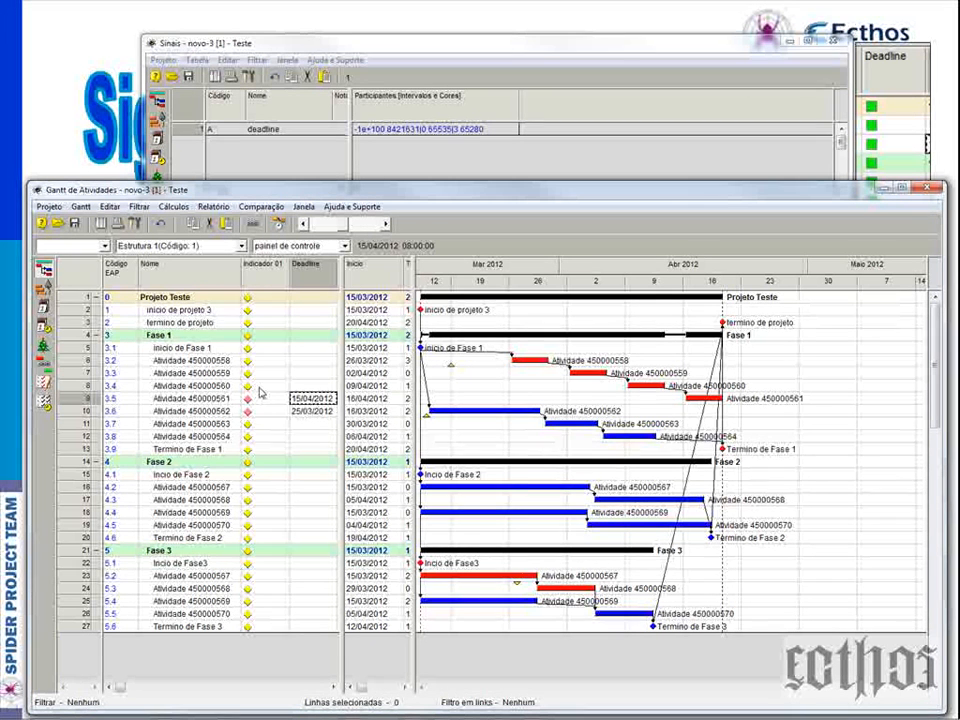
pyautogui.click(109, 206)
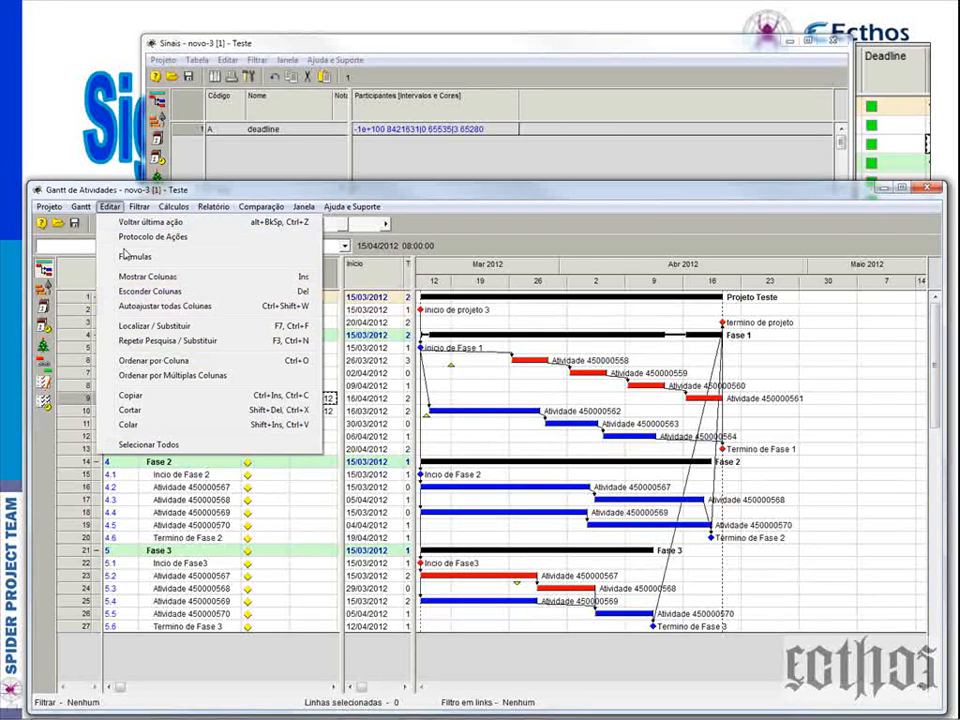
pyautogui.click(124, 257)
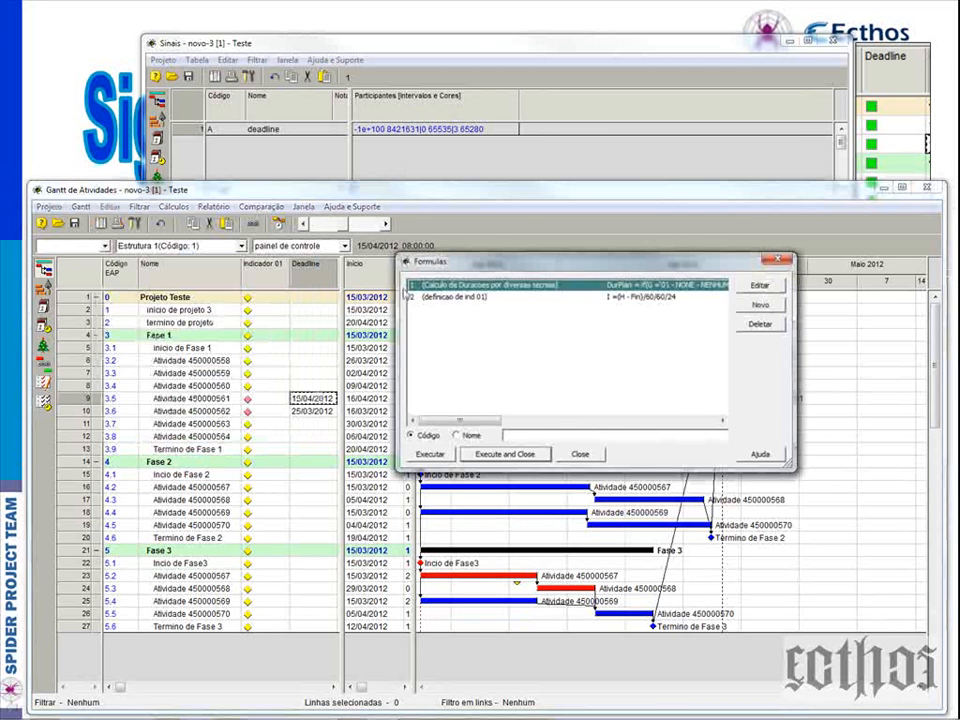
pyautogui.click(440, 296)
pyautogui.click(760, 285)
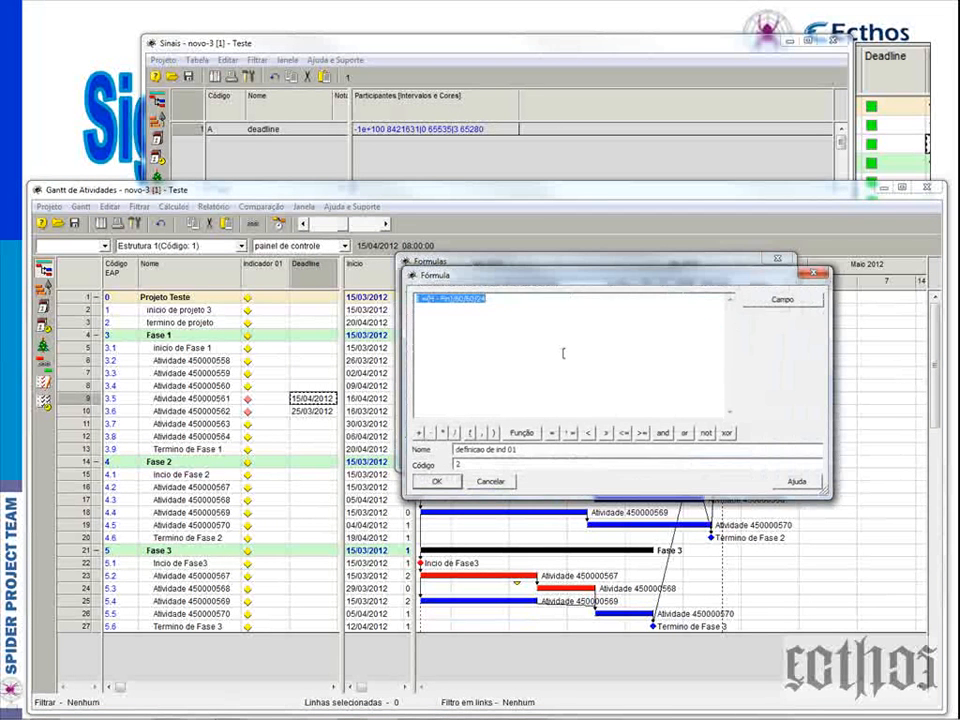
pyautogui.click(519, 294)
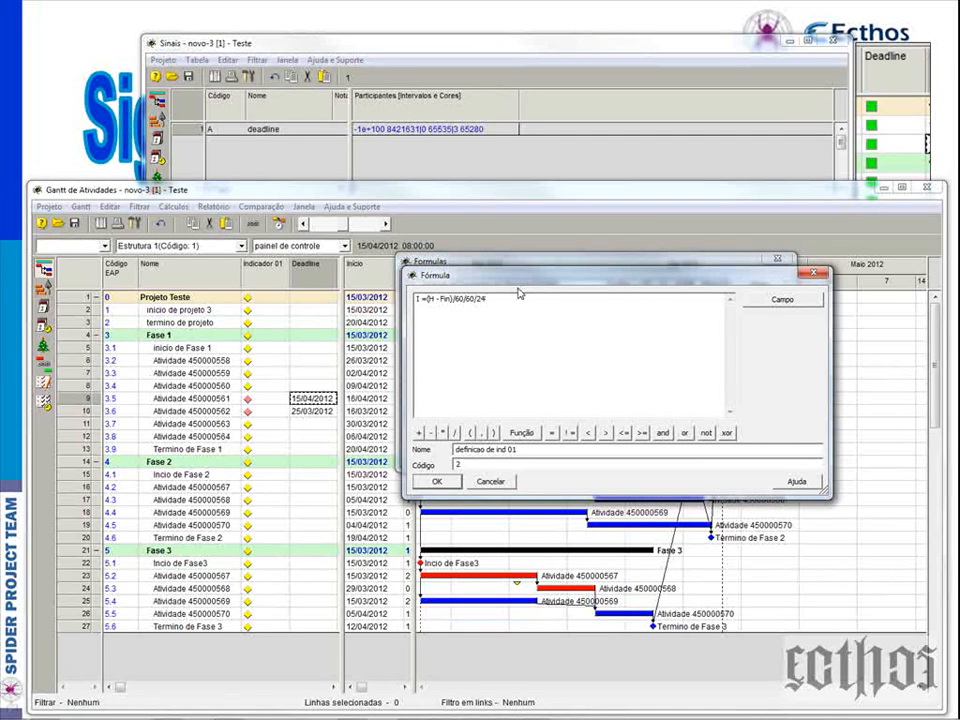
pyautogui.click(487, 487)
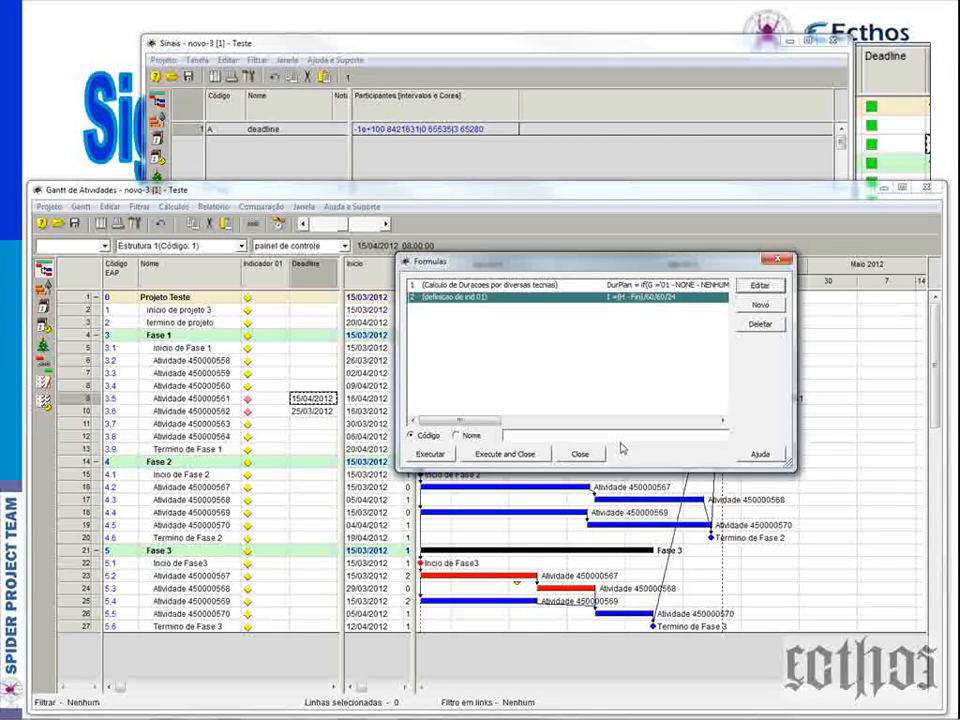
pyautogui.click(578, 452)
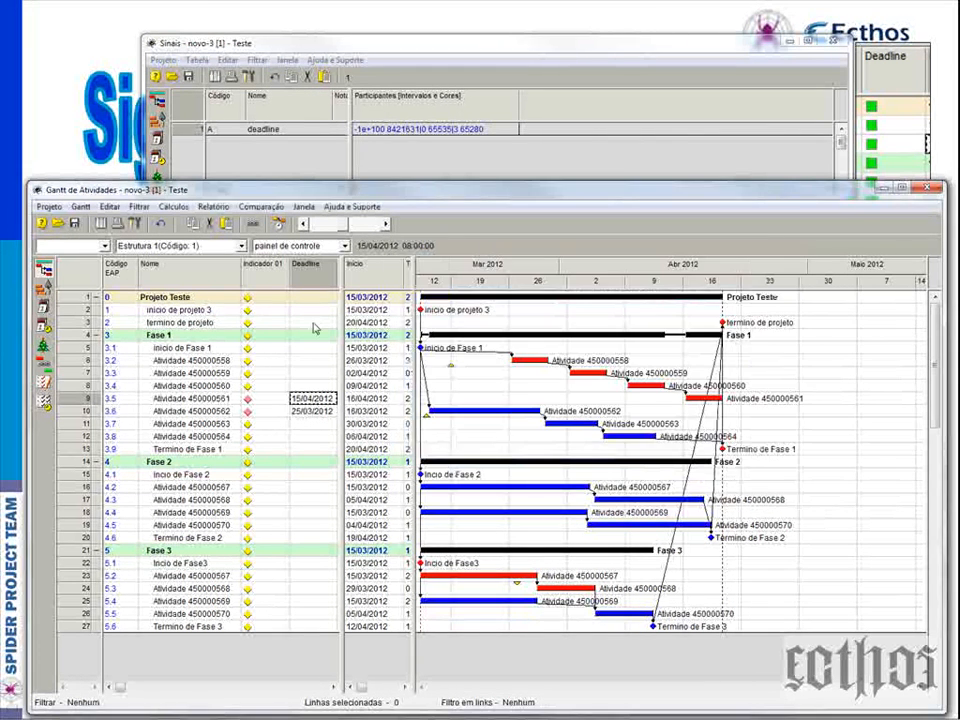
# Set the deadline of activity 3.6, Atividade 450000562, to 28/03/2012.
pyautogui.click(327, 412)
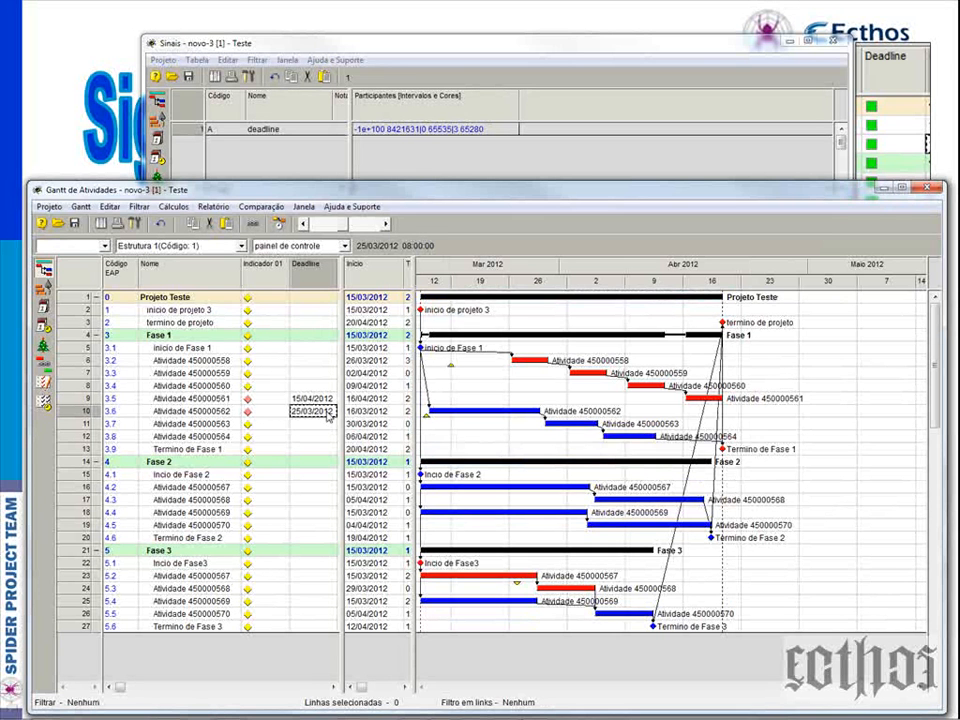
pyautogui.click(327, 412)
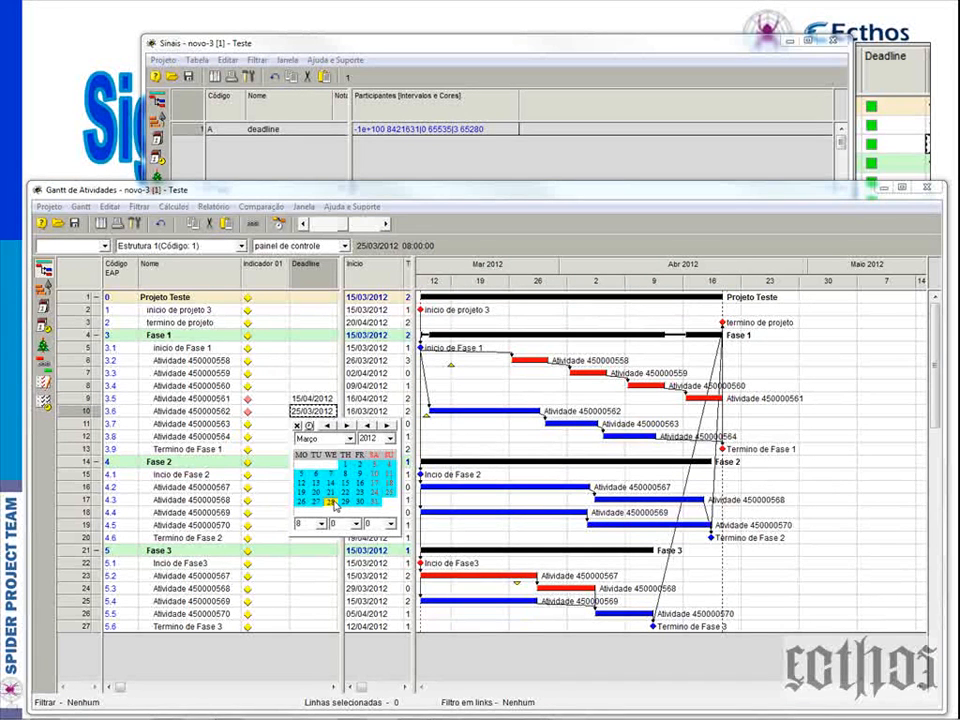
pyautogui.click(334, 506)
pyautogui.click(313, 487)
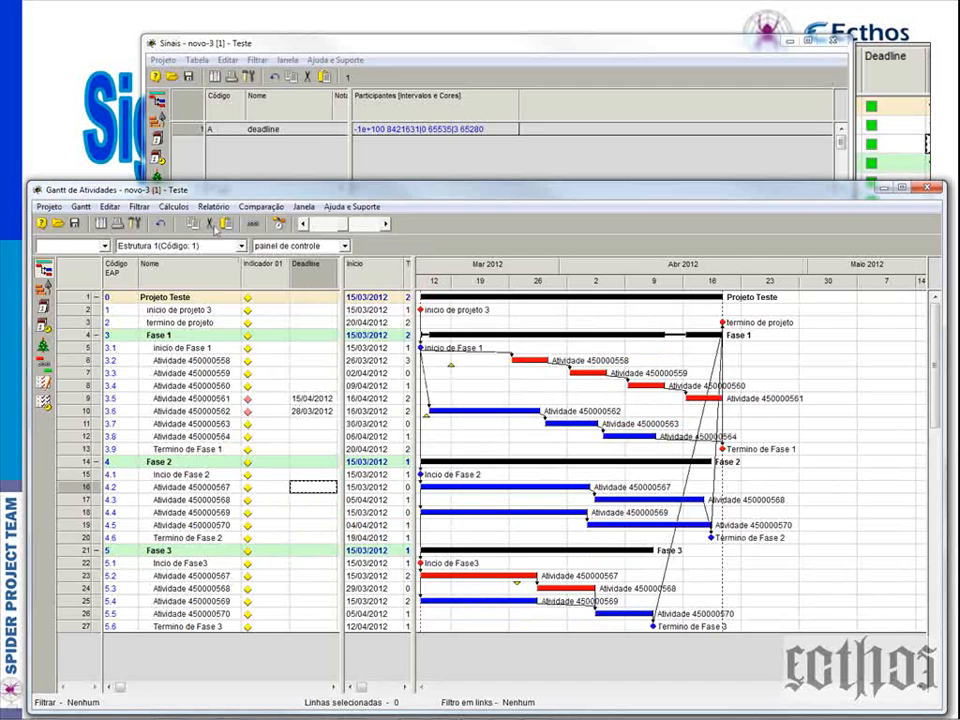
# Run the "definicao de ind 01" formula to recalculate Indicador 01 and close the formula list.
pyautogui.click(213, 228)
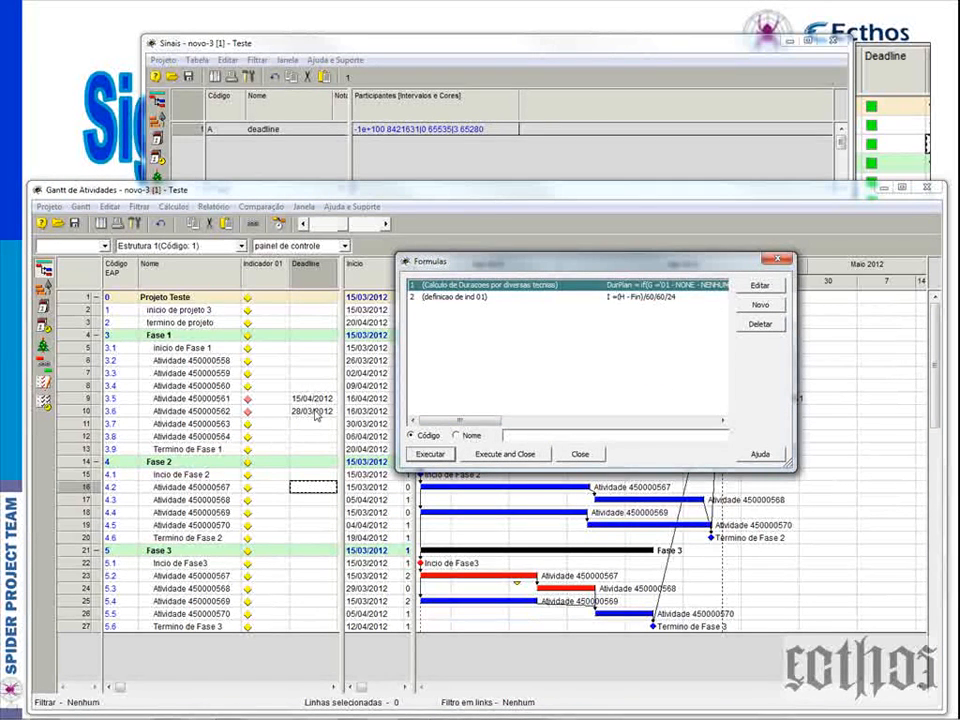
pyautogui.click(460, 297)
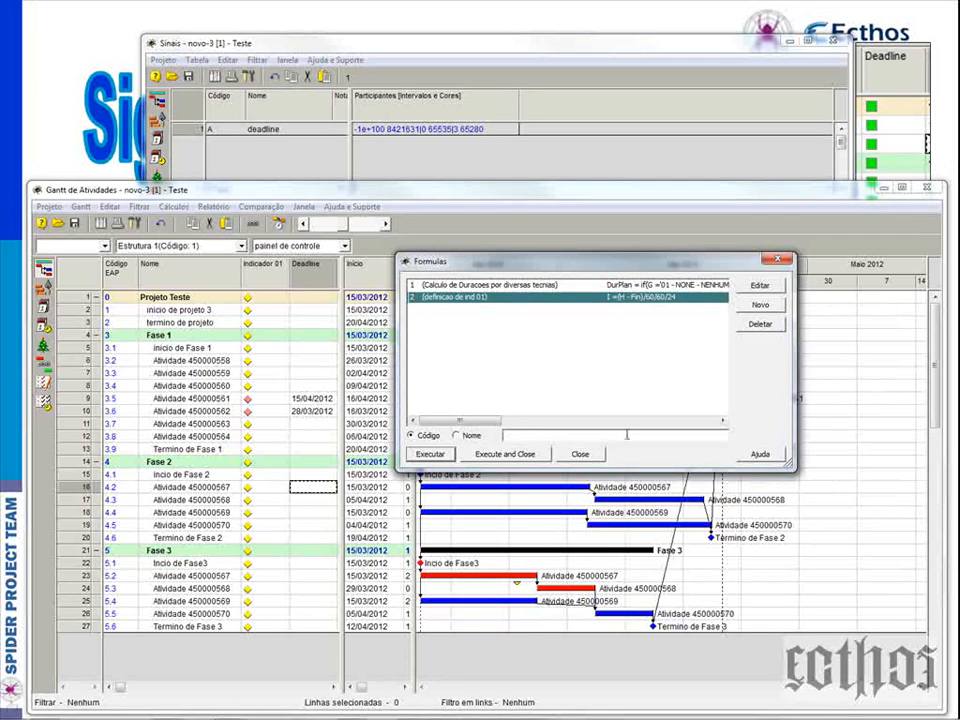
pyautogui.click(580, 454)
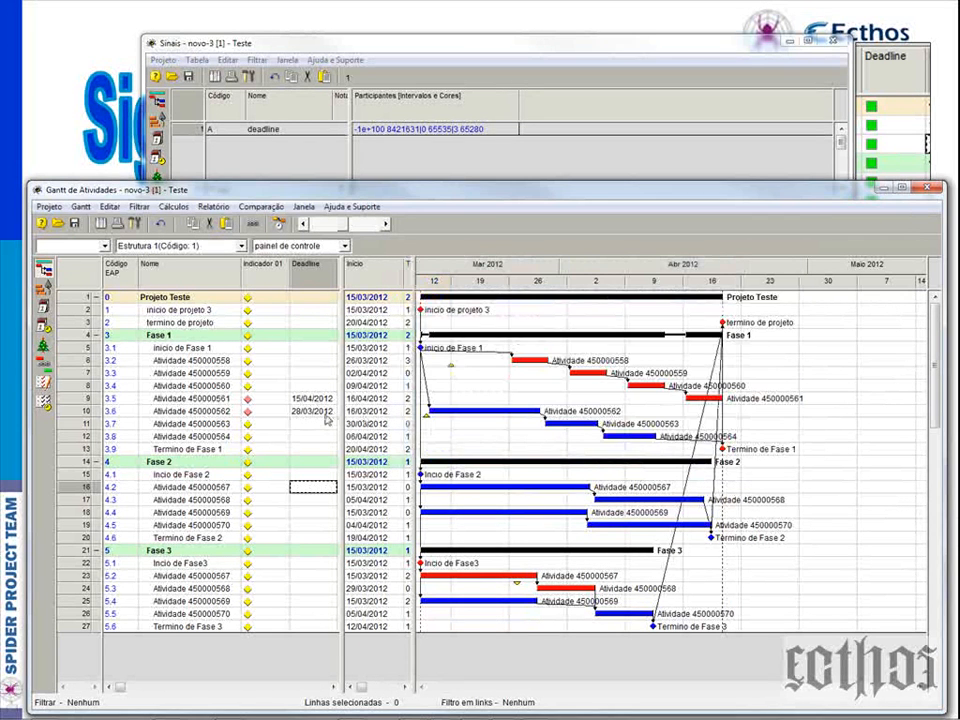
# Set the deadline of activity 3.6, Atividade 450000562, to 31/03/2012.
pyautogui.doubleClick(315, 411)
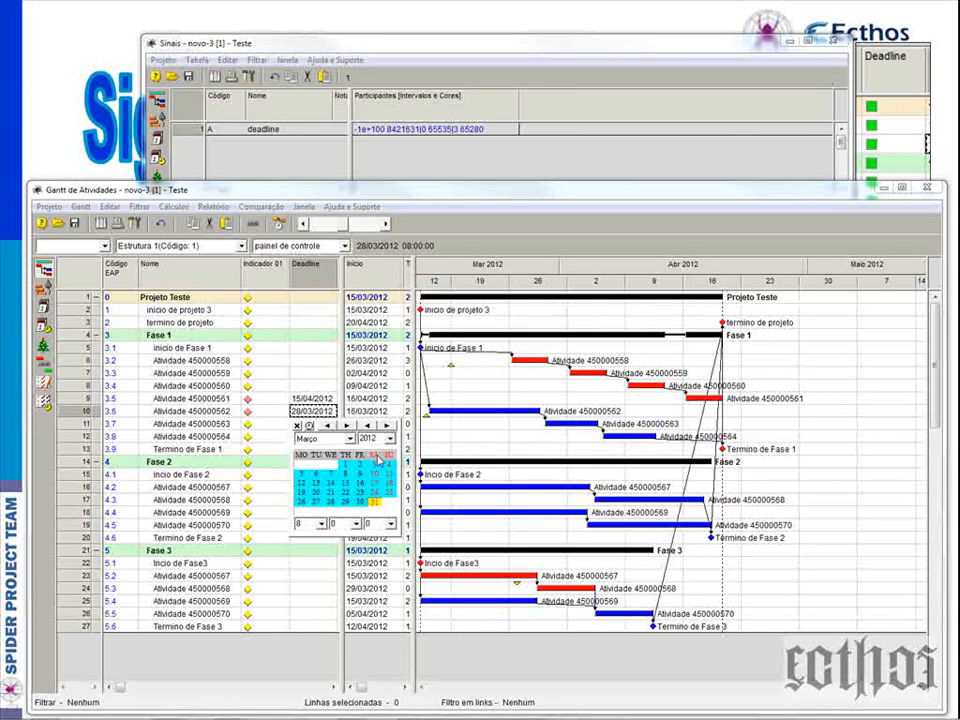
pyautogui.click(375, 508)
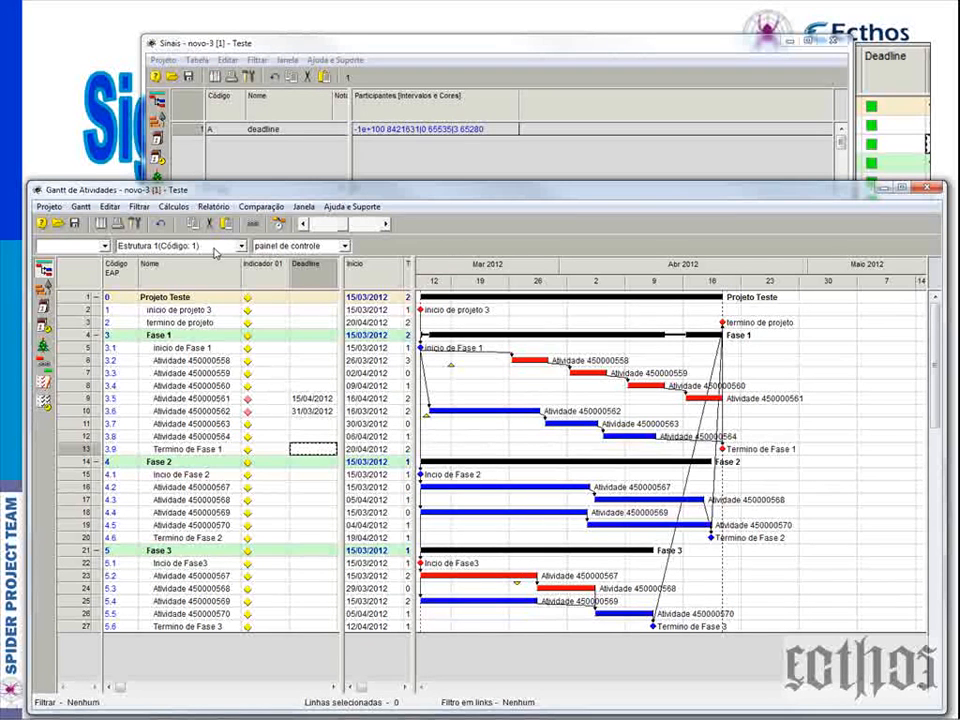
# Try to recalculate Indicador 01 from the formula list and close the list.
pyautogui.click(105, 207)
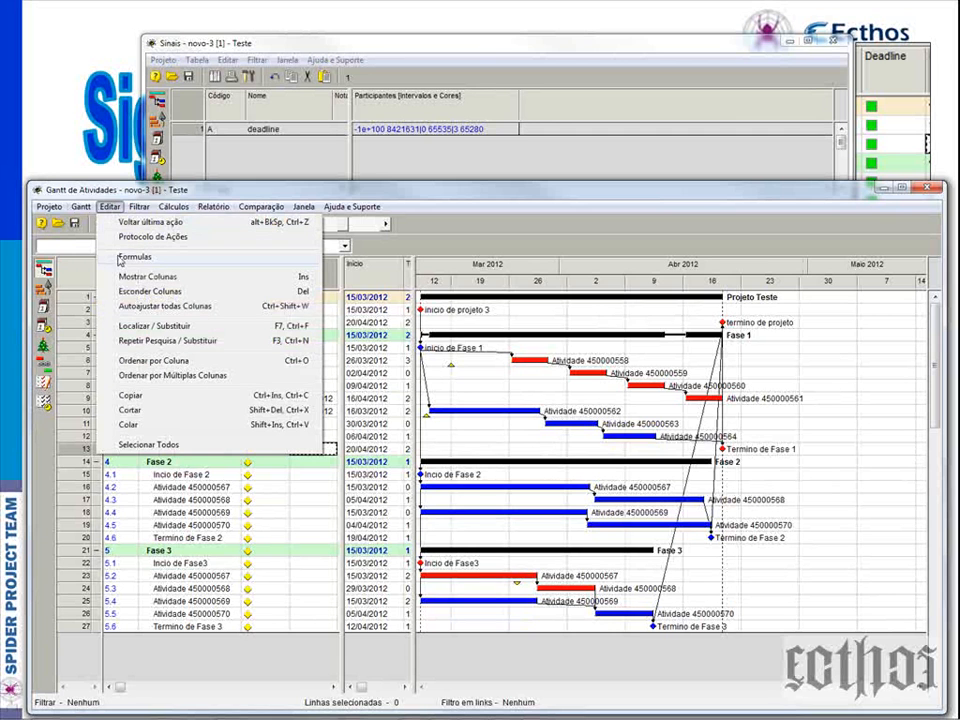
pyautogui.click(120, 258)
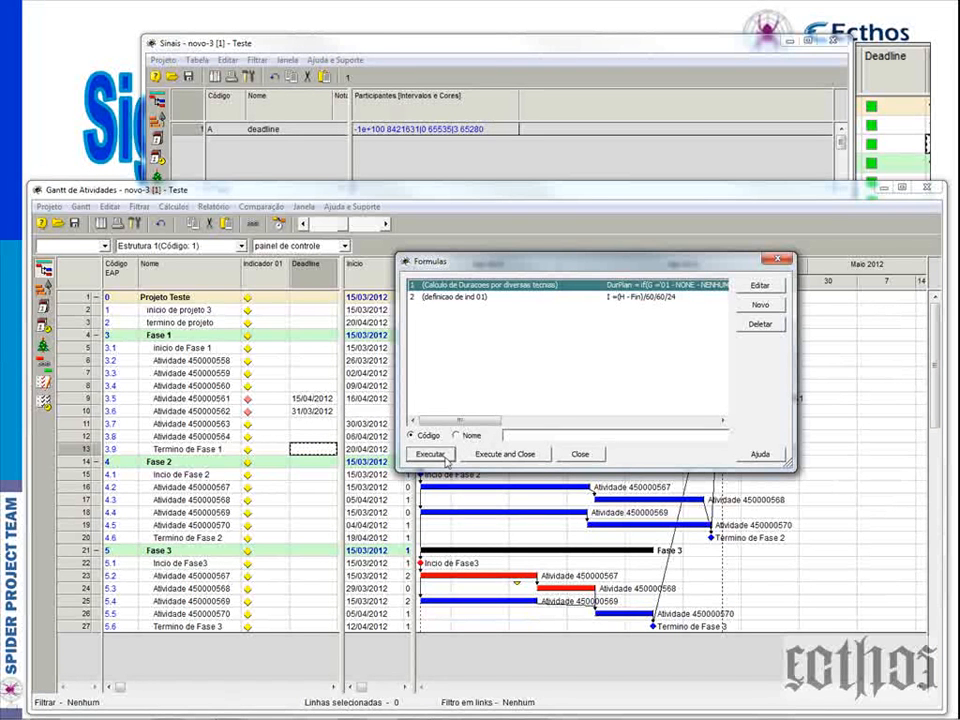
pyautogui.click(778, 259)
# Widen the dates table to show the Término column and compare activity 3.6's finish date with its deadline and indicator.
pyautogui.click(278, 412)
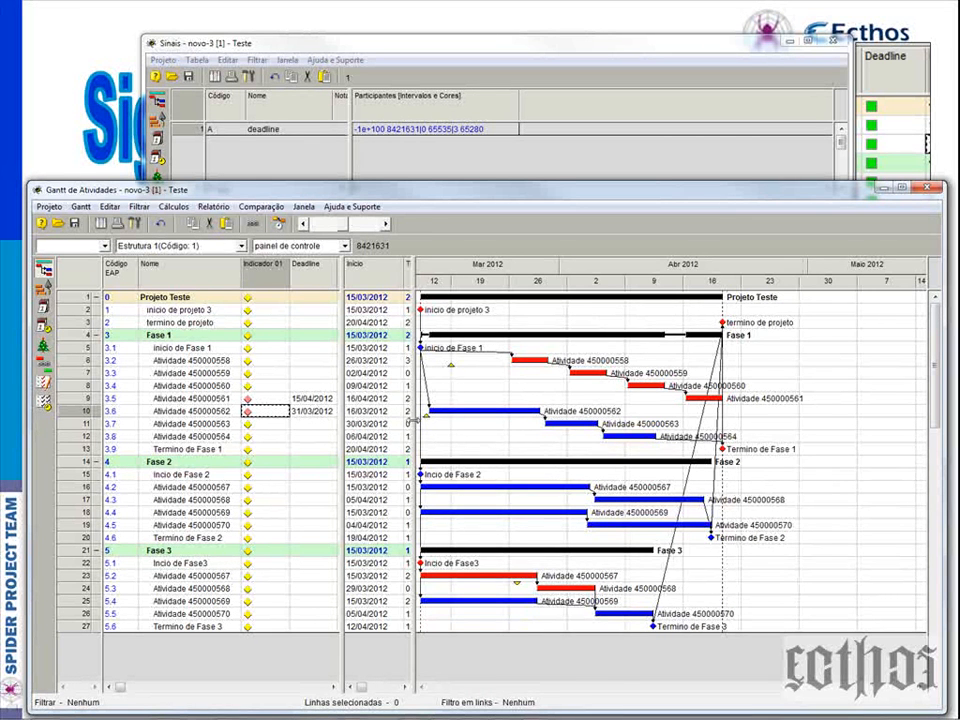
pyautogui.moveTo(416, 418); pyautogui.dragTo(458, 418)
pyautogui.click(433, 414)
pyautogui.click(310, 413)
pyautogui.click(262, 414)
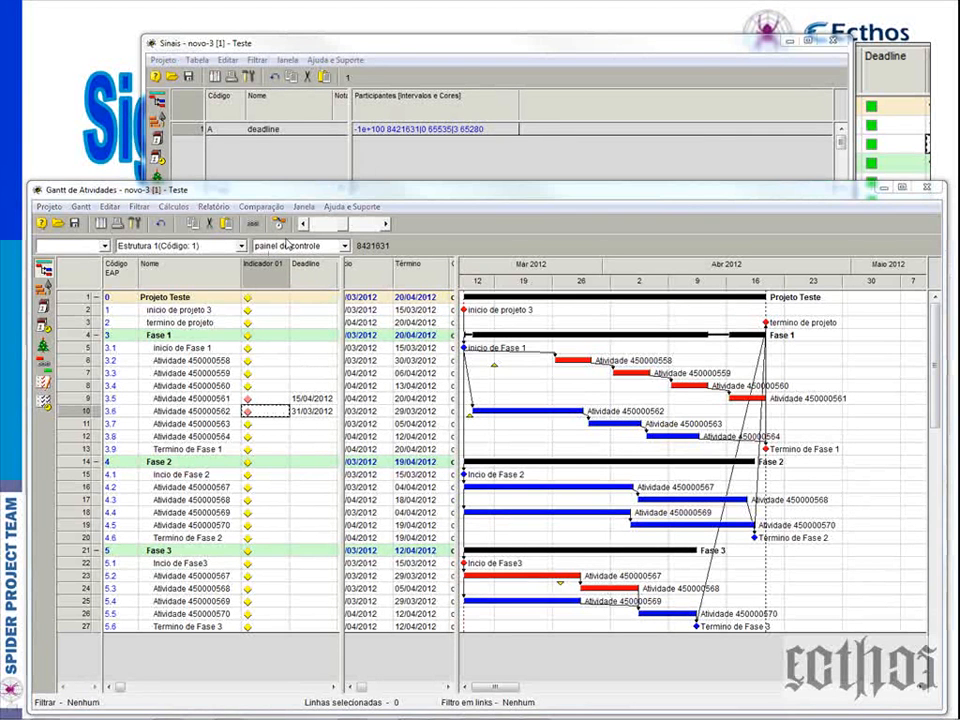
# Execute the "definicao de ind 01" formula so that Indicador 01 reflects the current deadlines, and close the formula list.
pyautogui.click(109, 206)
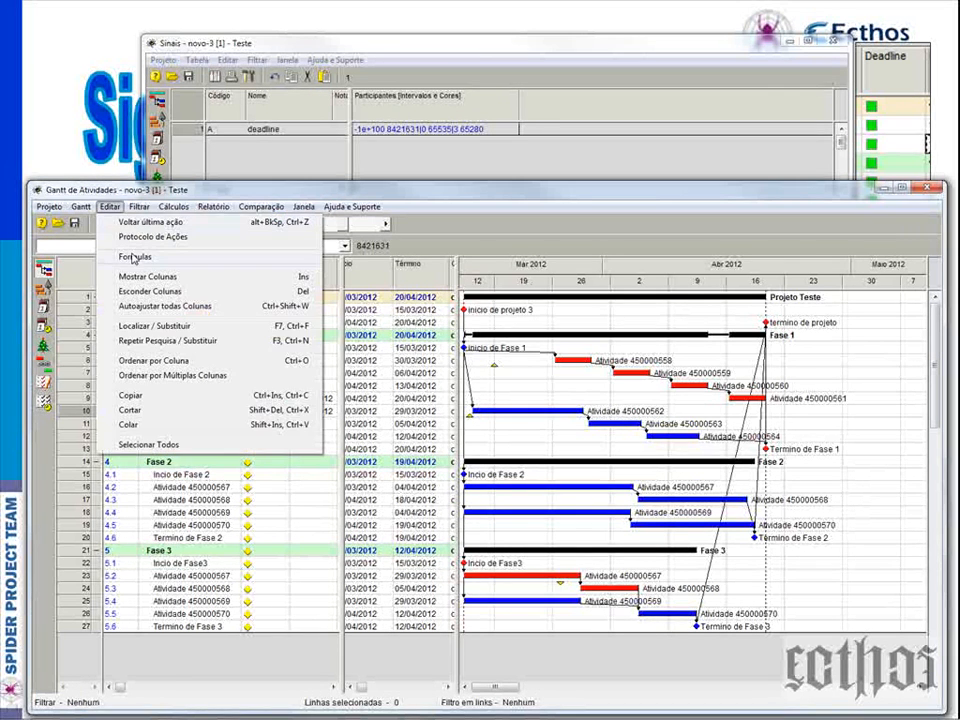
pyautogui.click(134, 257)
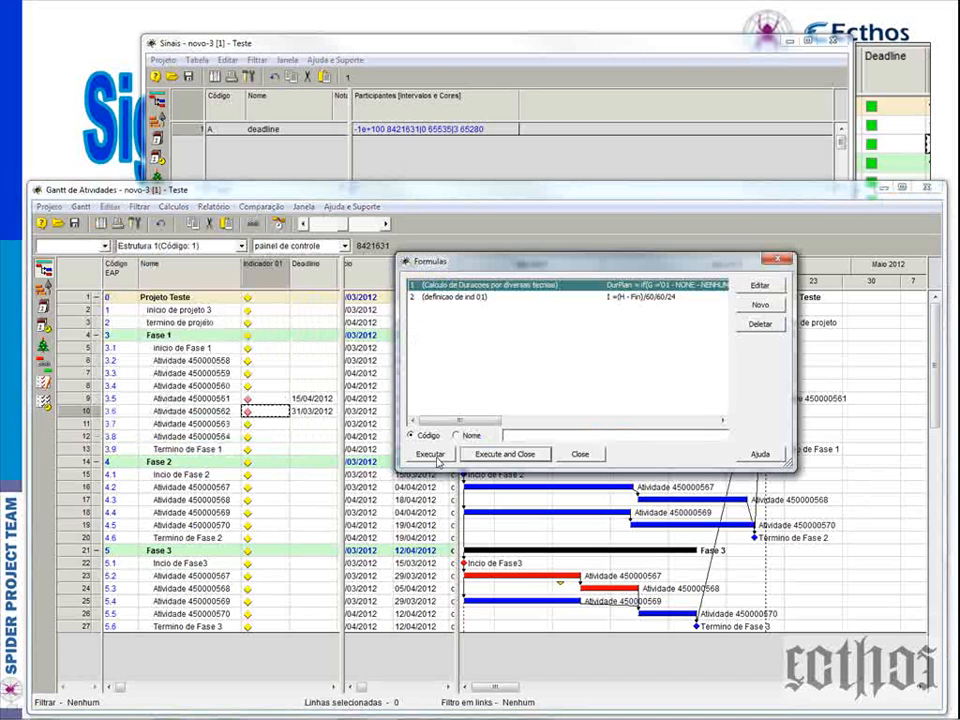
pyautogui.click(455, 298)
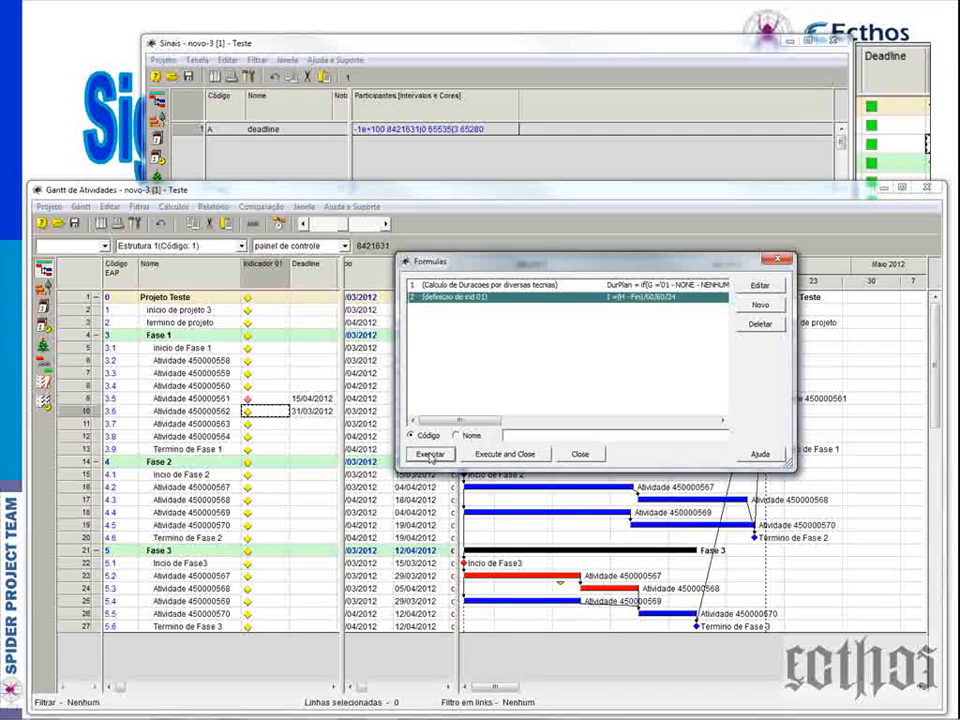
pyautogui.click(779, 260)
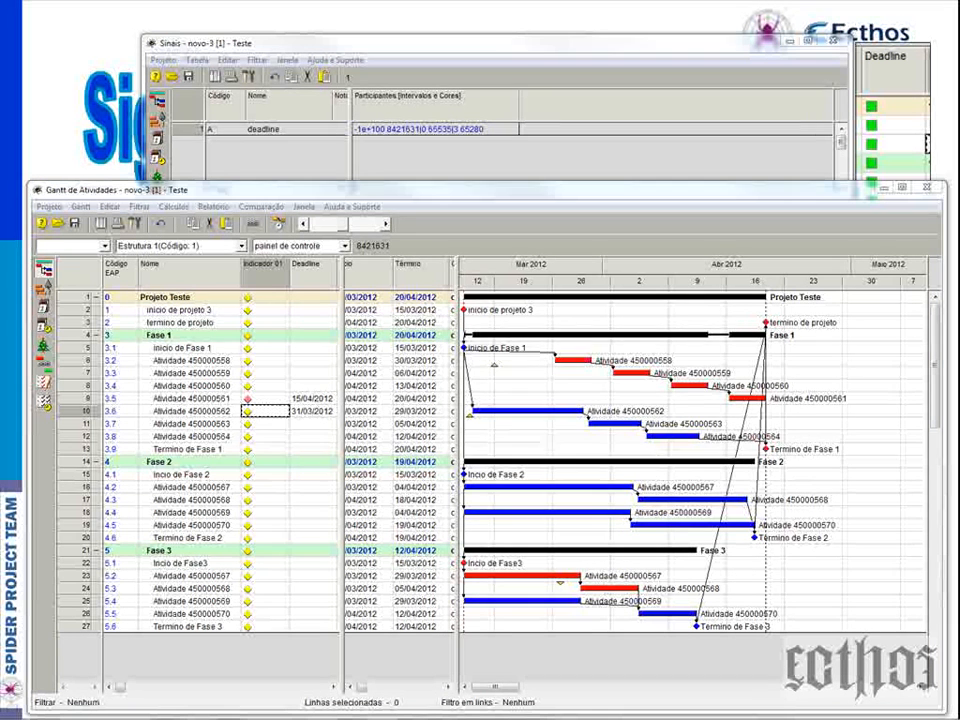
# In the project's formula table, set both automatic execution options of "definicao de ind 01" to Sim and close the table.
pyautogui.hotkey('alt', 'Tab')
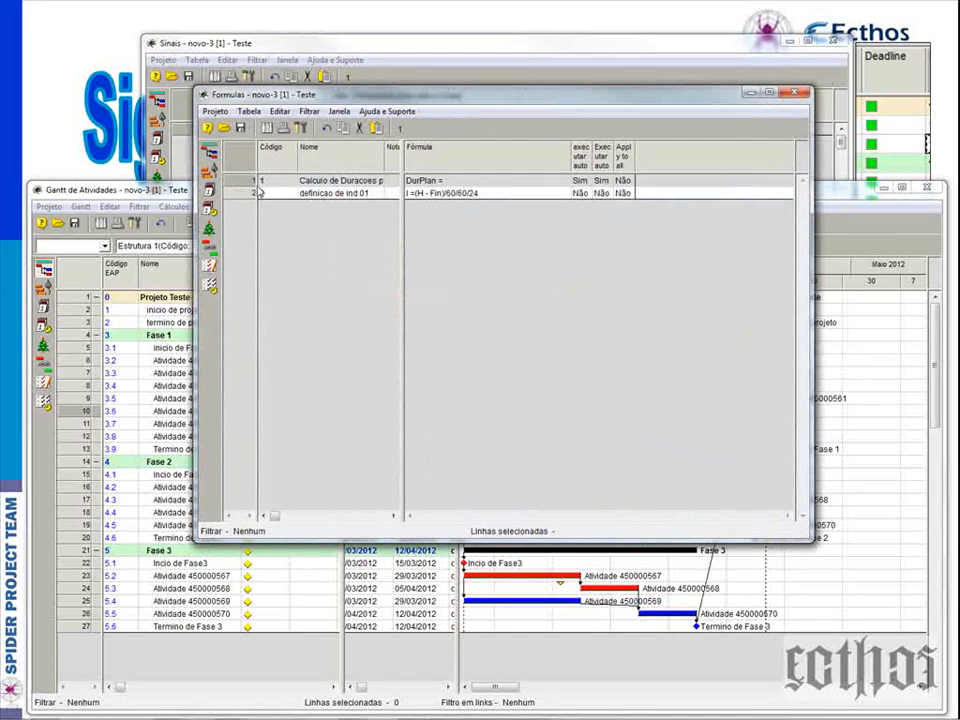
pyautogui.click(584, 196)
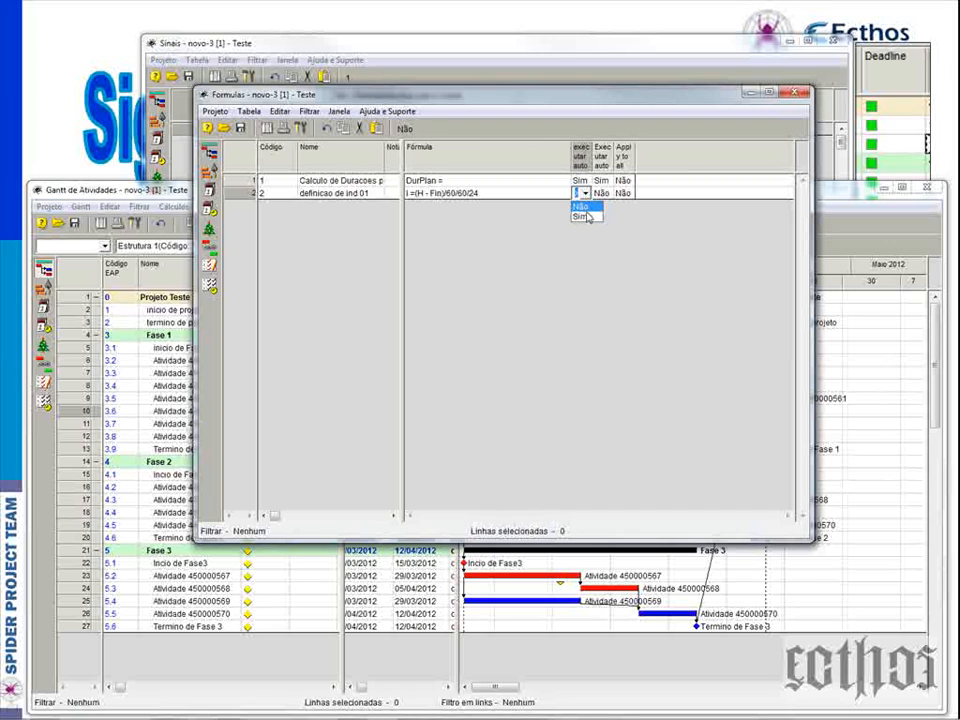
pyautogui.click(582, 216)
pyautogui.click(604, 193)
pyautogui.click(619, 217)
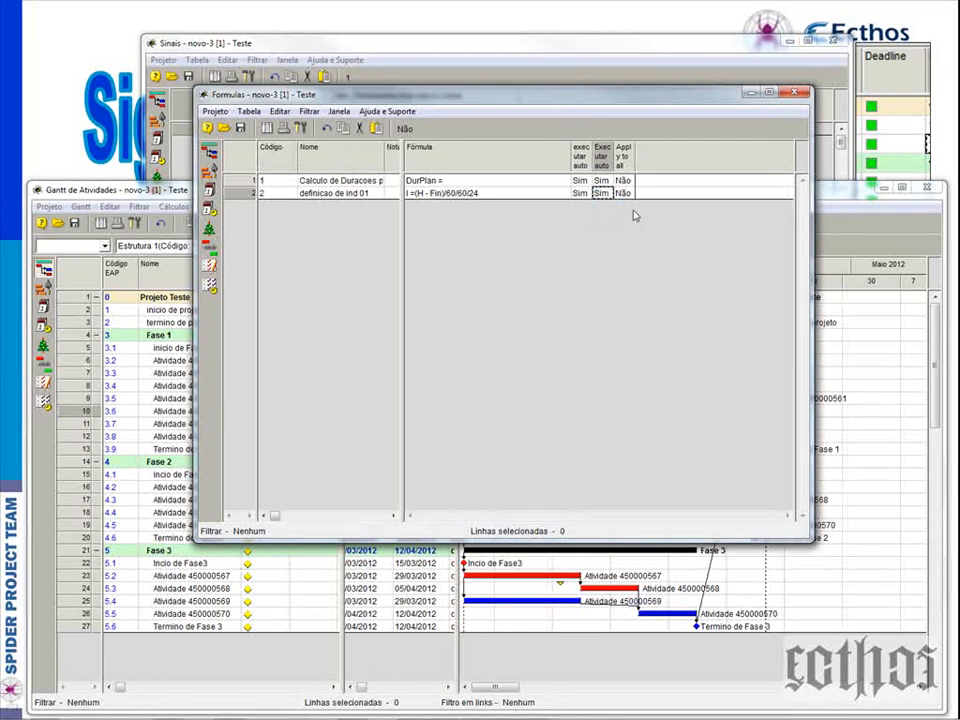
pyautogui.click(796, 93)
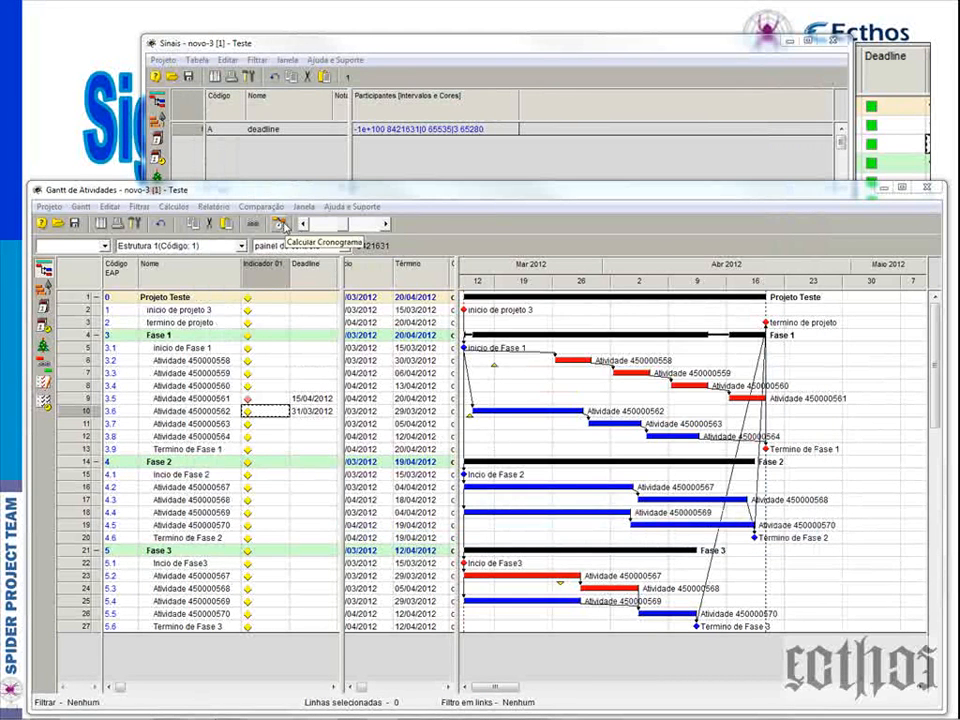
# Recalculate the project schedule and check the finish dates of activities 3.4 and 3.2.
pyautogui.click(284, 227)
pyautogui.click(336, 495)
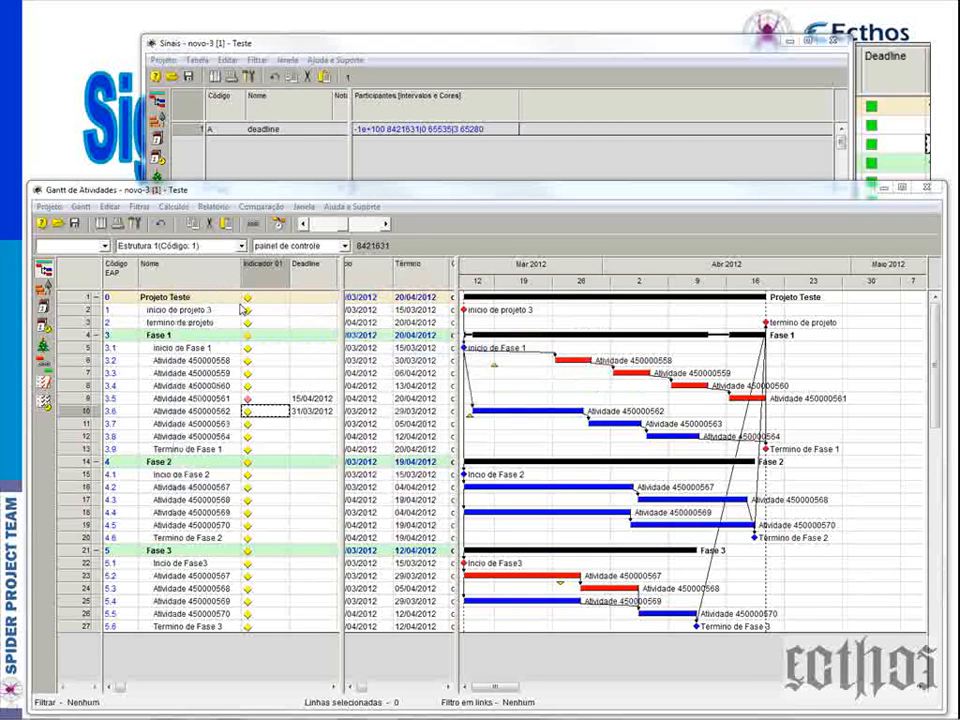
pyautogui.click(420, 395)
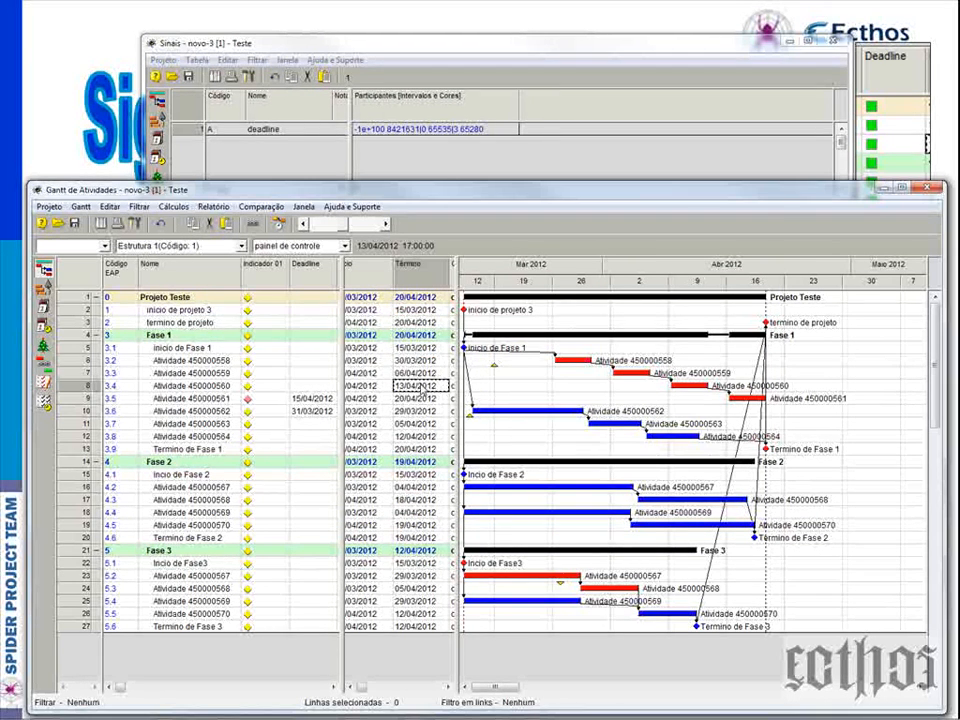
pyautogui.click(418, 360)
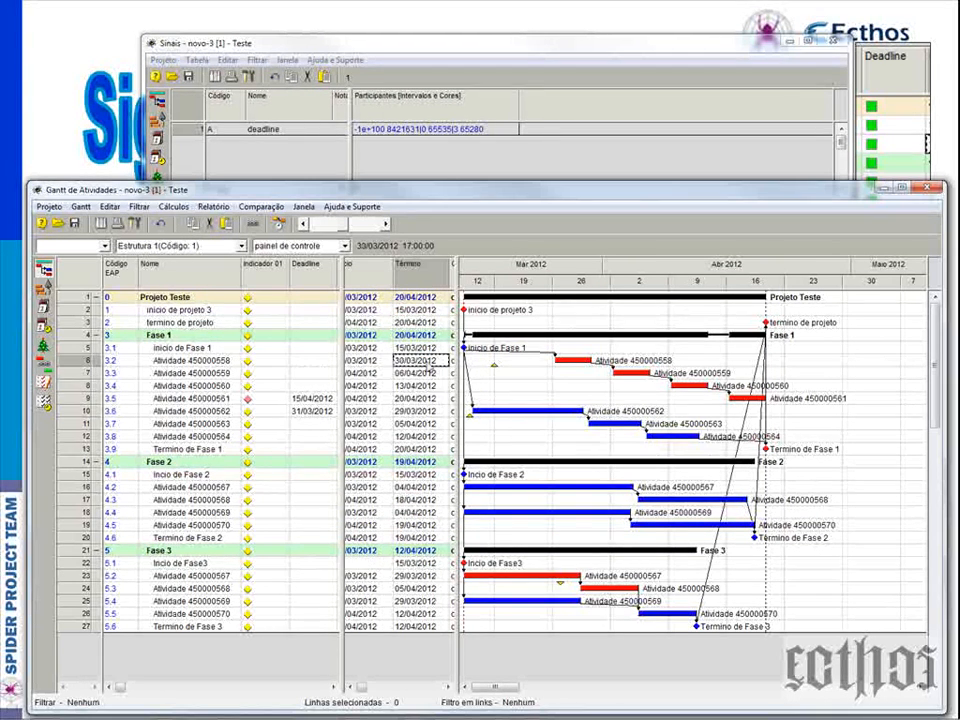
# Set activity 3.2's deadline to 28/03/2012 and recalculate the project schedule with the existing options.
pyautogui.click(314, 362)
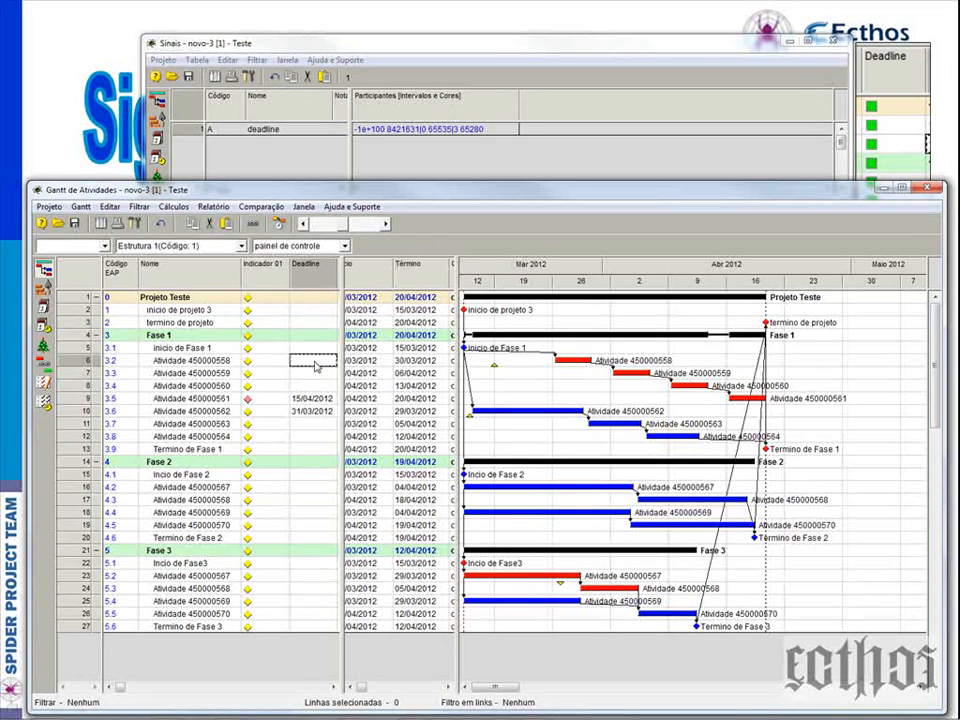
pyautogui.doubleClick(316, 362)
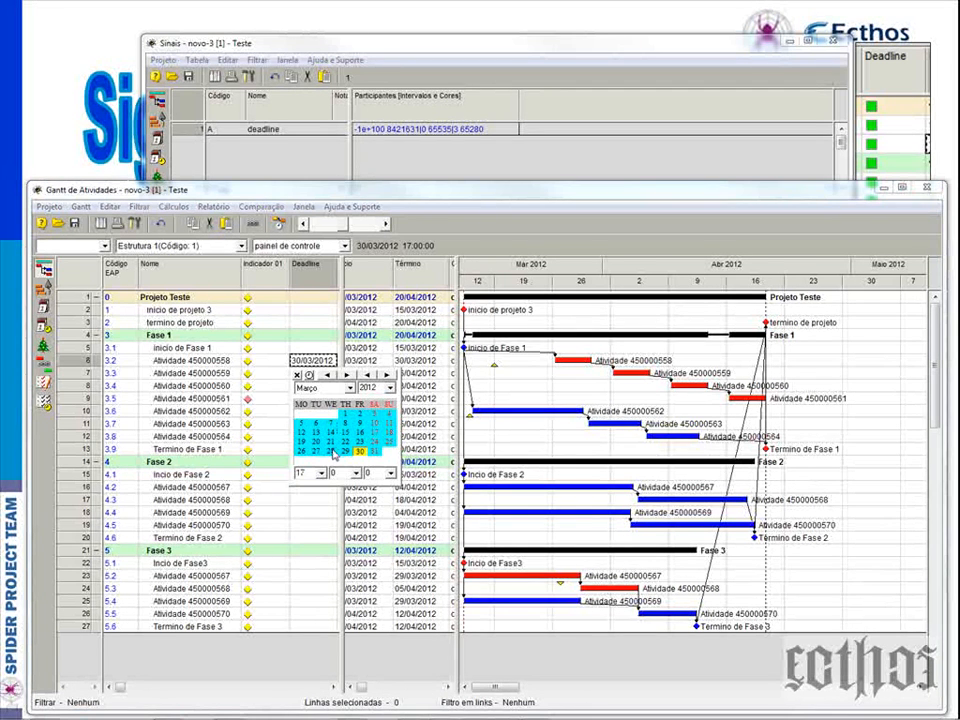
pyautogui.click(316, 451)
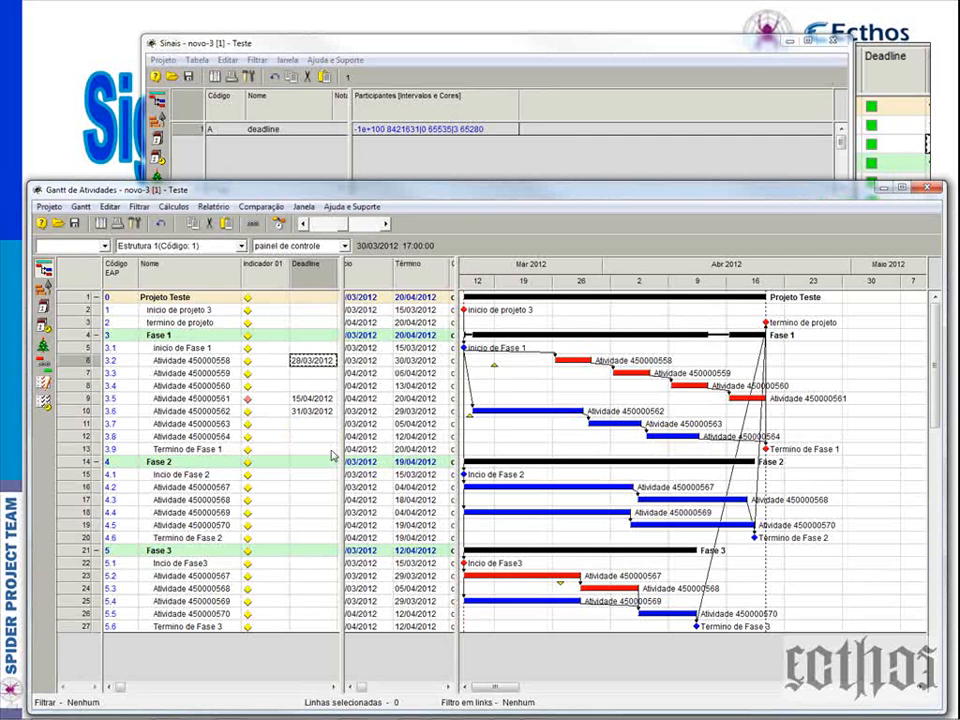
pyautogui.click(328, 474)
pyautogui.click(279, 224)
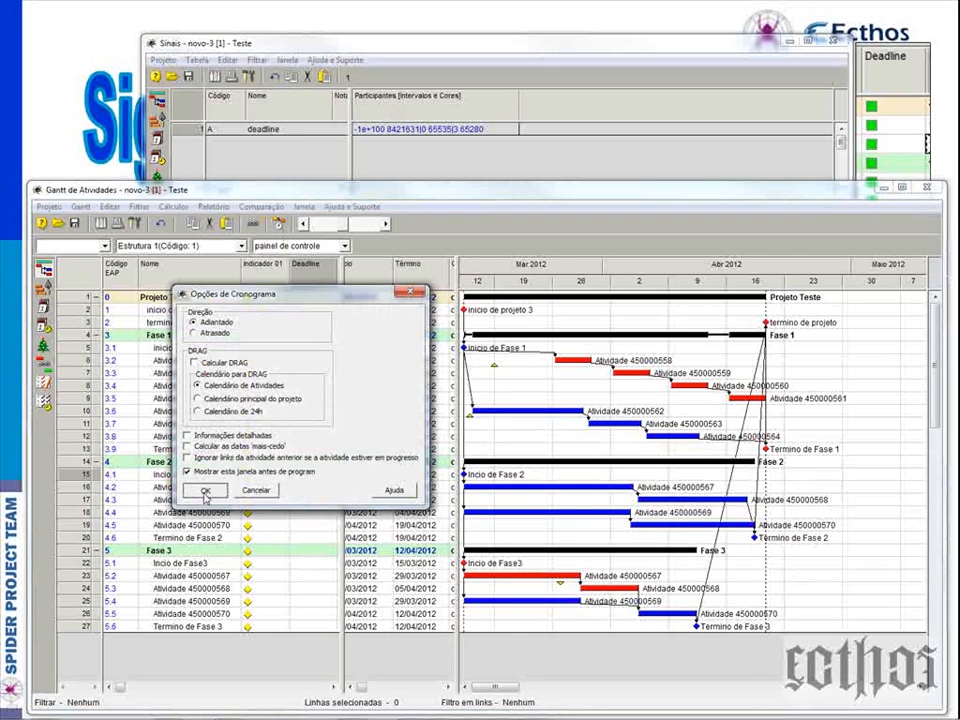
pyautogui.click(206, 490)
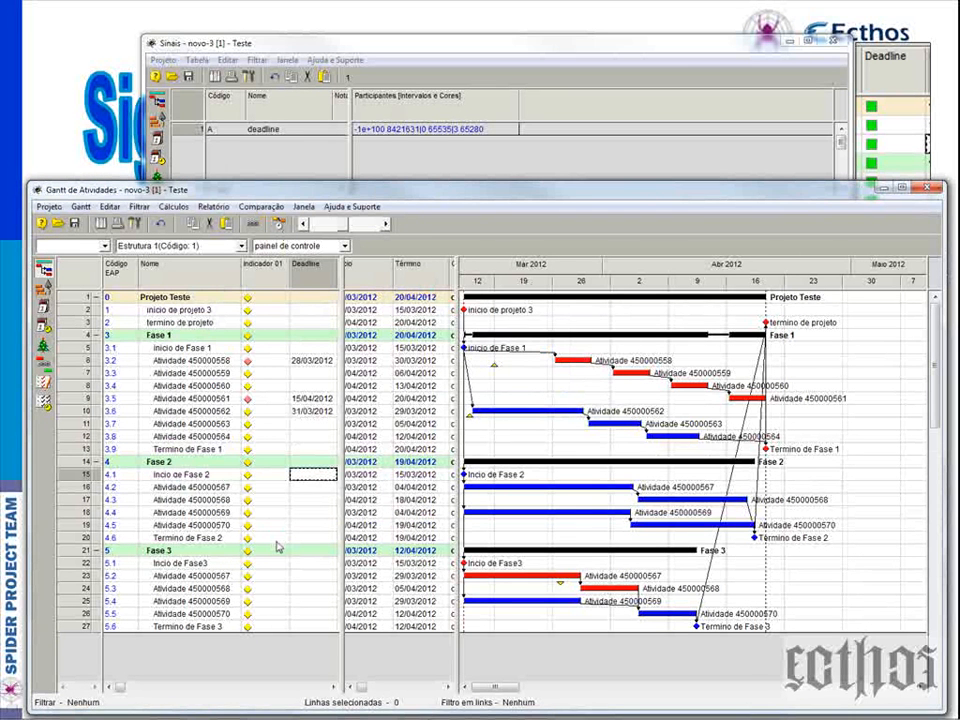
# Change activity 3.6's deadline to 27/03/2012 and recalculate the project schedule.
pyautogui.click(302, 412)
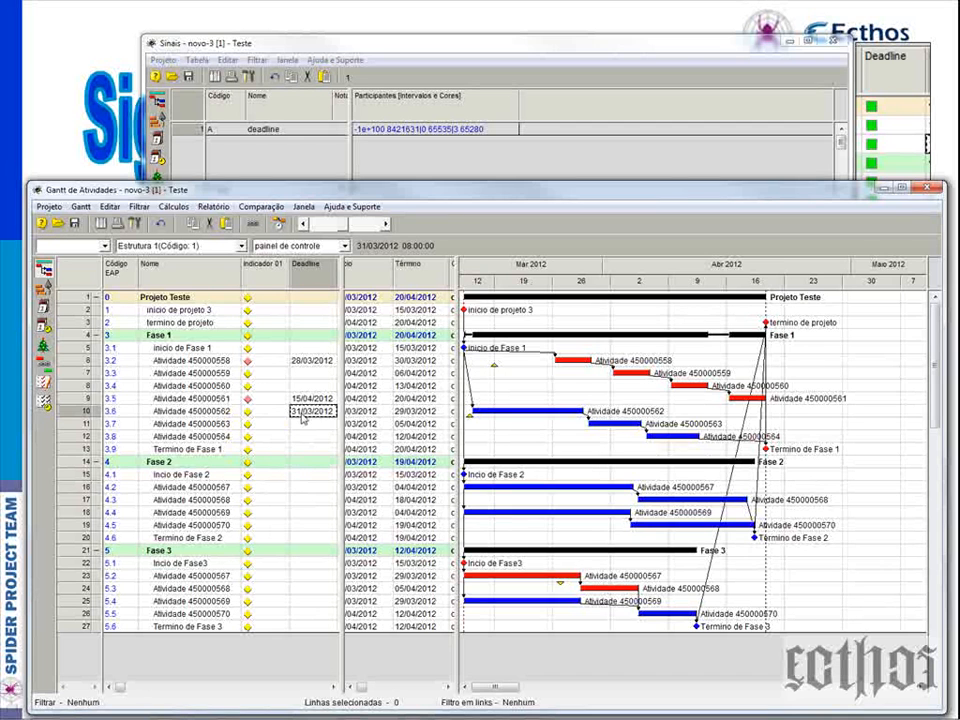
pyautogui.doubleClick(302, 417)
pyautogui.doubleClick(315, 509)
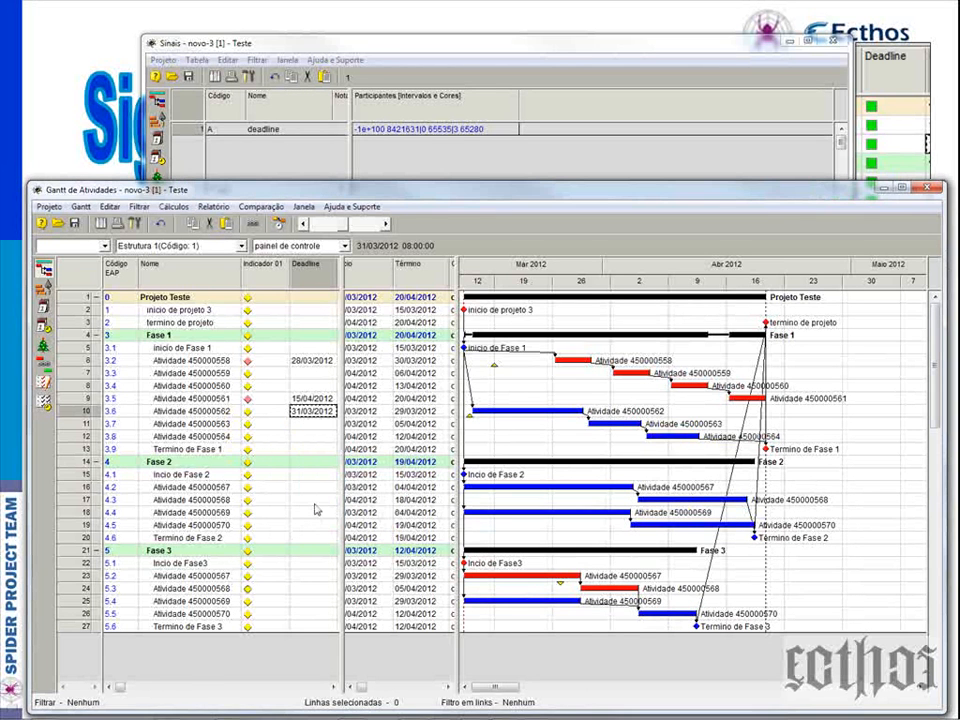
pyautogui.click(315, 506)
pyautogui.press('F9')
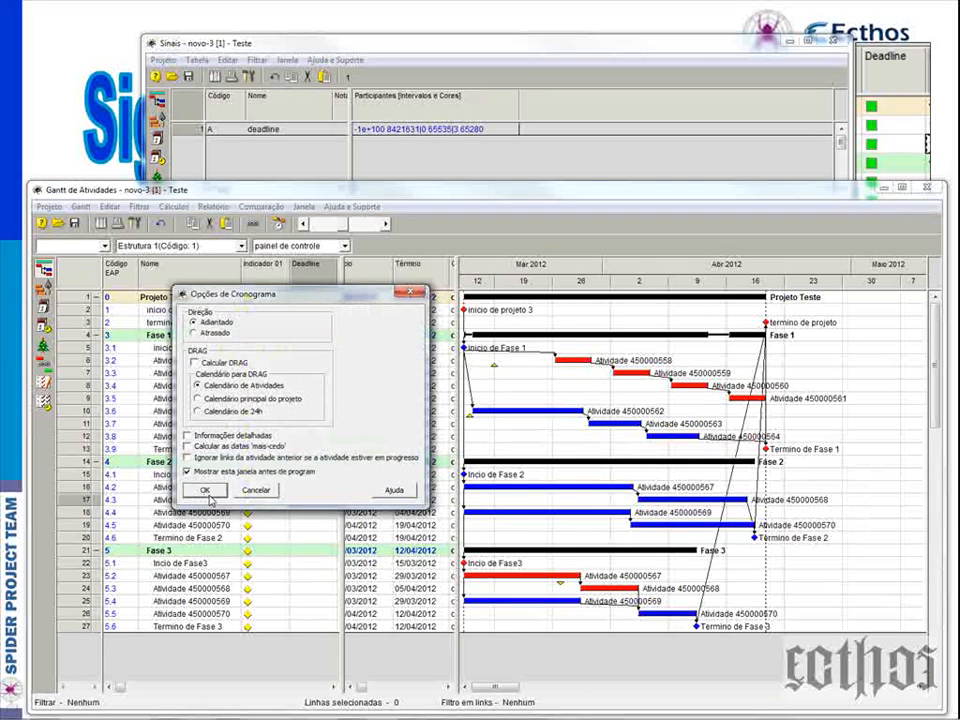
pyautogui.click(209, 492)
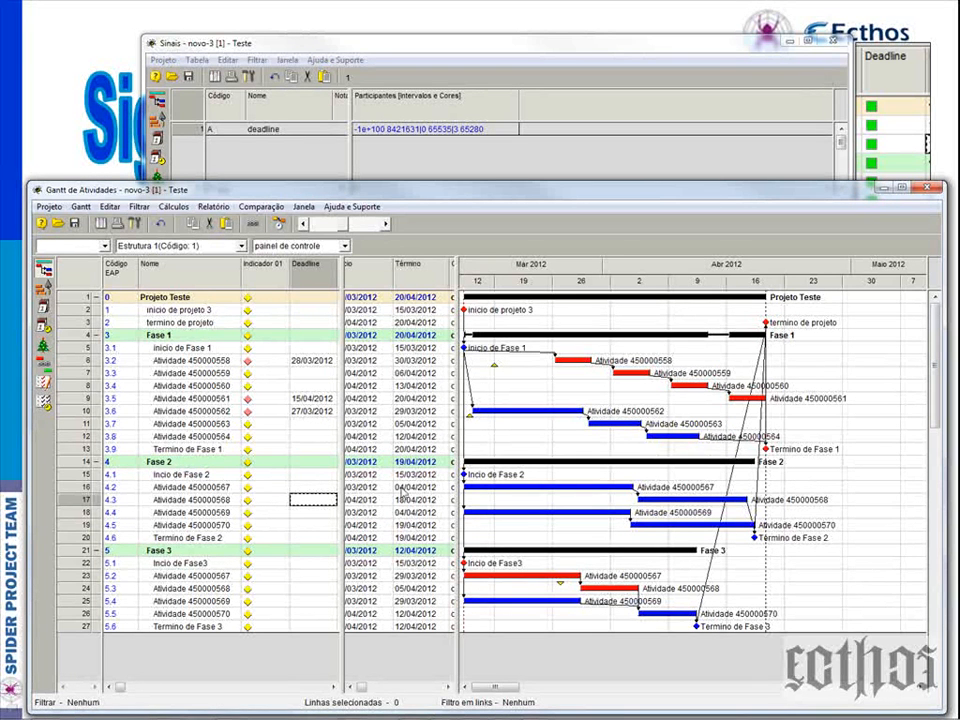
# Review the colour intervals of the "deadline" signal, including 0 - 3 and 3 - Máximo, and leave its properties unchanged.
pyautogui.rightClick(195, 129)
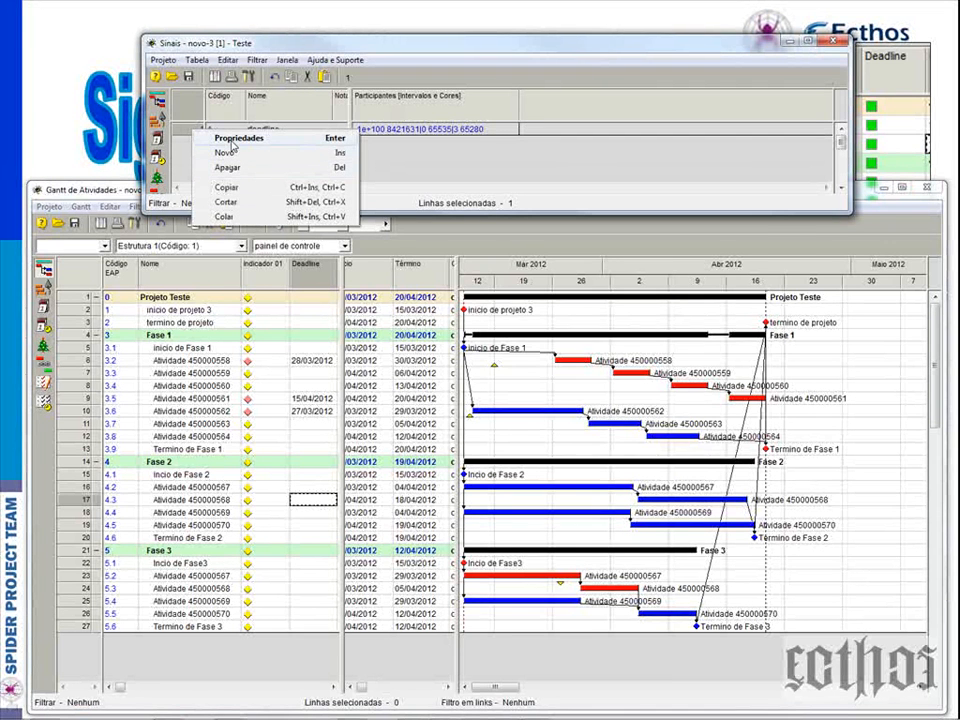
pyautogui.click(232, 139)
pyautogui.click(546, 351)
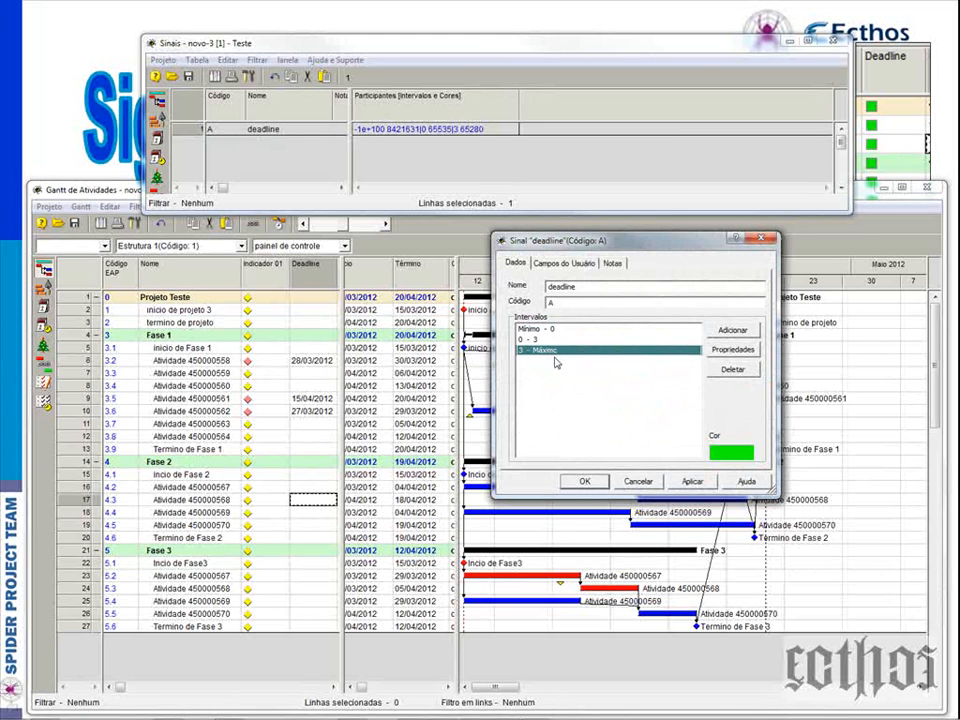
pyautogui.click(541, 339)
pyautogui.click(547, 351)
pyautogui.click(640, 481)
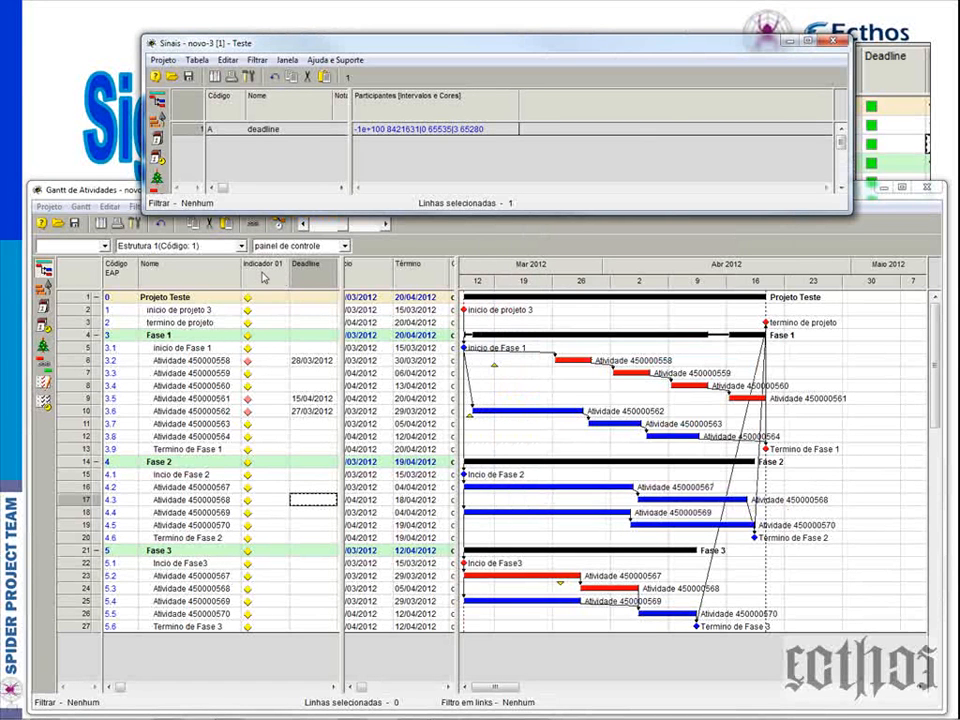
# Turn off "Sinal de tipo" for the Indicador 01 field and check the numeric values of activities 3.5, 3.2 and 3.6.
pyautogui.rightClick(263, 273)
pyautogui.click(298, 327)
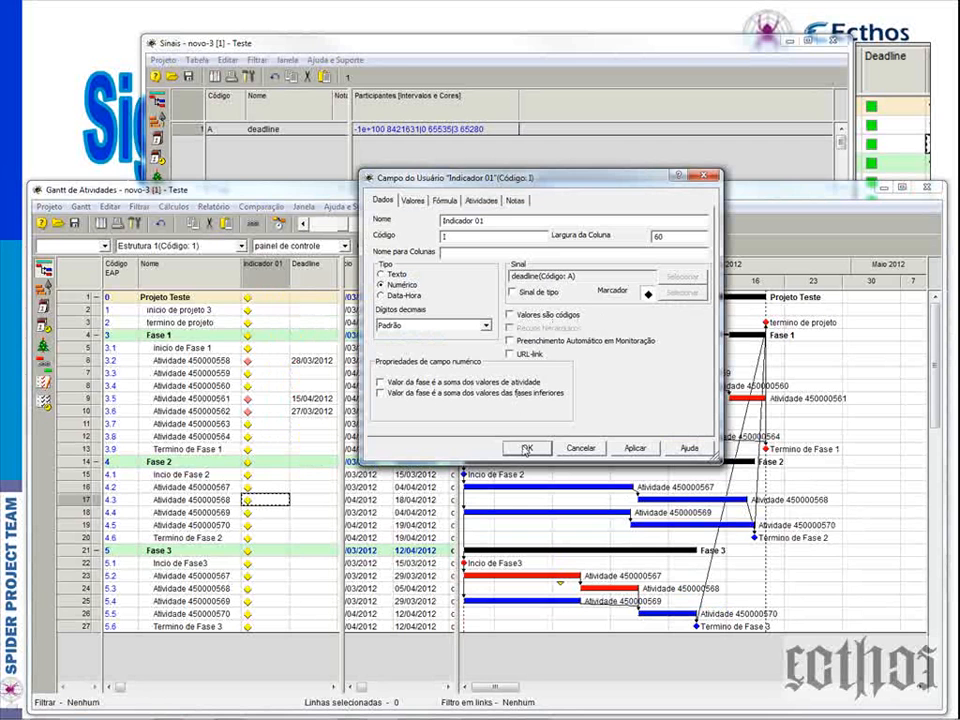
pyautogui.click(527, 449)
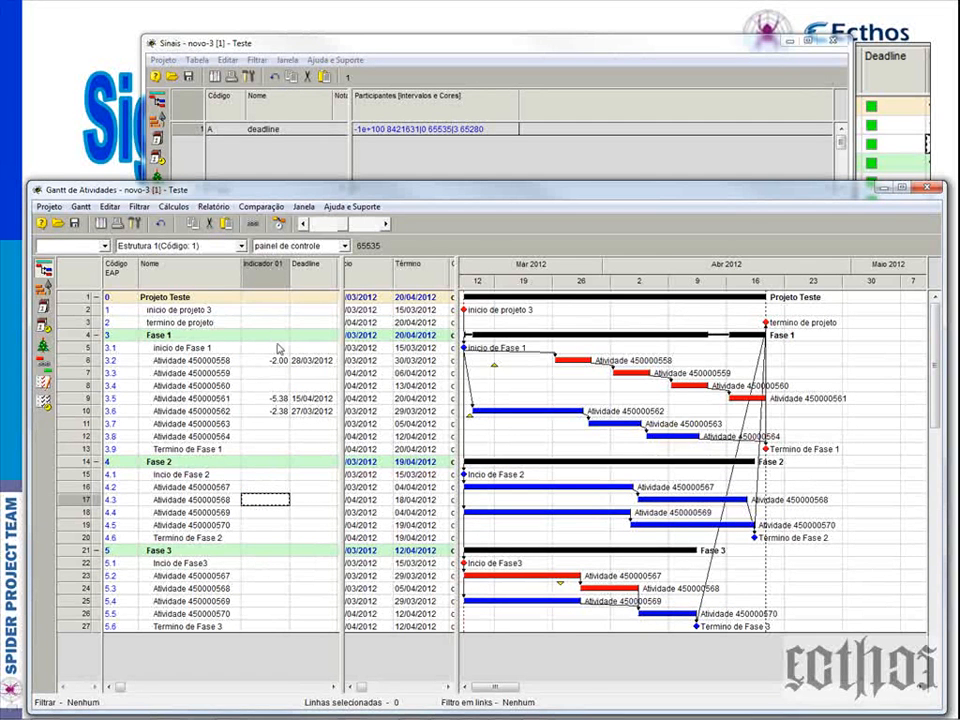
pyautogui.click(268, 400)
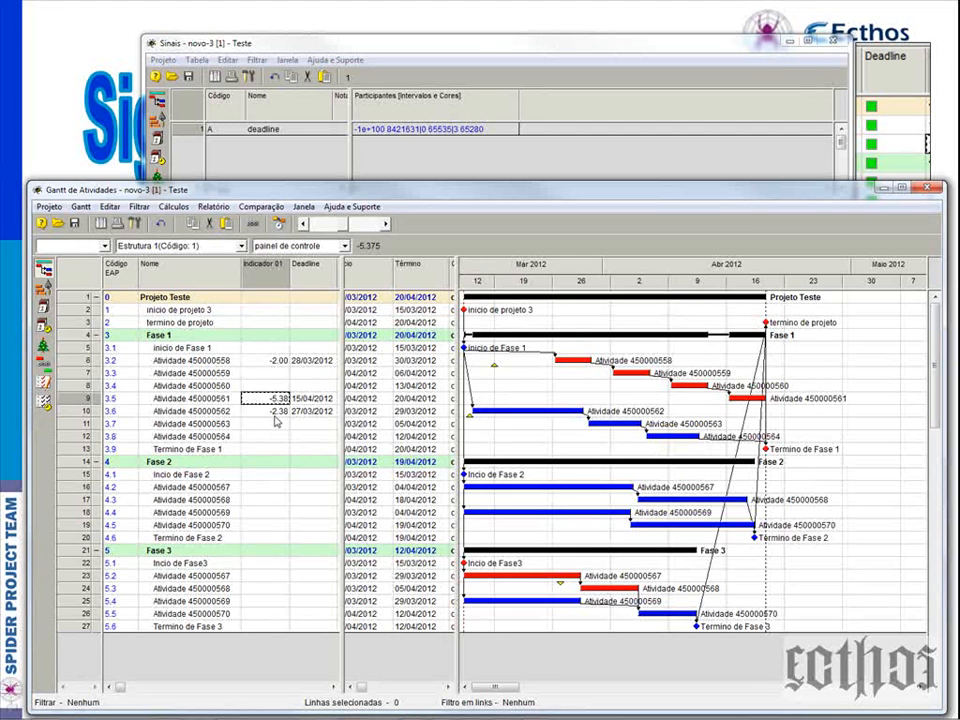
pyautogui.press('Up')
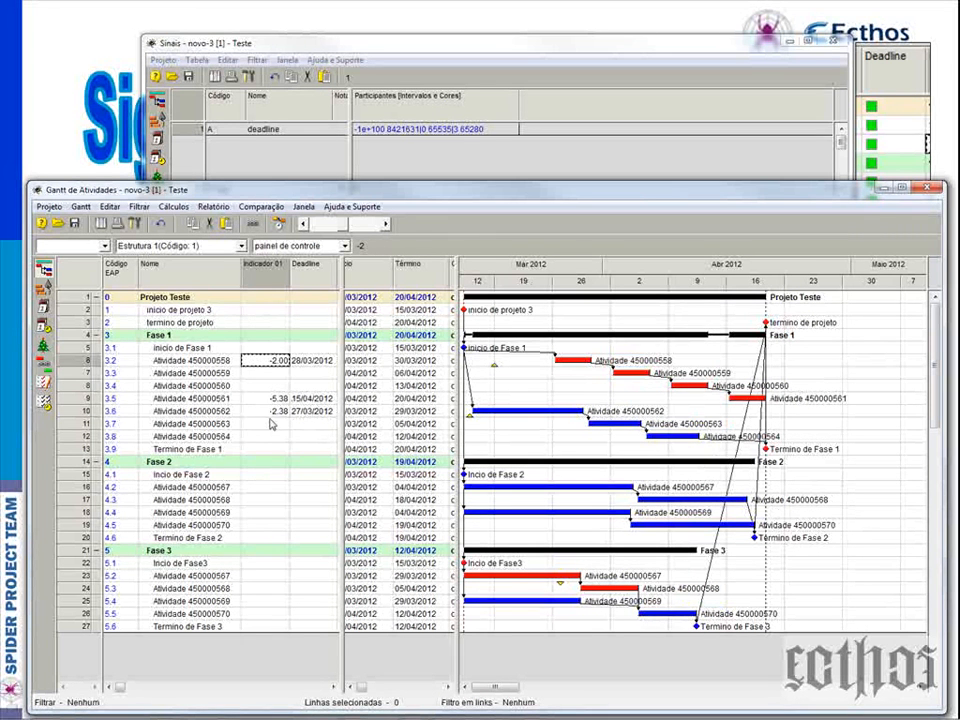
pyautogui.click(272, 417)
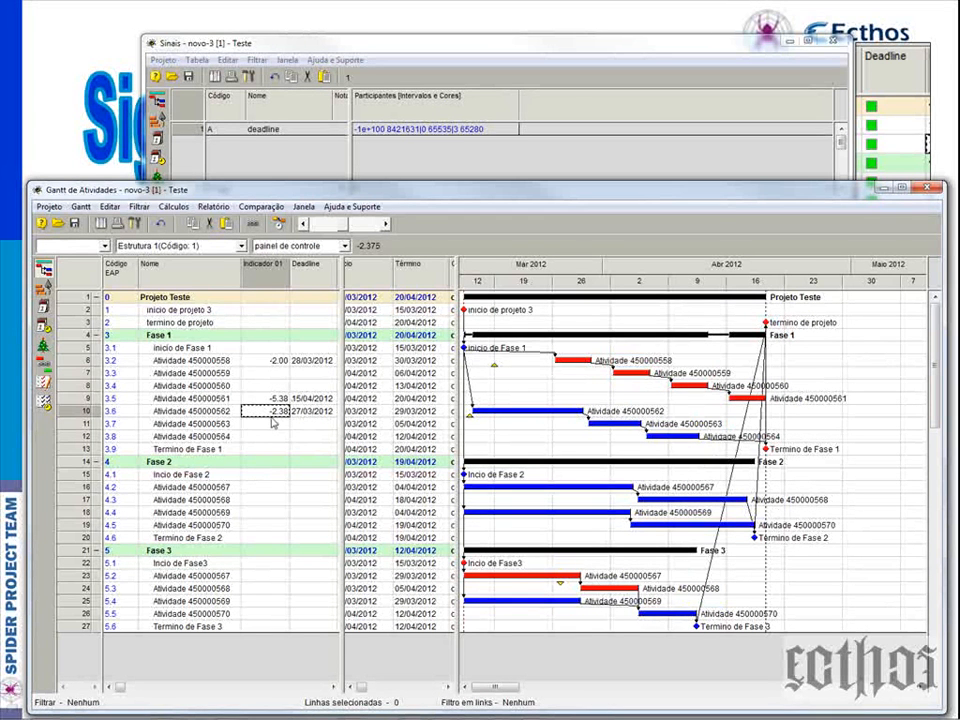
# Turn "Sinal de tipo" back on for the Indicador 01 field so that it displays coloured markers.
pyautogui.rightClick(270, 275)
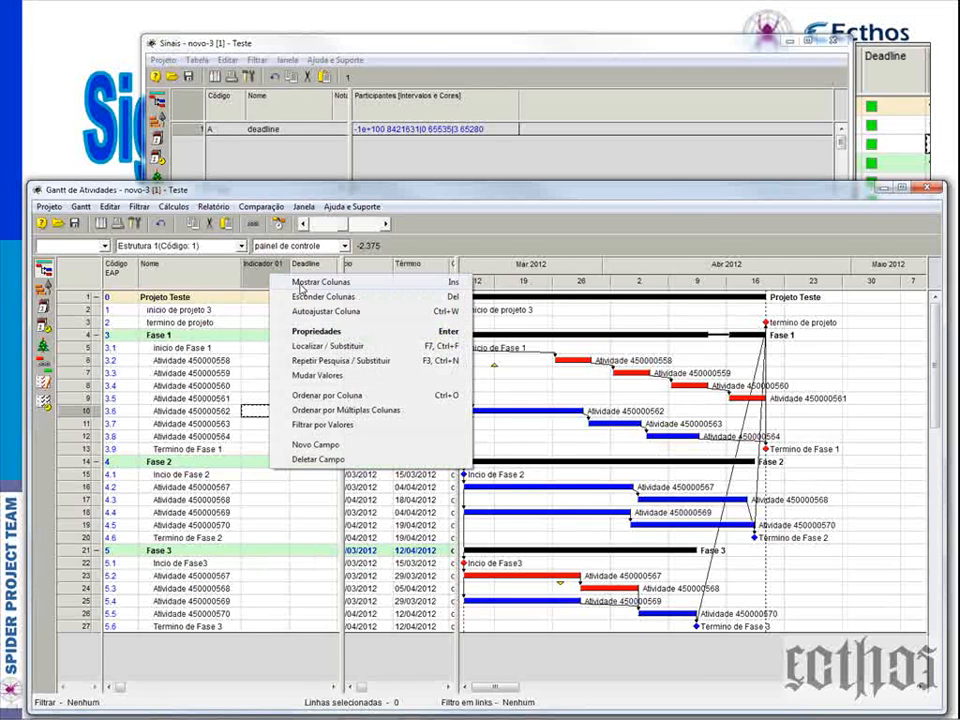
pyautogui.click(312, 331)
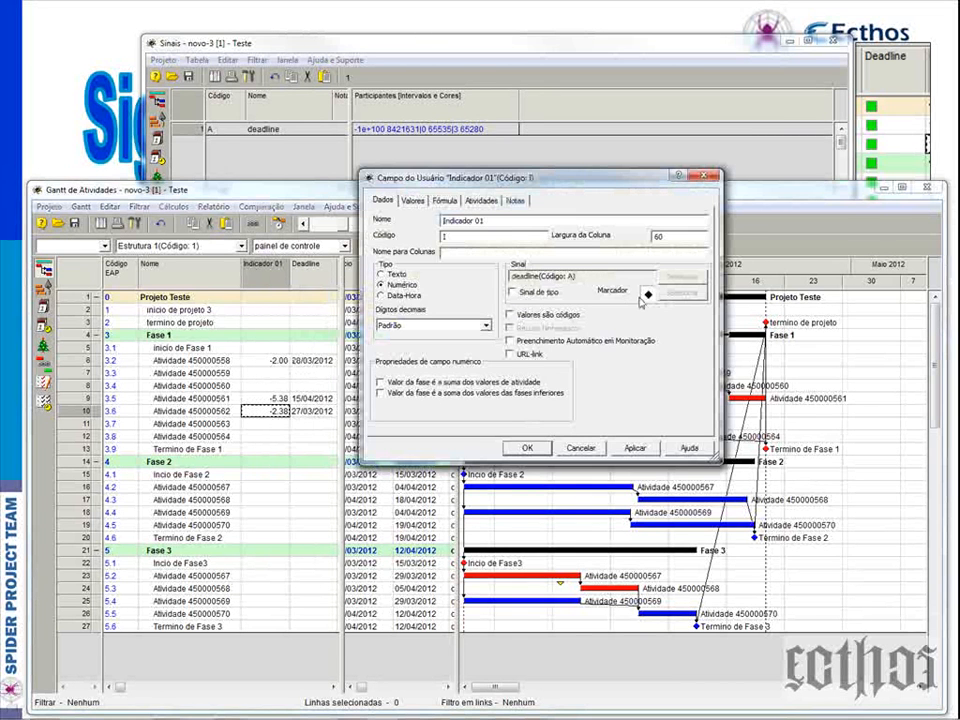
pyautogui.click(527, 447)
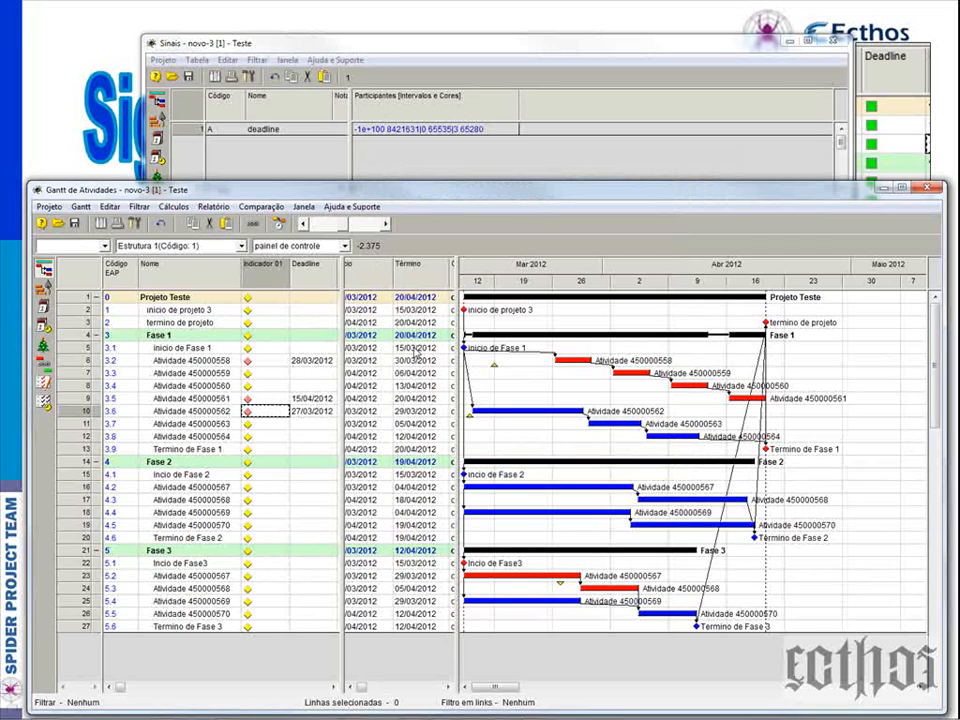
# Compare activity 3.1's finish date and set its deadline to 31/03/2012.
pyautogui.click(314, 411)
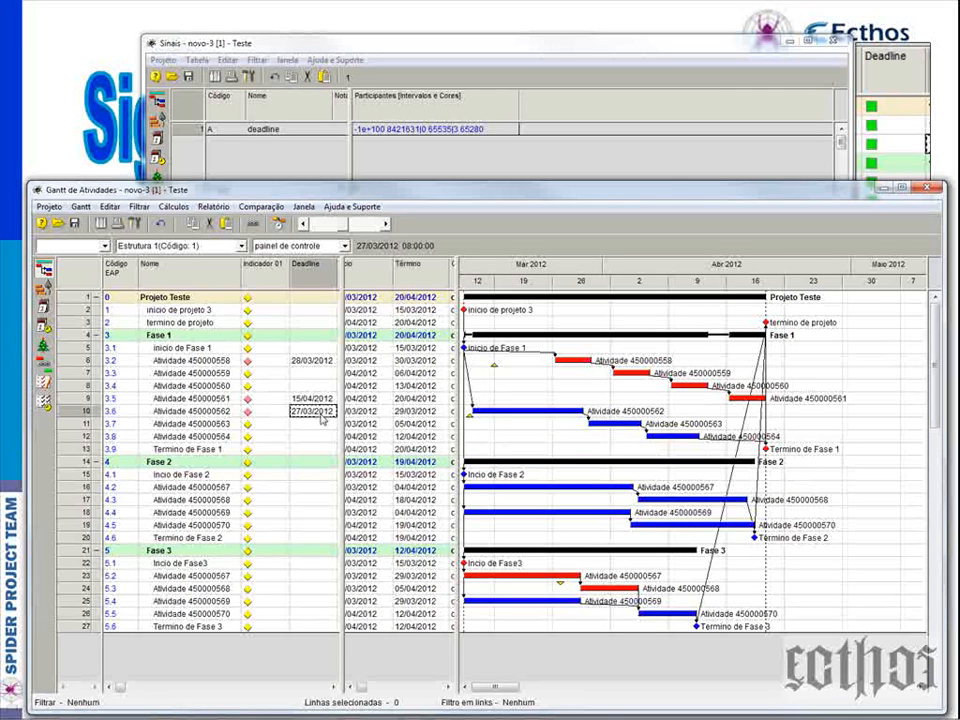
pyautogui.click(406, 349)
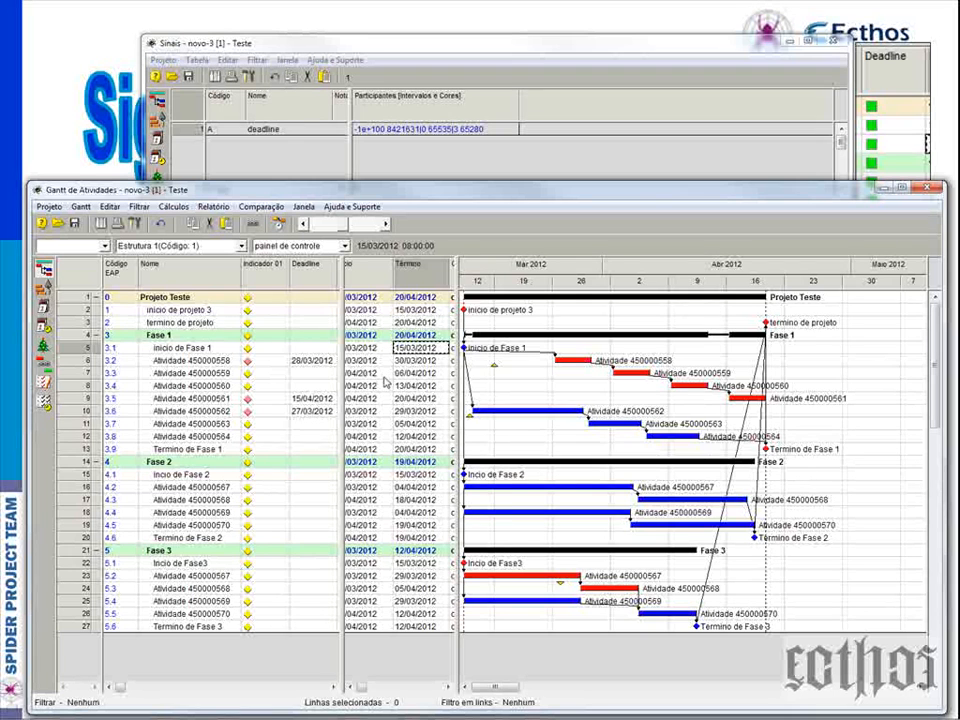
pyautogui.click(313, 349)
pyautogui.doubleClick(312, 353)
pyautogui.write('15/03/2012')
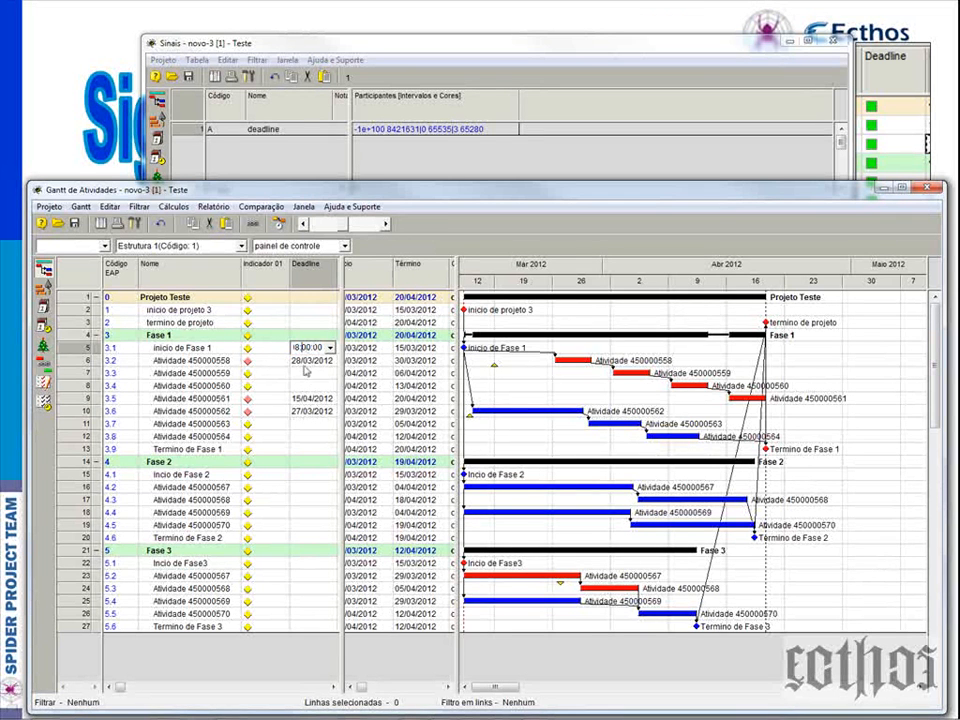
pyautogui.click(304, 369)
pyautogui.doubleClick(312, 349)
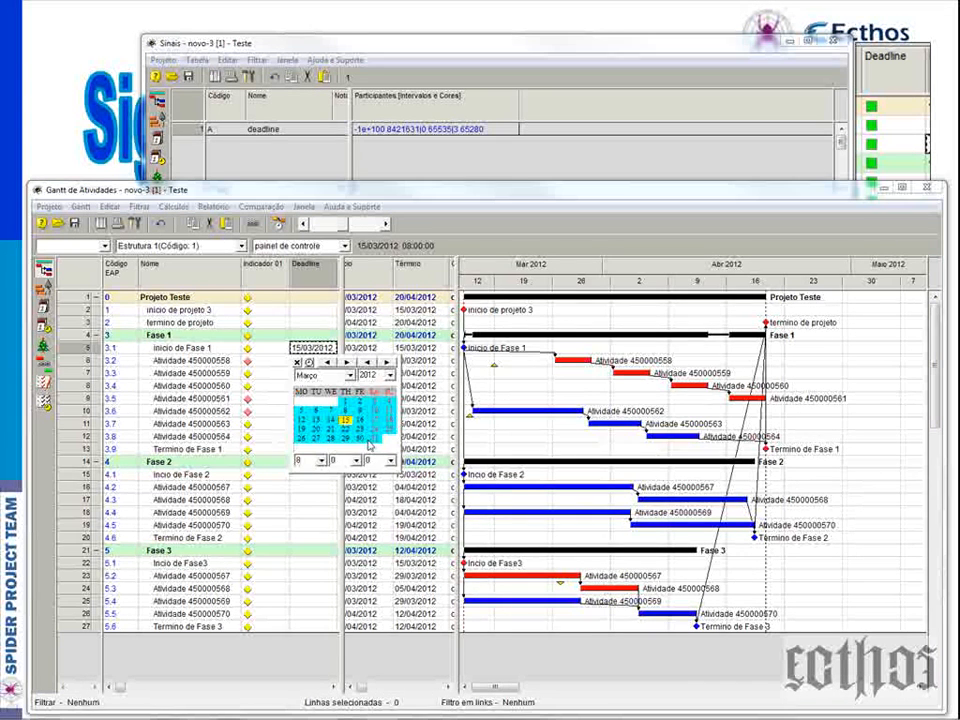
pyautogui.doubleClick(368, 440)
pyautogui.click(338, 446)
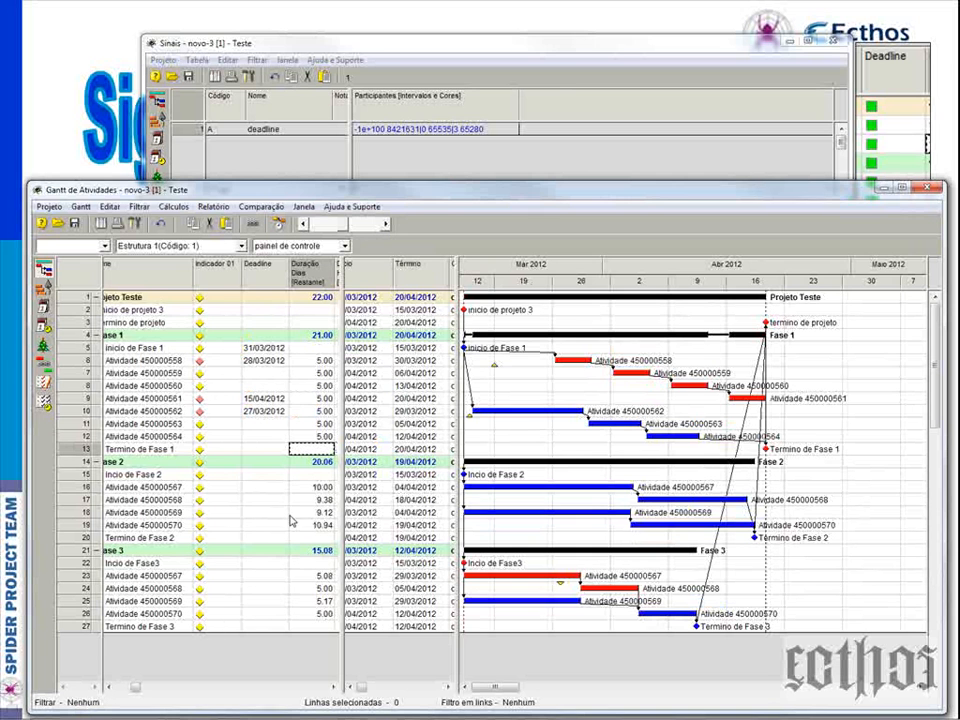
# Recalculate the project schedule to update Indicador 01 for activity 3.1's new deadline.
pyautogui.click(111, 688)
pyautogui.click(279, 225)
pyautogui.click(207, 490)
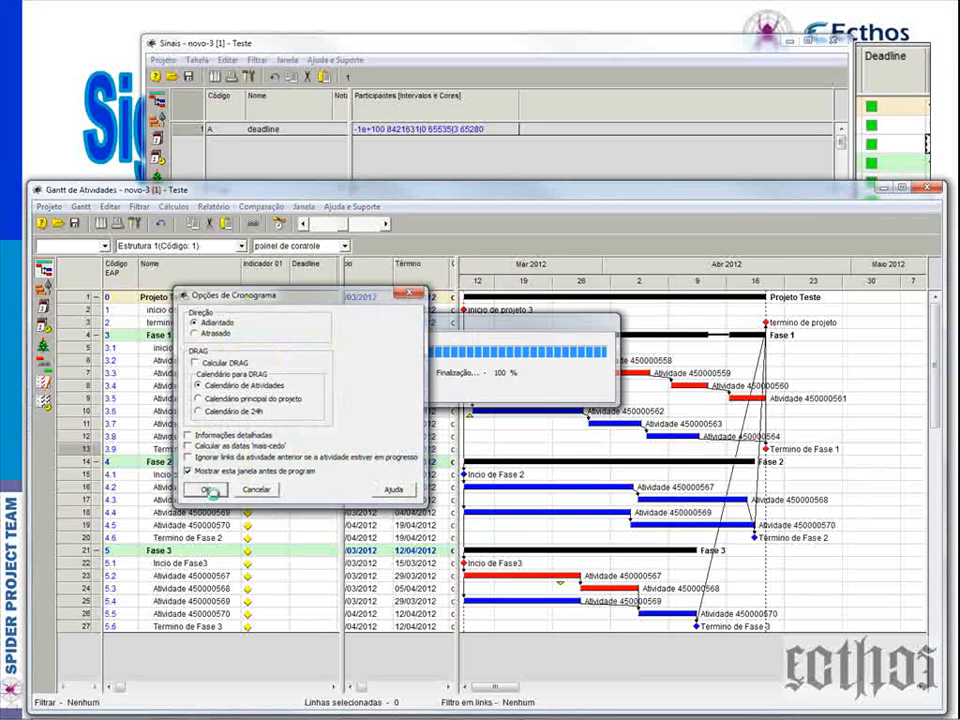
pyautogui.click(300, 499)
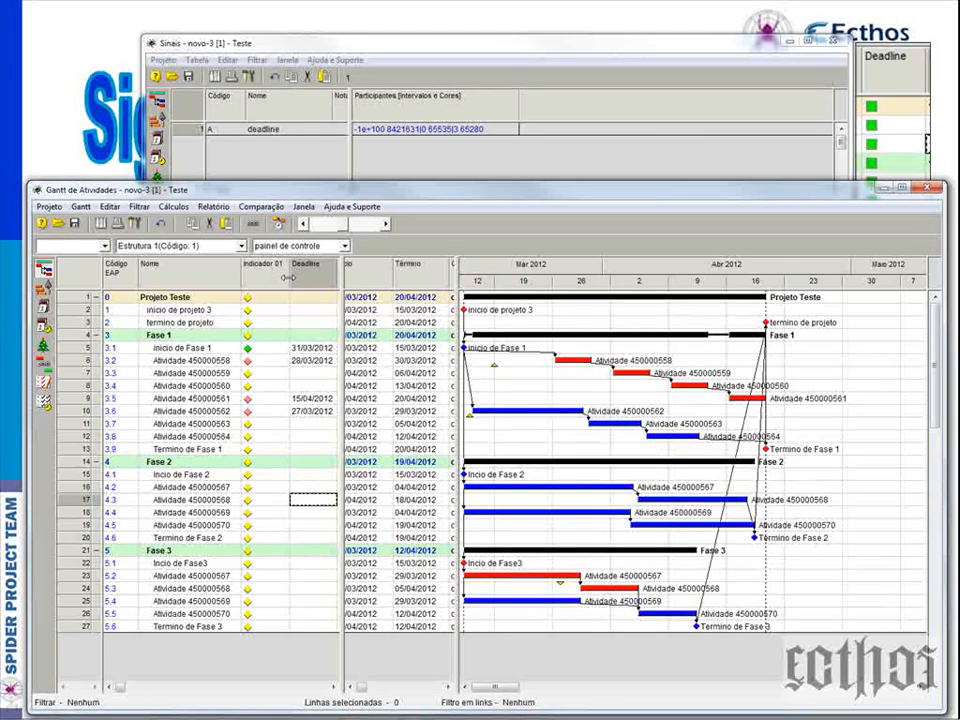
# Narrow the activity table to end at Indicador 01 and the dates table to show only Início and Término.
pyautogui.moveTo(290, 278); pyautogui.dragTo(284, 278)
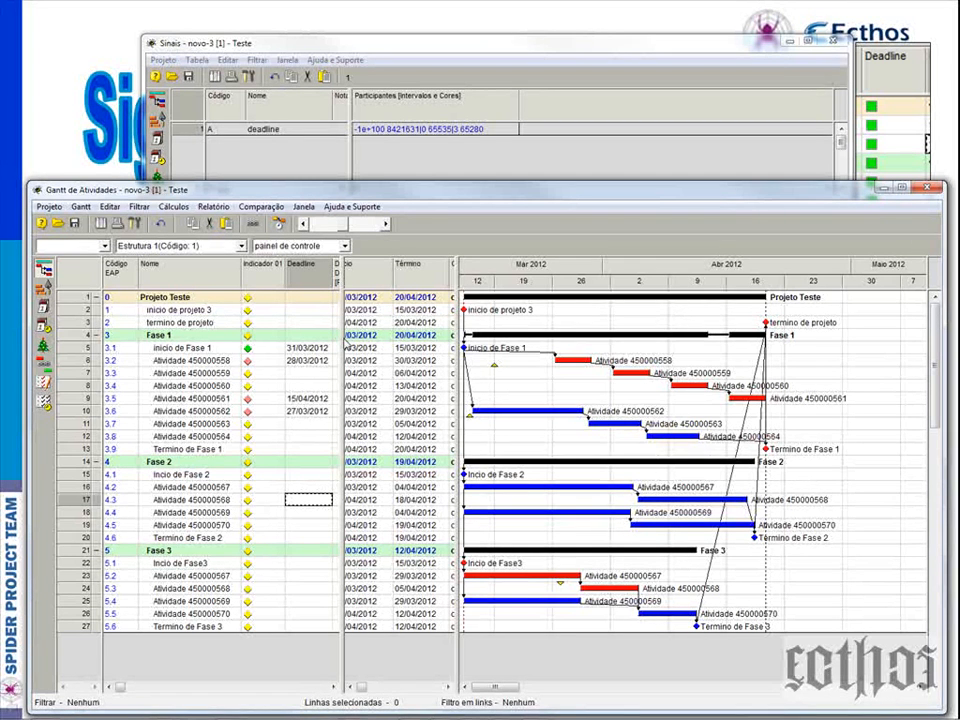
pyautogui.moveTo(340, 338); pyautogui.dragTo(287, 358)
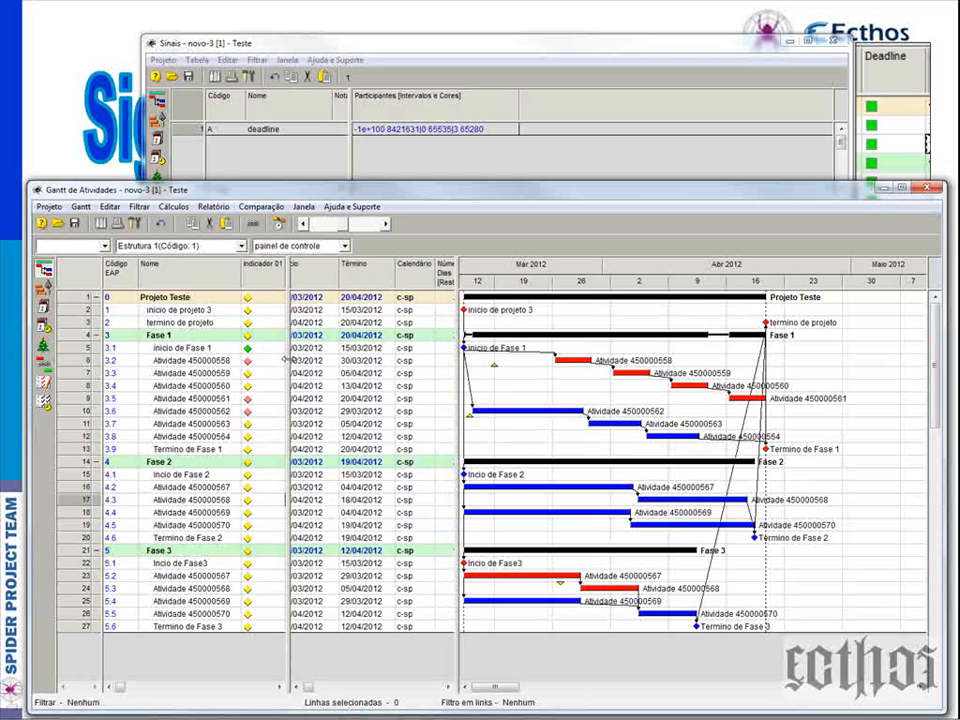
pyautogui.click(297, 687)
pyautogui.click(297, 687)
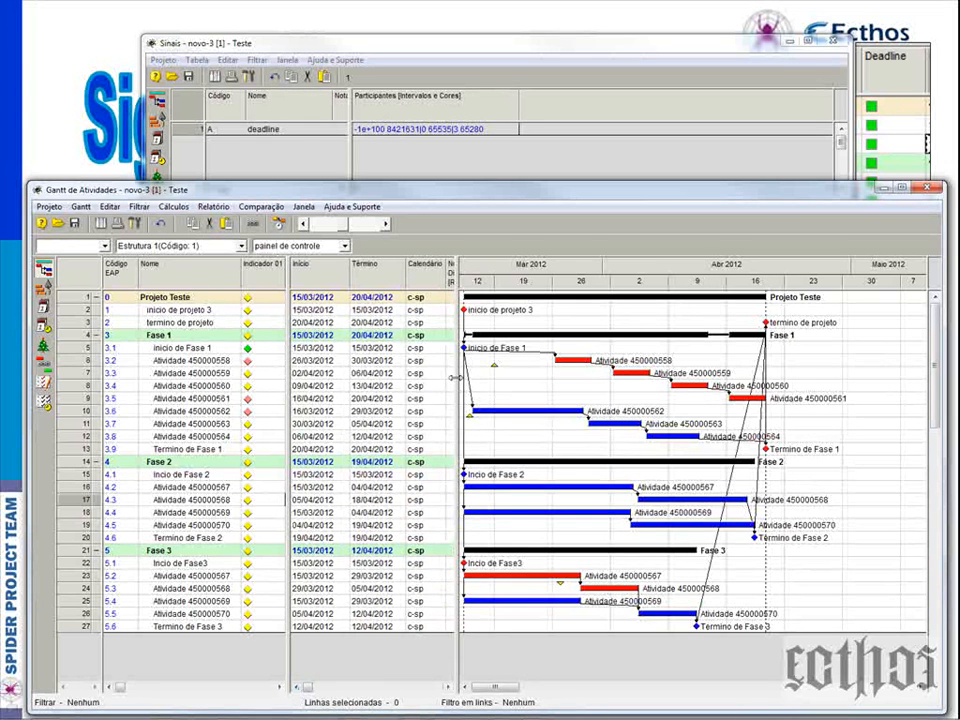
pyautogui.moveTo(454, 385); pyautogui.dragTo(404, 390)
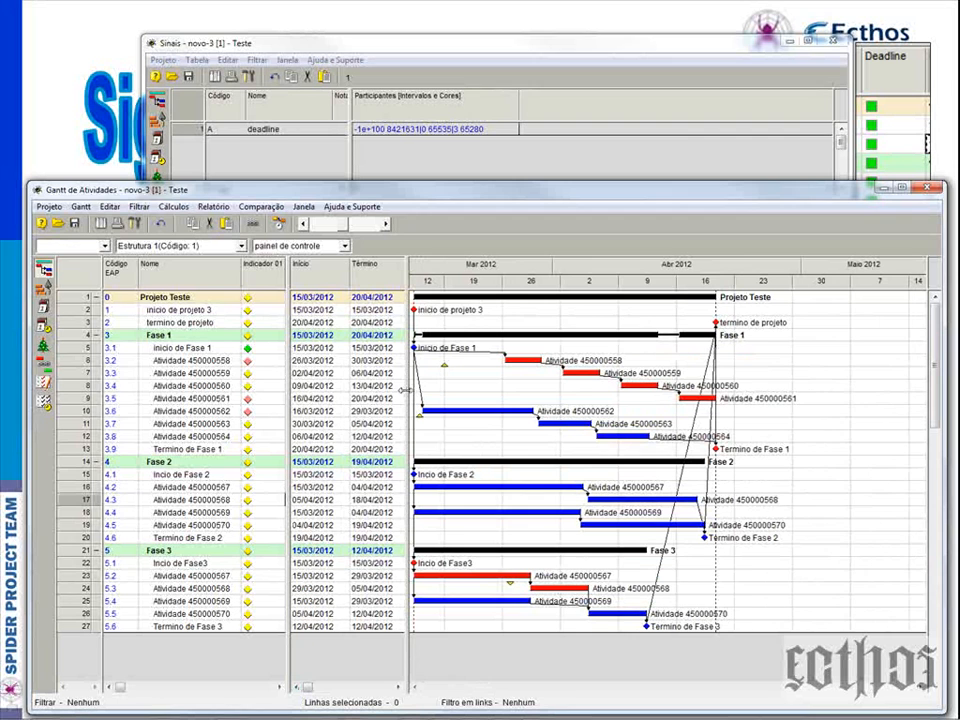
# Save the Gantt configuration in the project as the current one.
pyautogui.click(108, 207)
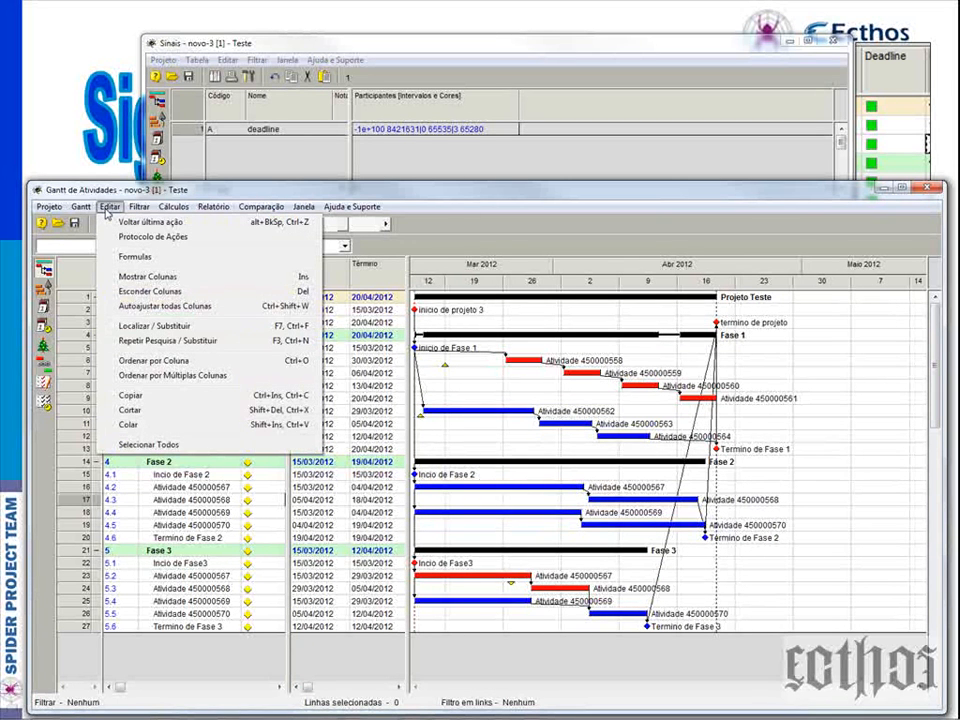
pyautogui.moveTo(91, 208)
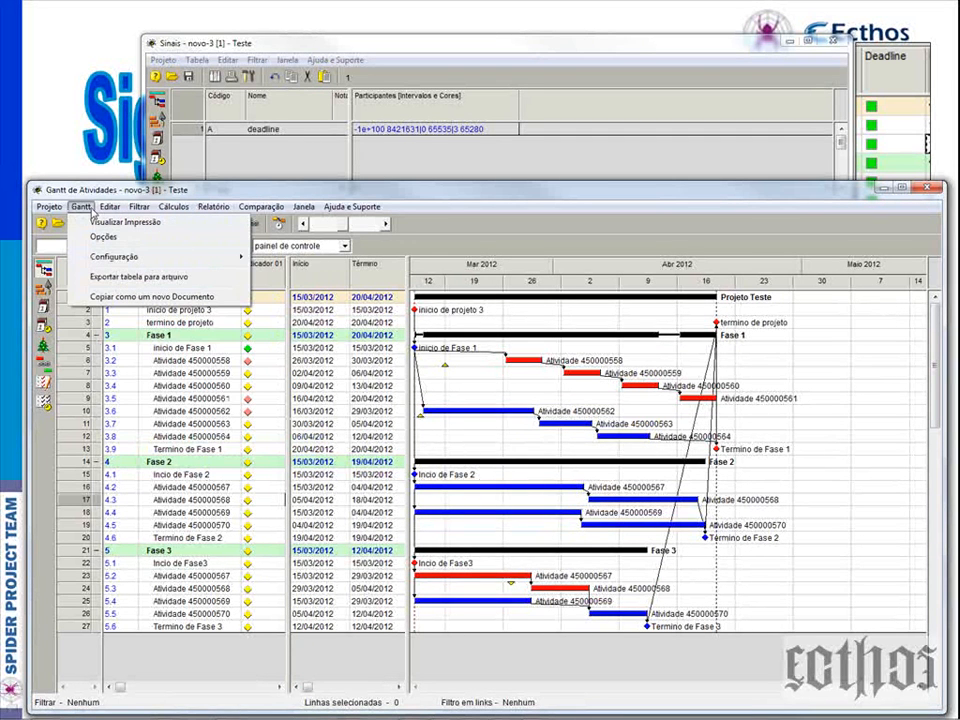
pyautogui.moveTo(150, 256)
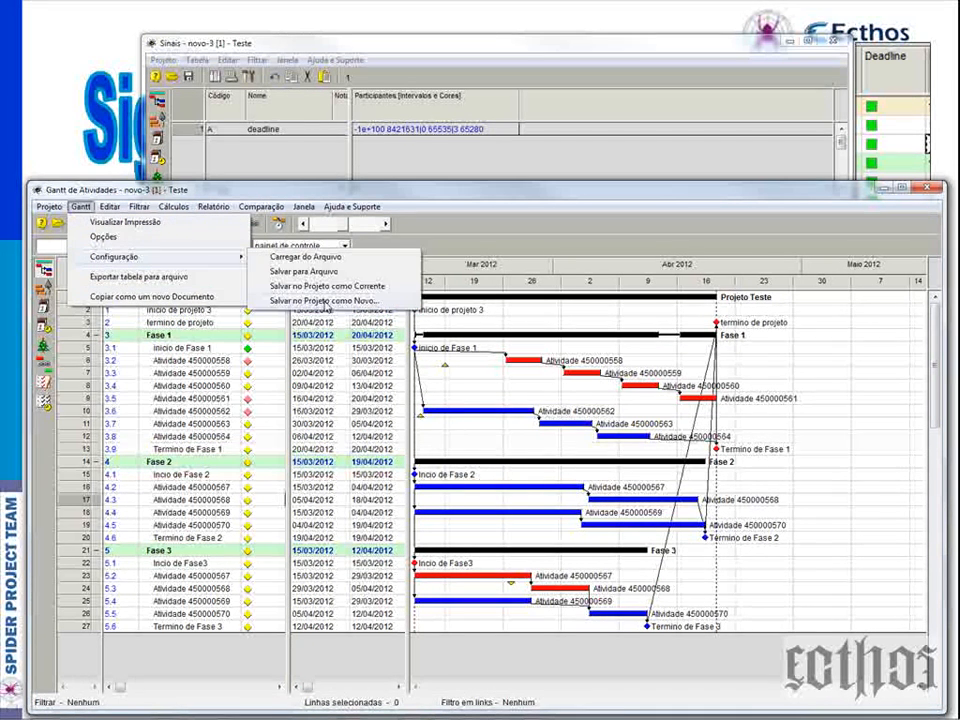
pyautogui.click(326, 287)
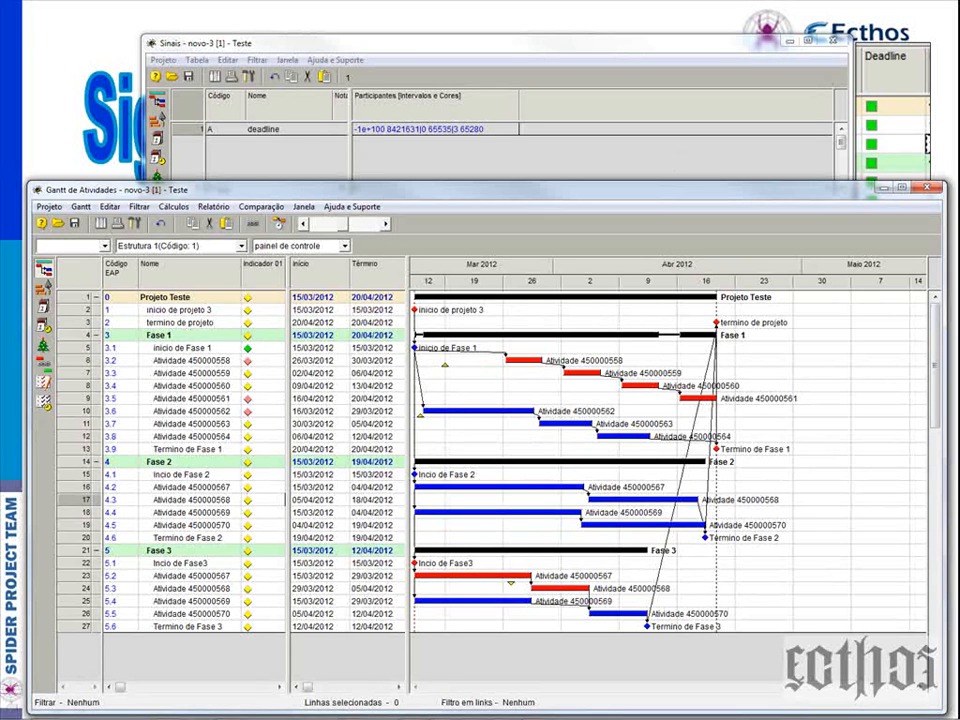
# Change the marker of the Indicador 01 field from a diamond to a check mark and apply it.
pyautogui.hotkey('alt', 'Tab')
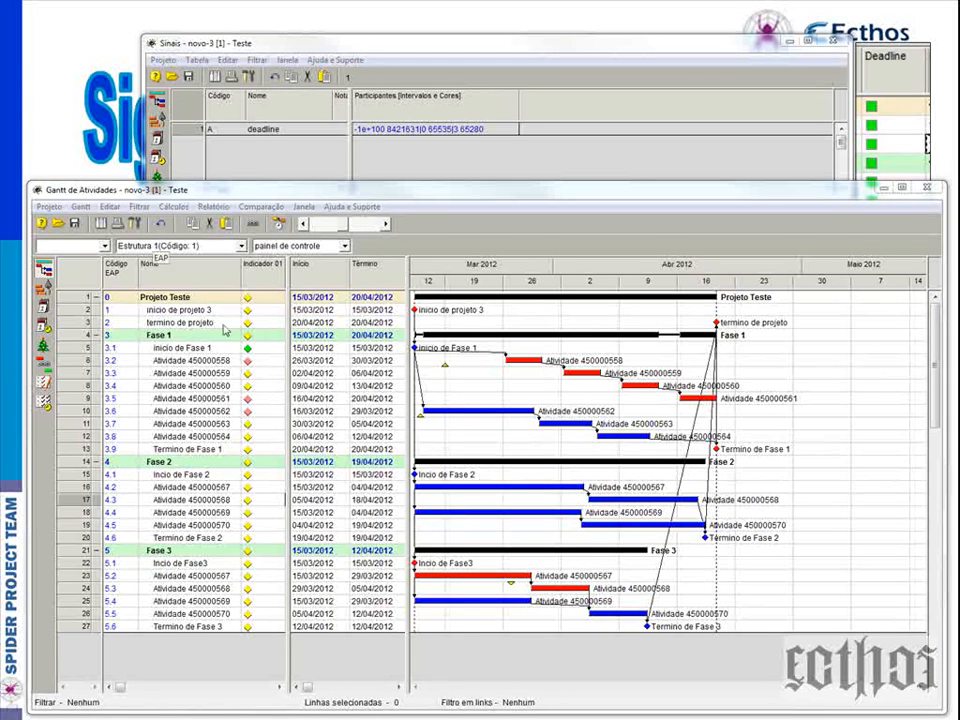
pyautogui.rightClick(250, 280)
pyautogui.click(290, 332)
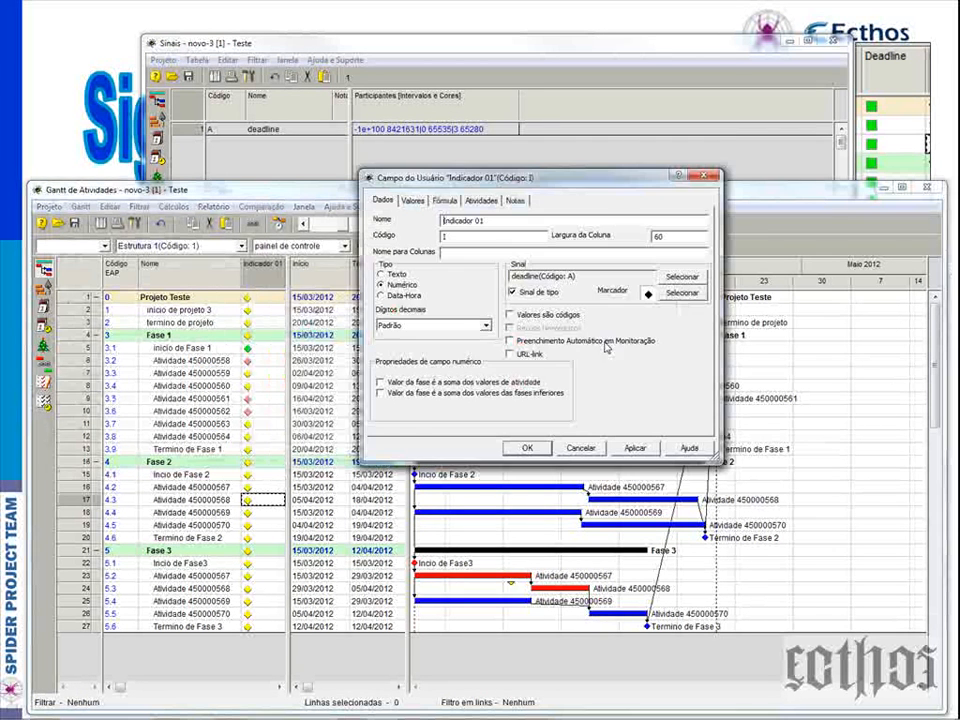
pyautogui.click(682, 293)
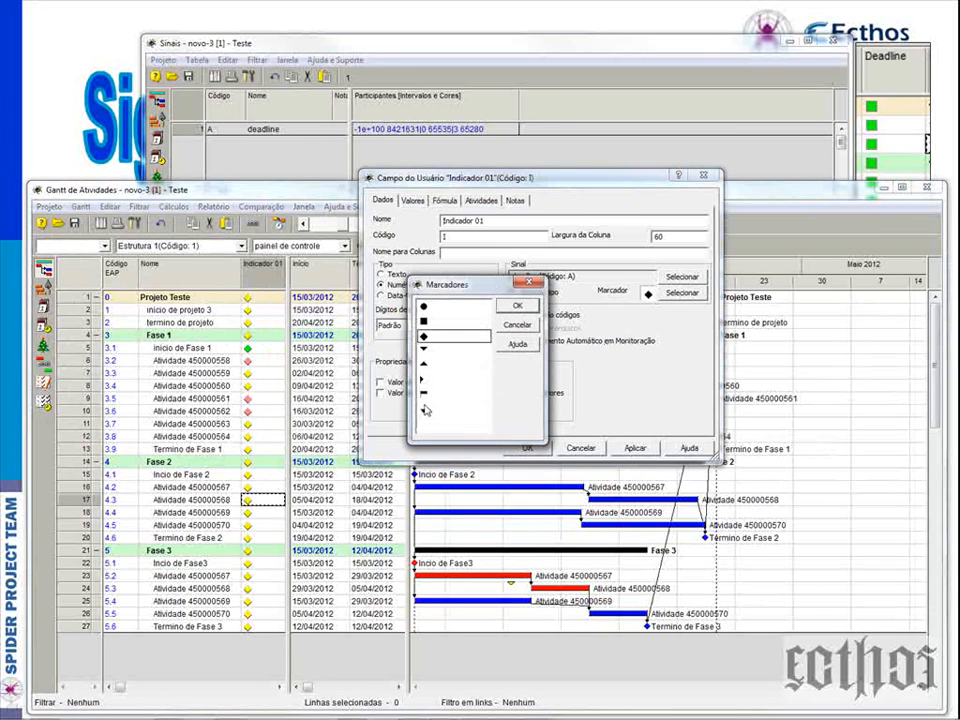
pyautogui.click(424, 408)
pyautogui.click(517, 305)
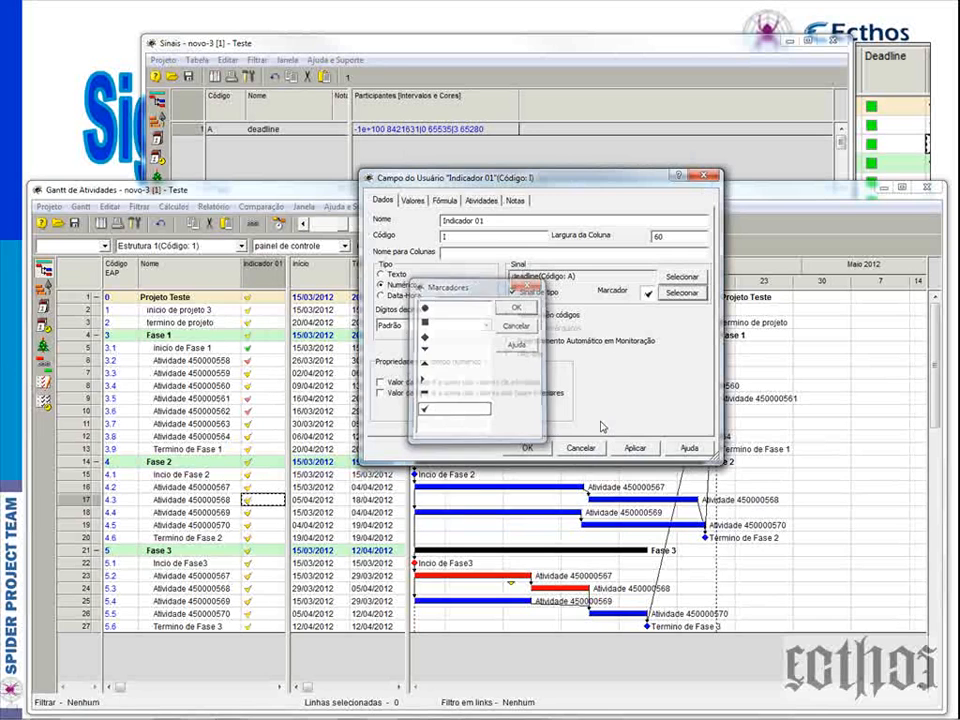
pyautogui.click(527, 450)
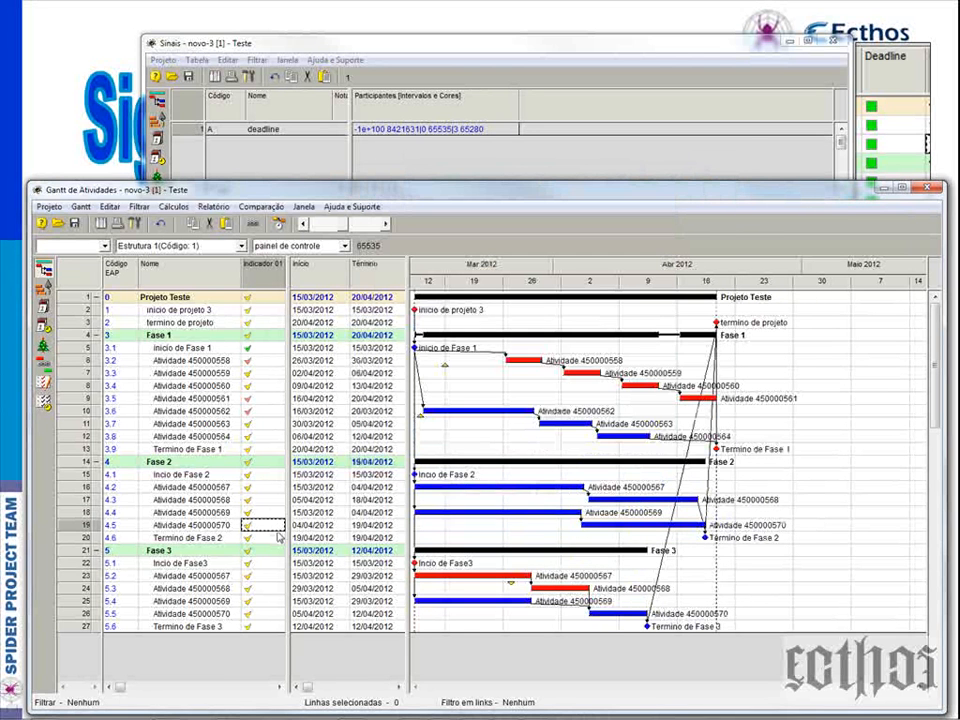